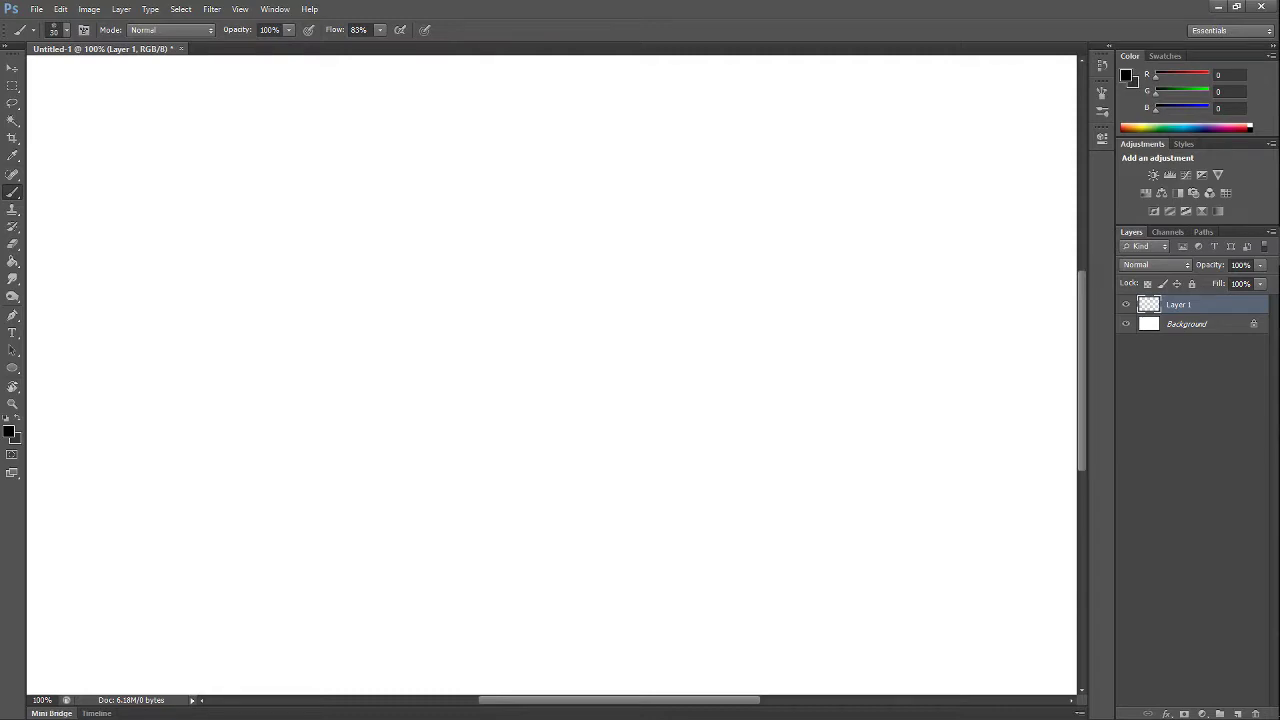
- Draw a long pointed beak with two thick black strokes that meet at the tip, and nudge it slightly
{"action": "left_click_drag", "start_coordinate": [224, 322], "coordinate": [479, 226]}
{"action": "mouse_move", "coordinate": [224, 322]}
{"action": "left_mouse_down"}
{"action": "mouse_move", "coordinate": [508, 287]}
{"action": "mouse_move", "coordinate": [457, 376]}
{"action": "left_mouse_up"}
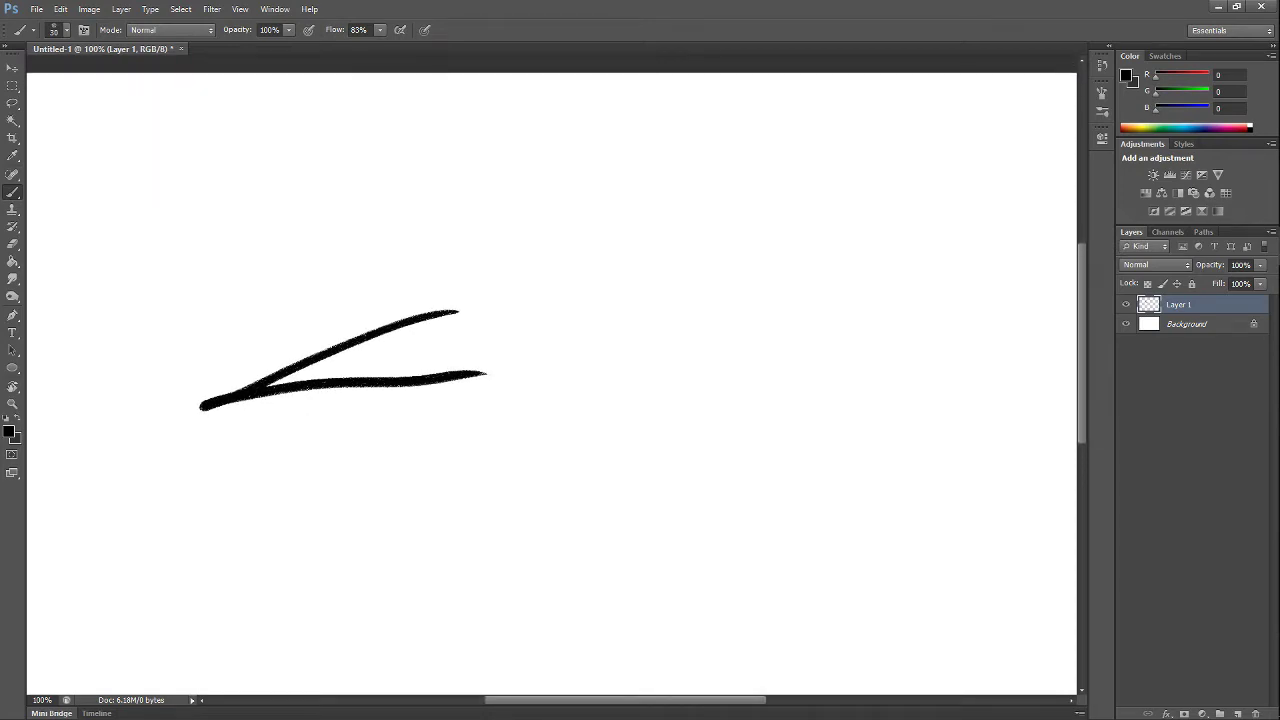
{"action": "key", "text": "v"}
{"action": "mouse_move", "coordinate": [544, 302]}
{"action": "left_mouse_down"}
{"action": "mouse_move", "coordinate": [520, 450]}
{"action": "mouse_move", "coordinate": [564, 284]}
{"action": "mouse_move", "coordinate": [543, 285]}
{"action": "mouse_move", "coordinate": [530, 310]}
{"action": "left_mouse_up"}
{"action": "key", "text": "b"}
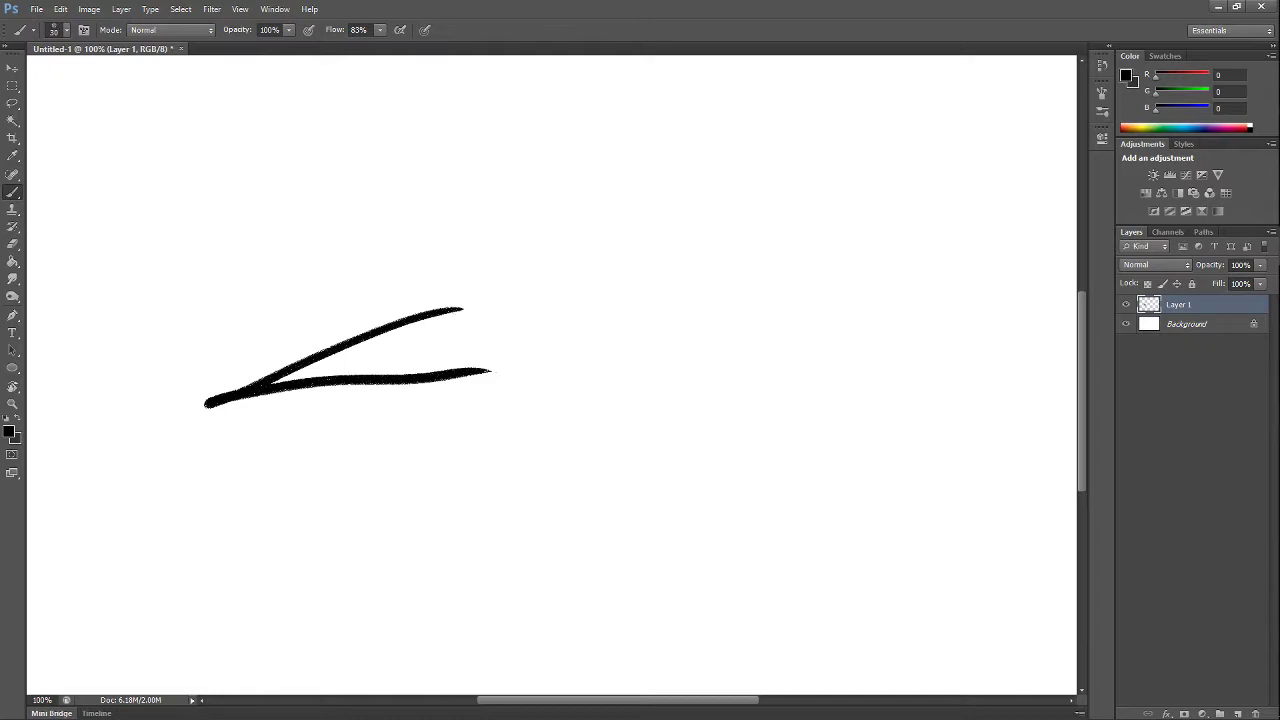
{"action": "mouse_move", "coordinate": [491, 208]}
{"action": "left_mouse_down"}
{"action": "mouse_move", "coordinate": [467, 310]}
{"action": "mouse_move", "coordinate": [451, 306]}
{"action": "left_mouse_up"}
{"action": "key", "text": "ctrl+z"}
{"action": "key", "text": "ctrl+z"}
{"action": "mouse_move", "coordinate": [496, 192]}
{"action": "left_mouse_down"}
{"action": "mouse_move", "coordinate": [442, 306]}
{"action": "mouse_move", "coordinate": [420, 291]}
{"action": "mouse_move", "coordinate": [476, 316]}
{"action": "left_mouse_up"}
{"action": "key", "text": "ctrl+z"}
{"action": "key", "text": "ctrl+z"}
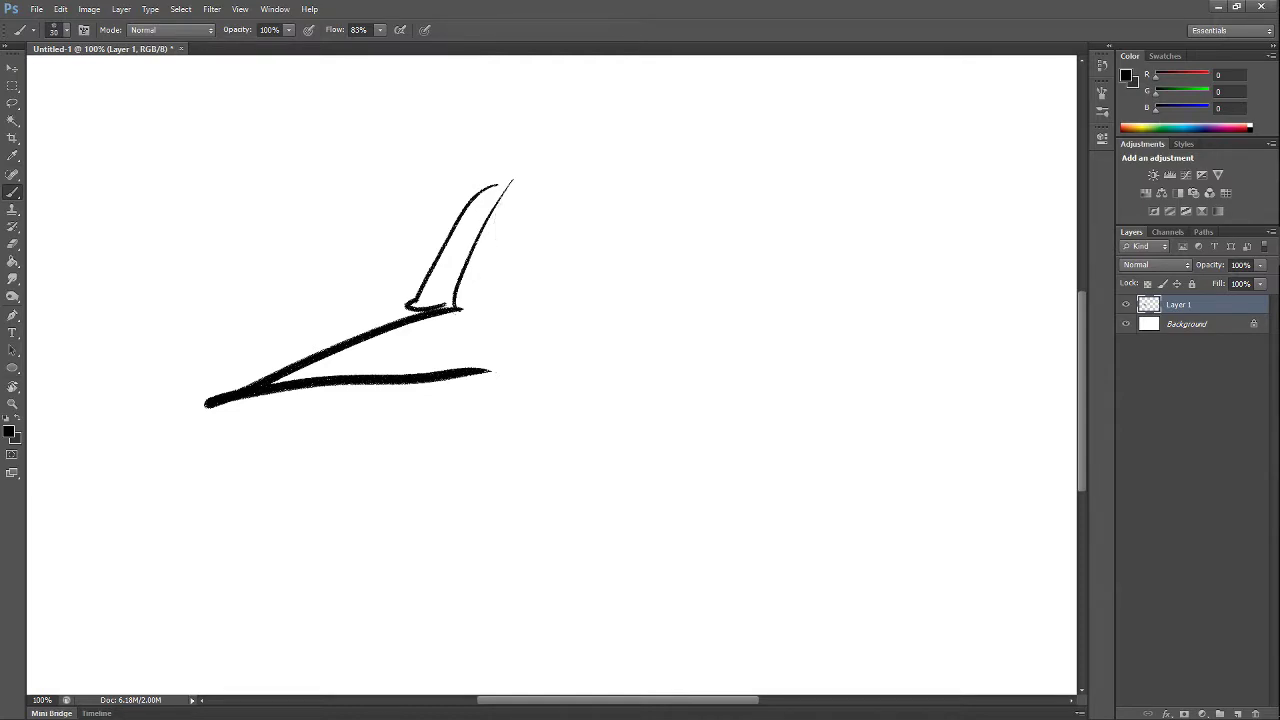
{"action": "mouse_move", "coordinate": [502, 168]}
{"action": "left_mouse_down"}
{"action": "mouse_move", "coordinate": [434, 222]}
{"action": "mouse_move", "coordinate": [430, 326]}
{"action": "left_mouse_up"}
{"action": "mouse_move", "coordinate": [458, 254]}
{"action": "left_mouse_down"}
{"action": "mouse_move", "coordinate": [436, 328]}
{"action": "mouse_move", "coordinate": [458, 298]}
{"action": "left_mouse_up"}
{"action": "key", "text": "ctrl+alt+z"}
{"action": "key", "text": "ctrl+alt+z"}
{"action": "key", "text": "ctrl+alt+z"}
{"action": "key", "text": "ctrl+alt+z"}
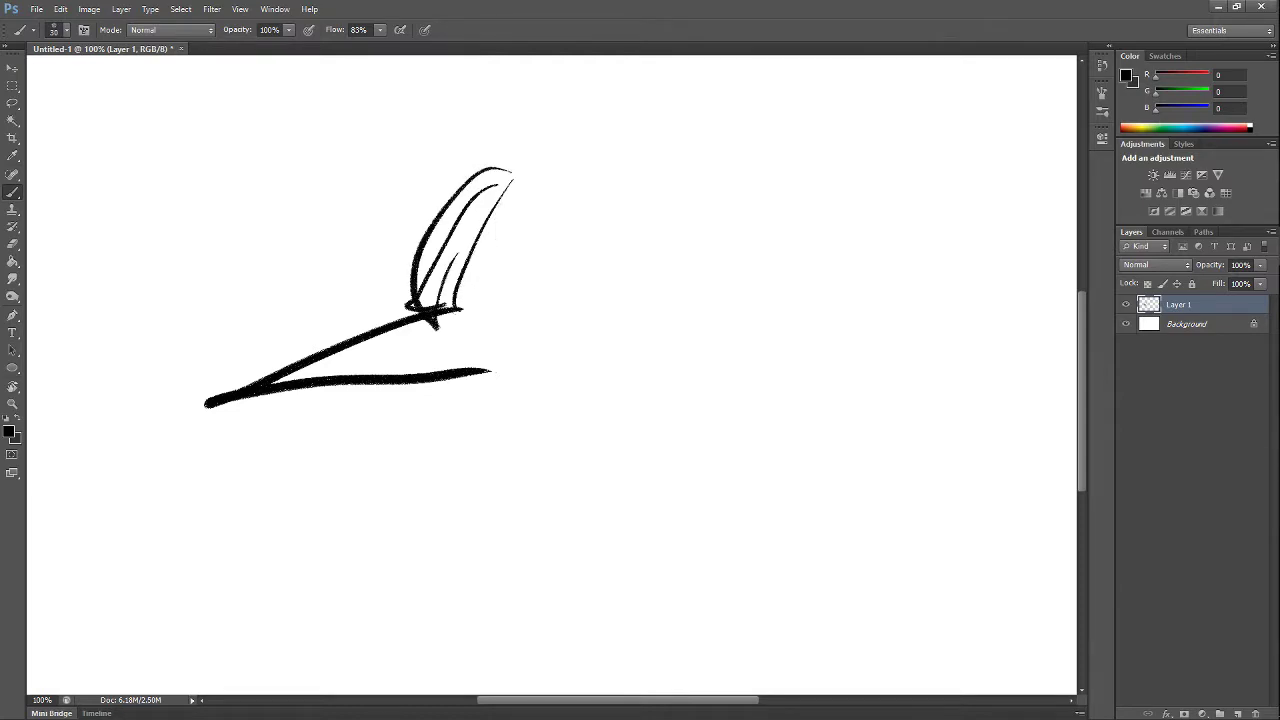
{"action": "key", "text": "ctrl+z"}
- Sketch the curved front edge of the face above the beak with thin, pointed fringe locks beside it
{"action": "left_click_drag", "start_coordinate": [497, 181], "coordinate": [450, 306]}
{"action": "left_click_drag", "start_coordinate": [472, 237], "coordinate": [450, 305]}
{"action": "mouse_move", "coordinate": [496, 235]}
{"action": "left_mouse_down"}
{"action": "mouse_move", "coordinate": [557, 295]}
{"action": "mouse_move", "coordinate": [537, 330]}
{"action": "mouse_move", "coordinate": [542, 275]}
{"action": "mouse_move", "coordinate": [586, 287]}
{"action": "left_mouse_up"}
{"action": "key", "text": "ctrl+z"}
{"action": "left_click_drag", "start_coordinate": [594, 206], "coordinate": [604, 346]}
{"action": "key", "text": "ctrl+z"}
- Sketch the curved back edge of the face with pointed hair locks at its lower end
{"action": "mouse_move", "coordinate": [587, 182]}
{"action": "left_mouse_down"}
{"action": "mouse_move", "coordinate": [657, 212]}
{"action": "mouse_move", "coordinate": [664, 326]}
{"action": "mouse_move", "coordinate": [620, 340]}
{"action": "mouse_move", "coordinate": [654, 315]}
{"action": "left_mouse_up"}
{"action": "key", "text": "ctrl+z"}
{"action": "left_click_drag", "start_coordinate": [668, 308], "coordinate": [637, 362]}
{"action": "left_click_drag", "start_coordinate": [650, 200], "coordinate": [662, 340]}
{"action": "key", "text": "ctrl+z"}
{"action": "left_click_drag", "start_coordinate": [524, 149], "coordinate": [642, 135]}
{"action": "left_click_drag", "start_coordinate": [626, 147], "coordinate": [748, 292]}
{"action": "key", "text": "ctrl+z"}
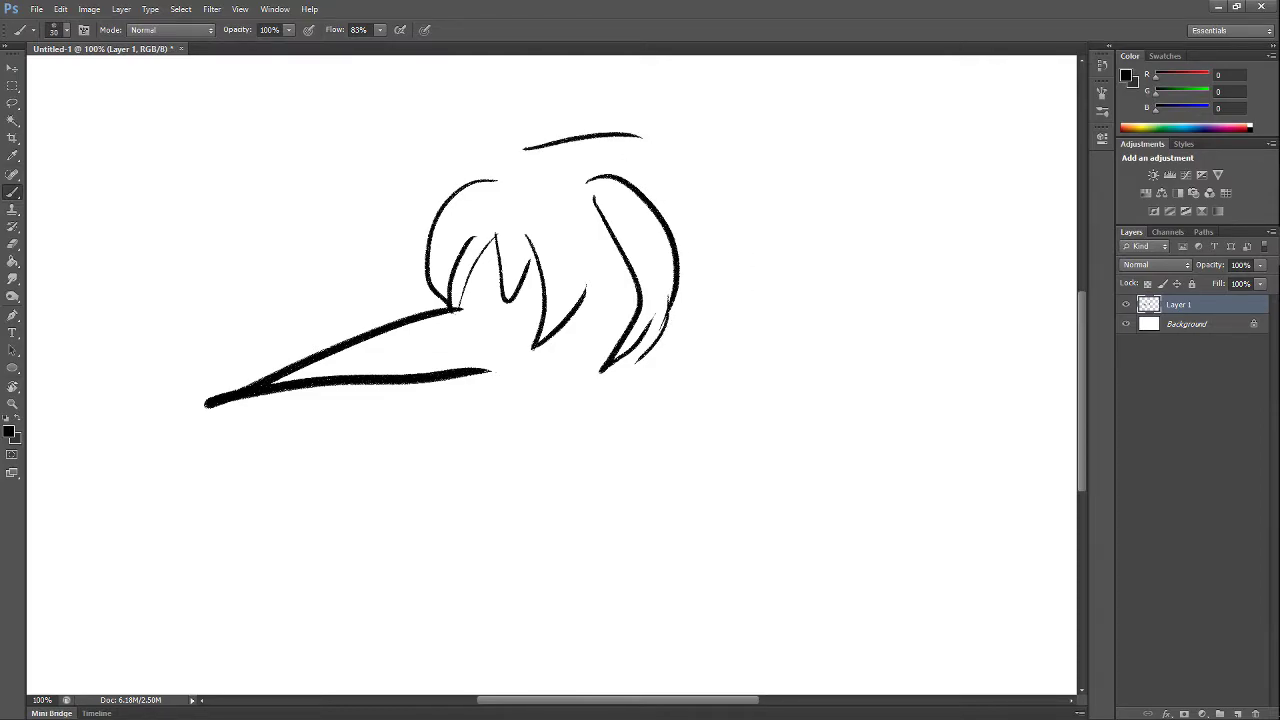
{"action": "left_click_drag", "start_coordinate": [600, 250], "coordinate": [603, 367]}
- Erase the stray curve above the face and draw a large rounded head outline around the fringe
{"action": "key", "text": "e"}
{"action": "left_click_drag", "start_coordinate": [524, 266], "coordinate": [644, 254]}
{"action": "key", "text": "b"}
{"action": "left_click_drag", "start_coordinate": [582, 177], "coordinate": [431, 306]}
{"action": "key", "text": "ctrl+z"}
{"action": "mouse_move", "coordinate": [404, 378]}
{"action": "left_mouse_down"}
{"action": "mouse_move", "coordinate": [544, 207]}
{"action": "mouse_move", "coordinate": [704, 232]}
{"action": "left_mouse_up"}
{"action": "key", "text": "ctrl+z"}
{"action": "left_click_drag", "start_coordinate": [566, 205], "coordinate": [756, 350]}
{"action": "left_click_drag", "start_coordinate": [648, 204], "coordinate": [752, 468]}
{"action": "key", "text": "ctrl+z"}
{"action": "mouse_move", "coordinate": [580, 210]}
{"action": "left_mouse_down"}
{"action": "mouse_move", "coordinate": [752, 340]}
{"action": "mouse_move", "coordinate": [732, 502]}
{"action": "left_mouse_up"}
{"action": "left_click_drag", "start_coordinate": [746, 290], "coordinate": [728, 482]}
{"action": "left_click_drag", "start_coordinate": [552, 374], "coordinate": [520, 448]}
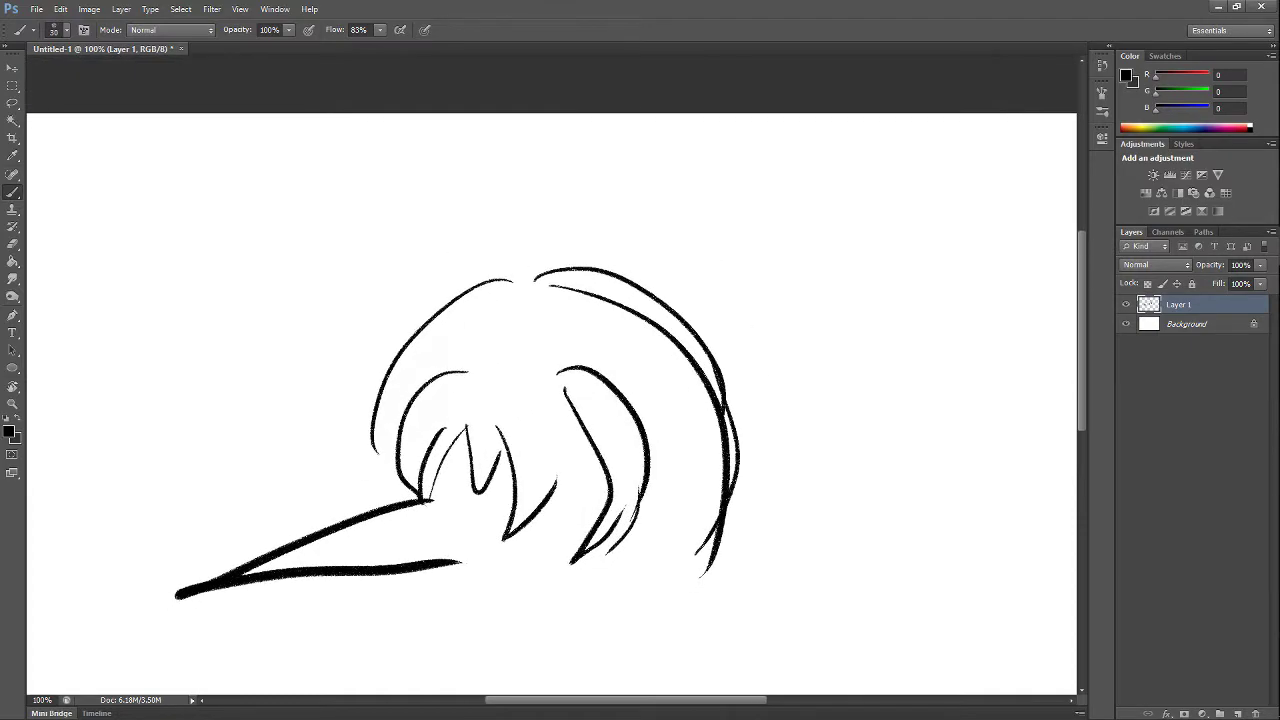
- Scale the whole sketch to about 74% and move it down and right toward the canvas centre
{"action": "key", "text": "ctrl+minus"}
{"action": "key", "text": "ctrl+t"}
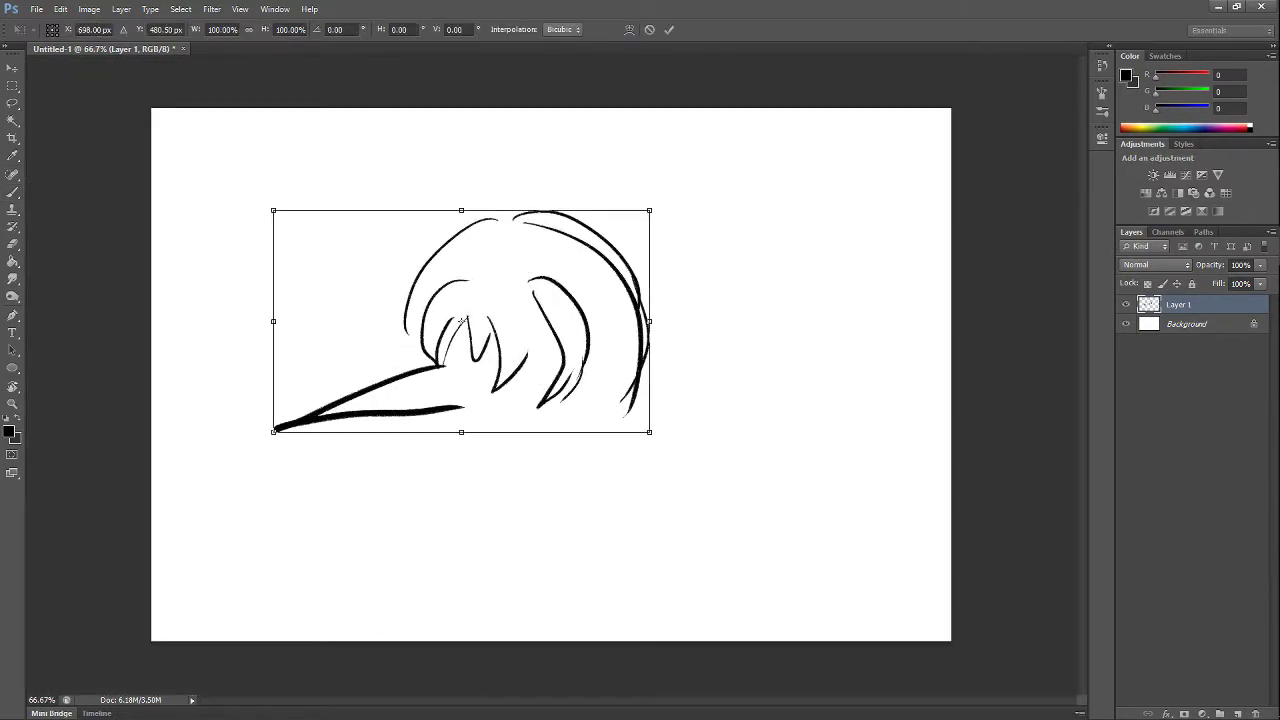
{"action": "left_click_drag", "start_coordinate": [649, 432], "coordinate": [551, 373]}
{"action": "left_click_drag", "start_coordinate": [517, 300], "coordinate": [605, 394]}
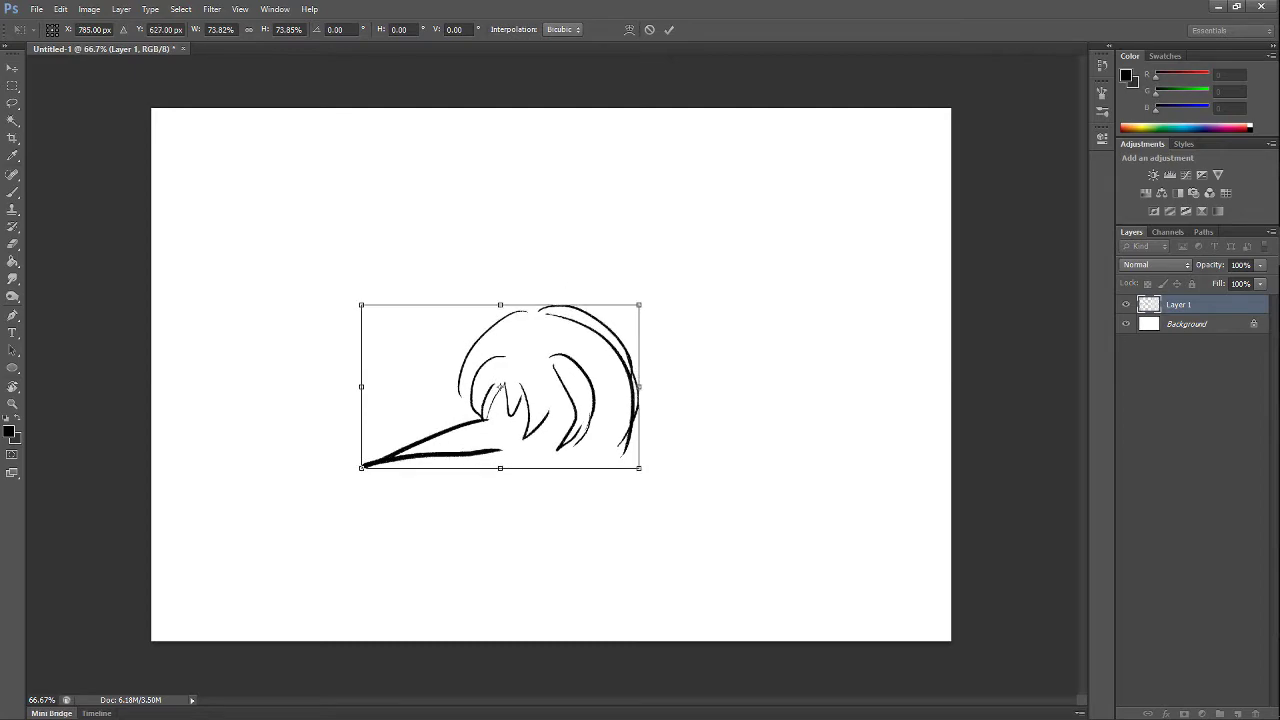
{"action": "key", "text": "Return"}
- Draw two tall pointed ears rising from the top of the head
{"action": "left_click_drag", "start_coordinate": [585, 326], "coordinate": [640, 215]}
{"action": "key", "text": "ctrl+z"}
{"action": "mouse_move", "coordinate": [588, 324]}
{"action": "left_mouse_down"}
{"action": "mouse_move", "coordinate": [649, 210]}
{"action": "mouse_move", "coordinate": [607, 348]}
{"action": "left_mouse_up"}
{"action": "mouse_move", "coordinate": [516, 322]}
{"action": "left_mouse_down"}
{"action": "mouse_move", "coordinate": [513, 285]}
{"action": "mouse_move", "coordinate": [476, 222]}
{"action": "mouse_move", "coordinate": [477, 326]}
{"action": "left_mouse_up"}
{"action": "key", "text": "ctrl+z"}
{"action": "left_click_drag", "start_coordinate": [474, 198], "coordinate": [482, 346]}
{"action": "key", "text": "ctrl+z"}
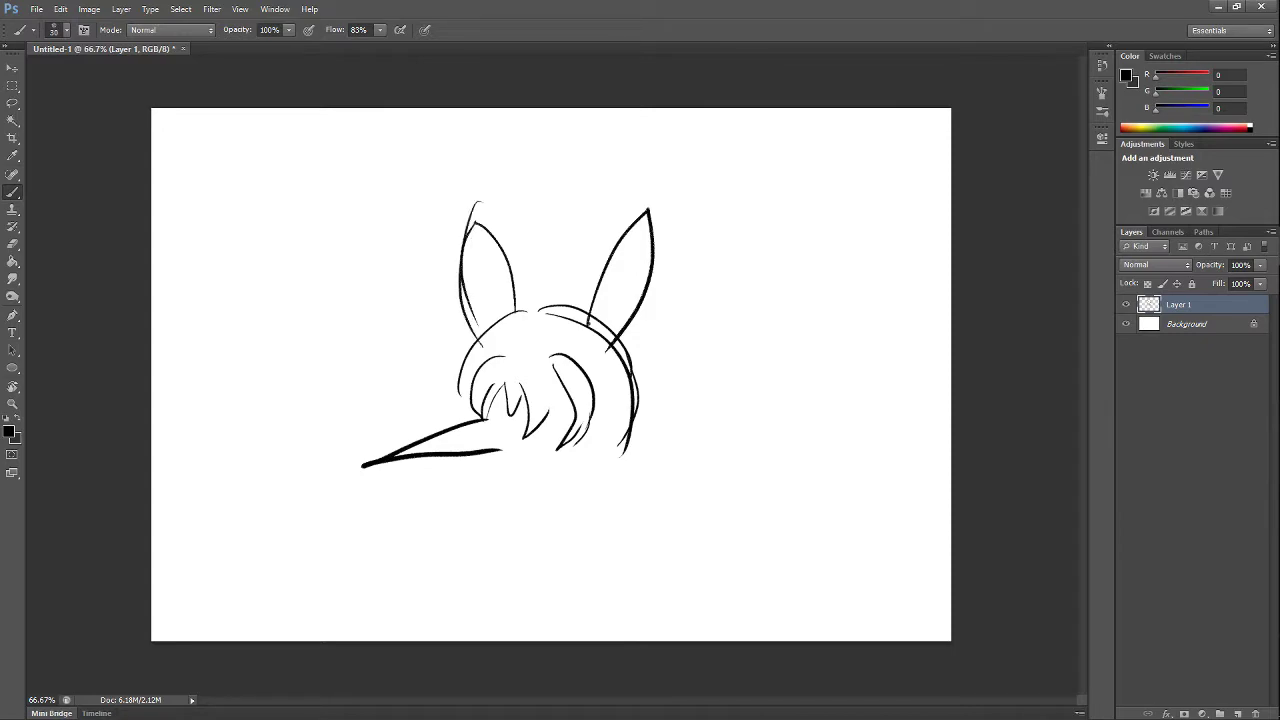
{"action": "left_click_drag", "start_coordinate": [470, 205], "coordinate": [521, 332]}
{"action": "left_click_drag", "start_coordinate": [641, 216], "coordinate": [584, 310]}
- Add short strokes along the head's edge above the beak and shift the sketch slightly upward
{"action": "left_click_drag", "start_coordinate": [464, 364], "coordinate": [462, 424]}
{"action": "key", "text": "ctrl+z"}
{"action": "left_click_drag", "start_coordinate": [460, 366], "coordinate": [476, 431]}
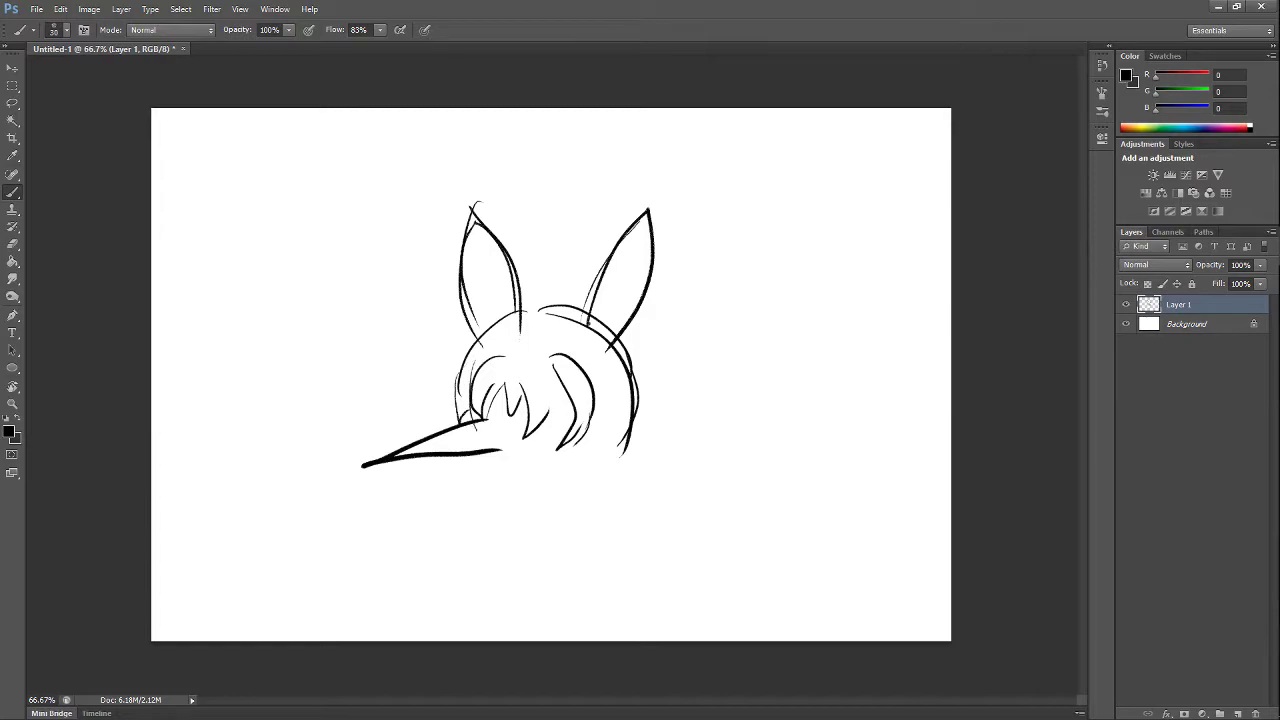
{"action": "left_click_drag", "start_coordinate": [634, 336], "coordinate": [623, 308]}
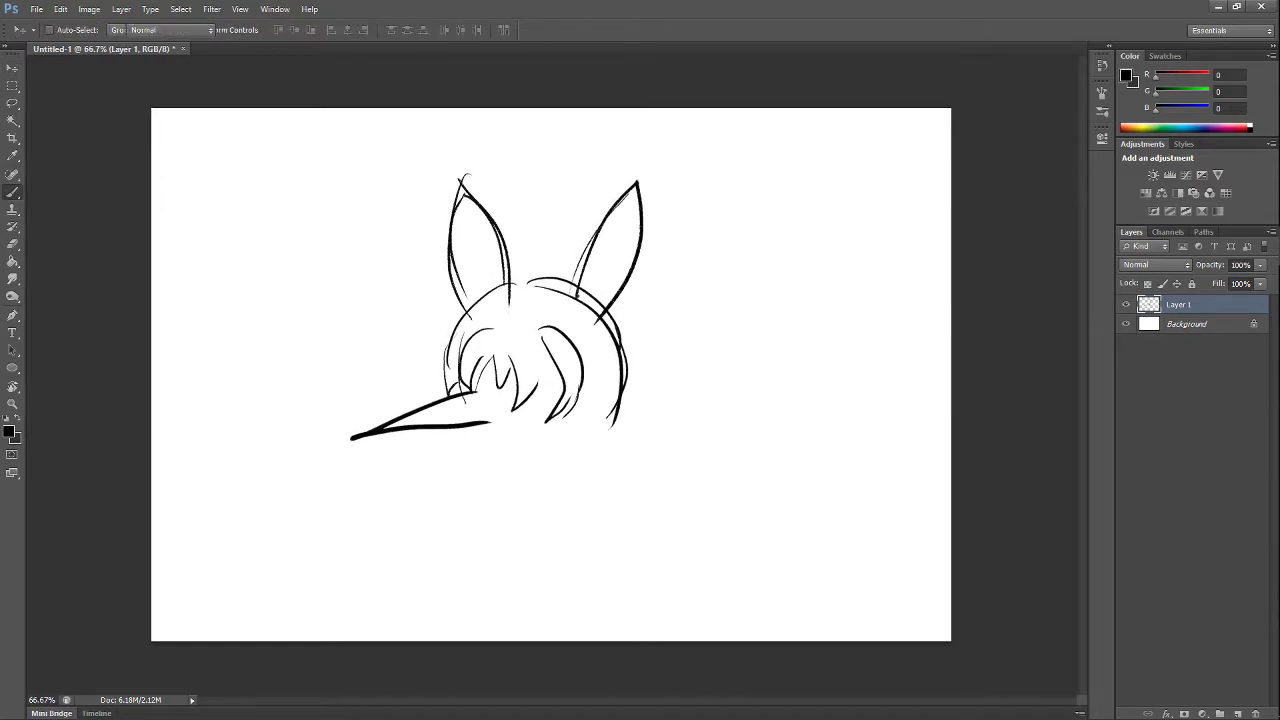
- Draw thin inner contours inside both ears and move the sketch farther up and left
{"action": "left_click_drag", "start_coordinate": [627, 206], "coordinate": [600, 304]}
{"action": "left_click_drag", "start_coordinate": [465, 207], "coordinate": [487, 285]}
{"action": "key", "text": "ctrl+z"}
{"action": "left_click_drag", "start_coordinate": [465, 201], "coordinate": [499, 290]}
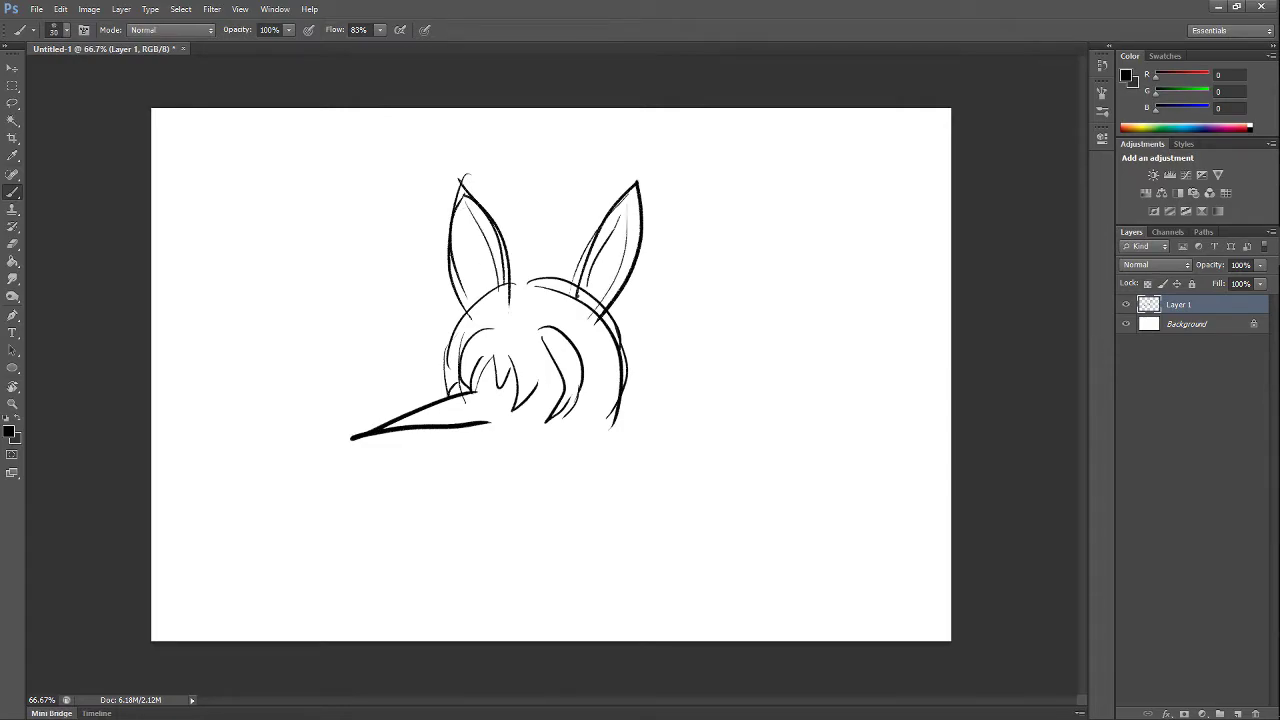
{"action": "left_click_drag", "start_coordinate": [462, 206], "coordinate": [472, 304]}
{"action": "left_click_drag", "start_coordinate": [628, 376], "coordinate": [613, 345], "text": "ctrl"}
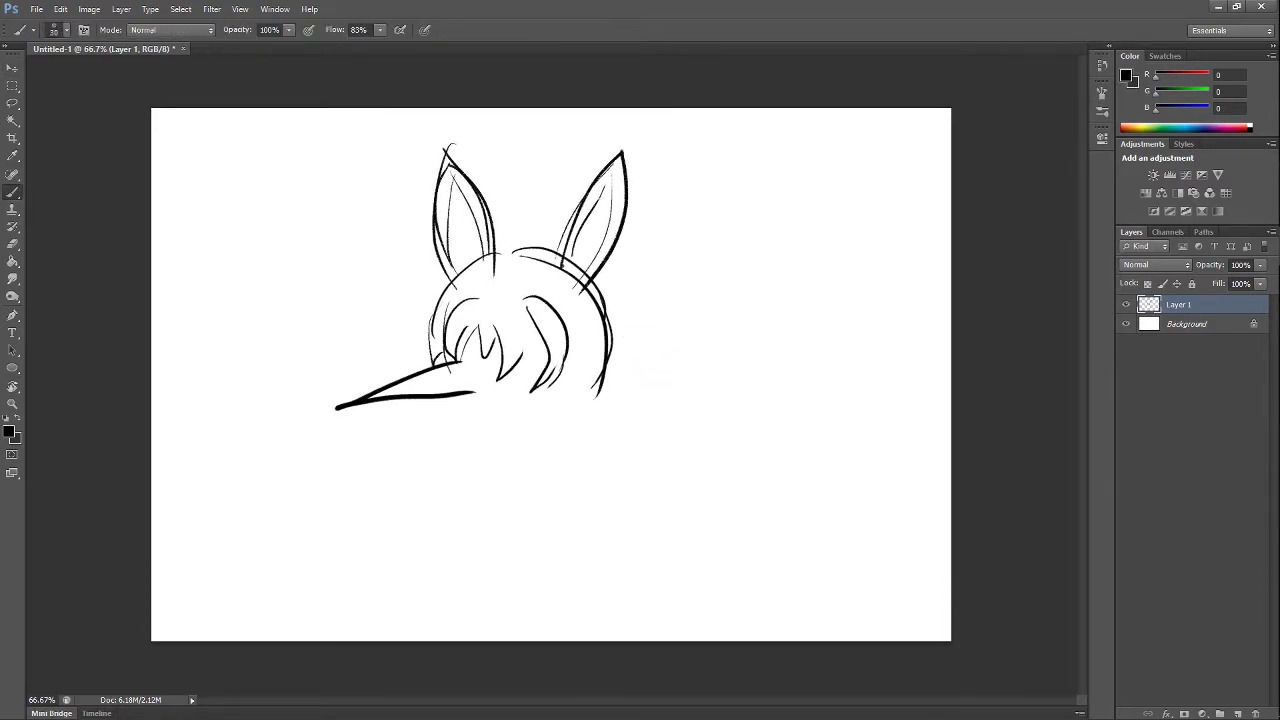
- Clean up the head outline between the ears and draw a small spiky hair tuft there
{"action": "key", "text": "e"}
{"action": "mouse_move", "coordinate": [494, 262]}
{"action": "left_mouse_down"}
{"action": "mouse_move", "coordinate": [494, 276]}
{"action": "mouse_move", "coordinate": [542, 226]}
{"action": "mouse_move", "coordinate": [530, 254]}
{"action": "left_mouse_up"}
{"action": "key", "text": "b"}
{"action": "mouse_move", "coordinate": [520, 247]}
{"action": "left_mouse_down"}
{"action": "mouse_move", "coordinate": [508, 236]}
{"action": "mouse_move", "coordinate": [512, 254]}
{"action": "mouse_move", "coordinate": [546, 257]}
{"action": "mouse_move", "coordinate": [535, 258]}
{"action": "left_mouse_up"}
{"action": "key", "text": "e"}
{"action": "key", "text": "b"}
- Draw a spiky fur tuft on the side of the head above the beak and erase the overlapping head line
{"action": "mouse_move", "coordinate": [450, 290]}
{"action": "left_mouse_down"}
{"action": "mouse_move", "coordinate": [426, 298]}
{"action": "mouse_move", "coordinate": [411, 329]}
{"action": "mouse_move", "coordinate": [427, 333]}
{"action": "left_mouse_up"}
{"action": "key", "text": "ctrl+z"}
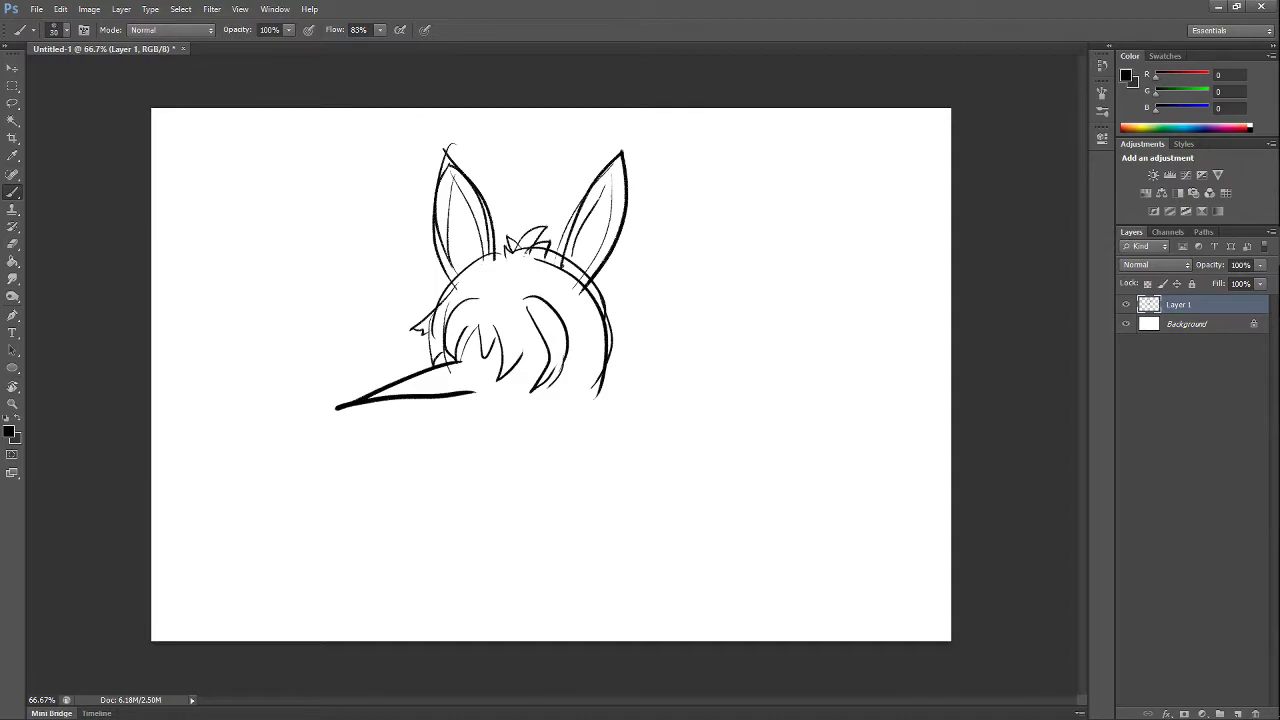
{"action": "key", "text": "e"}
{"action": "left_click_drag", "start_coordinate": [434, 306], "coordinate": [436, 326]}
{"action": "key", "text": "b"}
{"action": "key", "text": "e"}
{"action": "mouse_move", "coordinate": [340, 406]}
{"action": "left_mouse_down"}
{"action": "mouse_move", "coordinate": [466, 395]}
{"action": "mouse_move", "coordinate": [430, 372]}
{"action": "left_mouse_up"}
{"action": "key", "text": "b"}
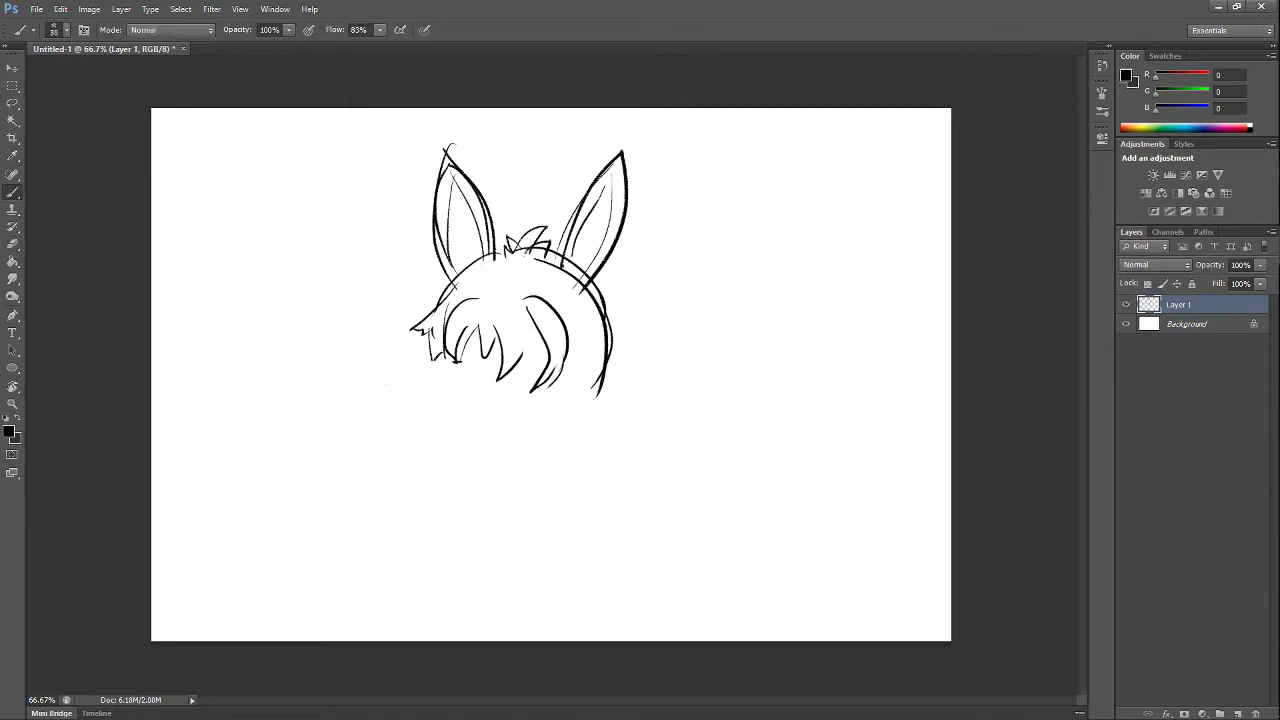
- Clear the long fringe locks from the eye area and draw a slanted upper eyelid with short strands above it
{"action": "mouse_move", "coordinate": [460, 366]}
{"action": "left_mouse_down"}
{"action": "mouse_move", "coordinate": [475, 393]}
{"action": "mouse_move", "coordinate": [516, 350]}
{"action": "mouse_move", "coordinate": [552, 372]}
{"action": "mouse_move", "coordinate": [550, 358]}
{"action": "left_mouse_up"}
{"action": "key", "text": "e"}
{"action": "key", "text": "b"}
{"action": "mouse_move", "coordinate": [508, 303]}
{"action": "left_mouse_down"}
{"action": "mouse_move", "coordinate": [518, 336]}
{"action": "mouse_move", "coordinate": [530, 314]}
{"action": "mouse_move", "coordinate": [545, 336]}
{"action": "left_mouse_up"}
{"action": "key", "text": "ctrl+z"}
{"action": "key", "text": "ctrl+z"}
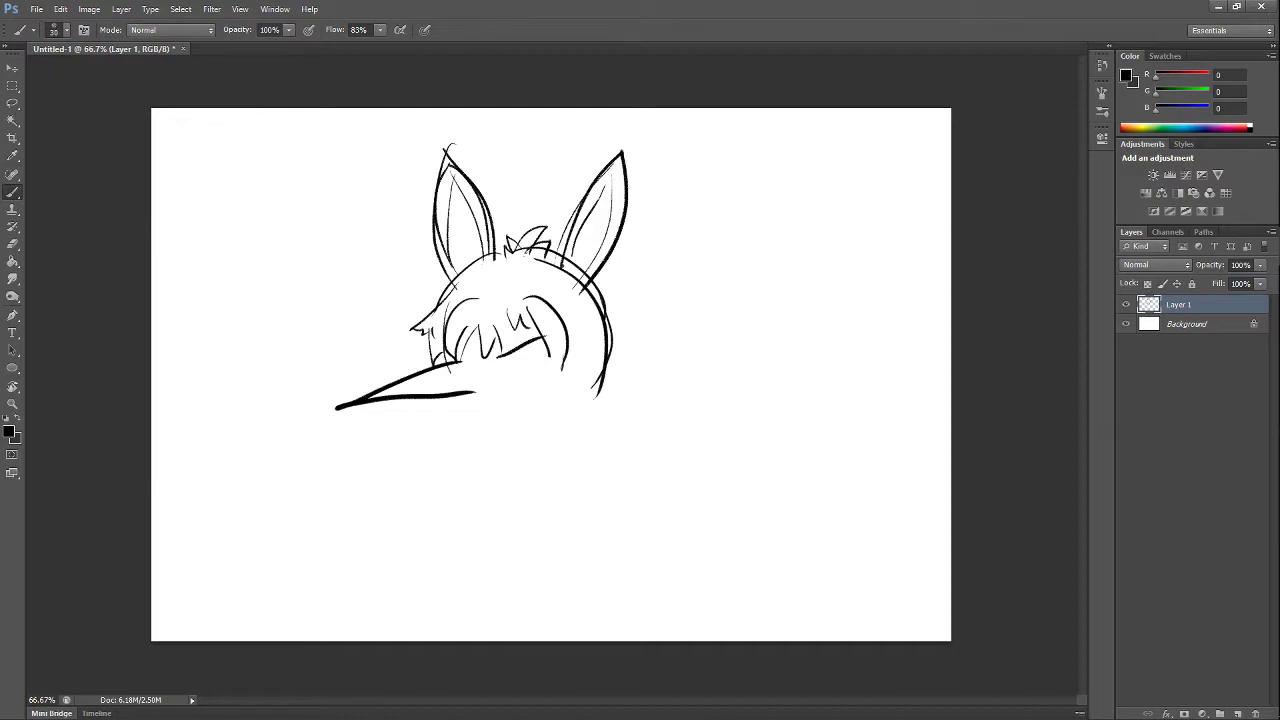
- Complete the near eye as a thick, angry triangular outline beneath the slanted eyelid
{"action": "left_click_drag", "start_coordinate": [495, 345], "coordinate": [500, 357]}
{"action": "key", "text": "ctrl+z"}
{"action": "key", "text": "ctrl+z"}
{"action": "mouse_move", "coordinate": [495, 348]}
{"action": "left_mouse_down"}
{"action": "mouse_move", "coordinate": [512, 376]}
{"action": "mouse_move", "coordinate": [552, 371]}
{"action": "left_mouse_up"}
{"action": "mouse_move", "coordinate": [507, 326]}
{"action": "left_mouse_down"}
{"action": "mouse_move", "coordinate": [510, 343]}
{"action": "mouse_move", "coordinate": [549, 331]}
{"action": "mouse_move", "coordinate": [506, 345]}
{"action": "mouse_move", "coordinate": [528, 337]}
{"action": "mouse_move", "coordinate": [514, 368]}
{"action": "mouse_move", "coordinate": [549, 334]}
{"action": "left_mouse_up"}
{"action": "key", "text": "ctrl+z"}
{"action": "key", "text": "ctrl+z"}
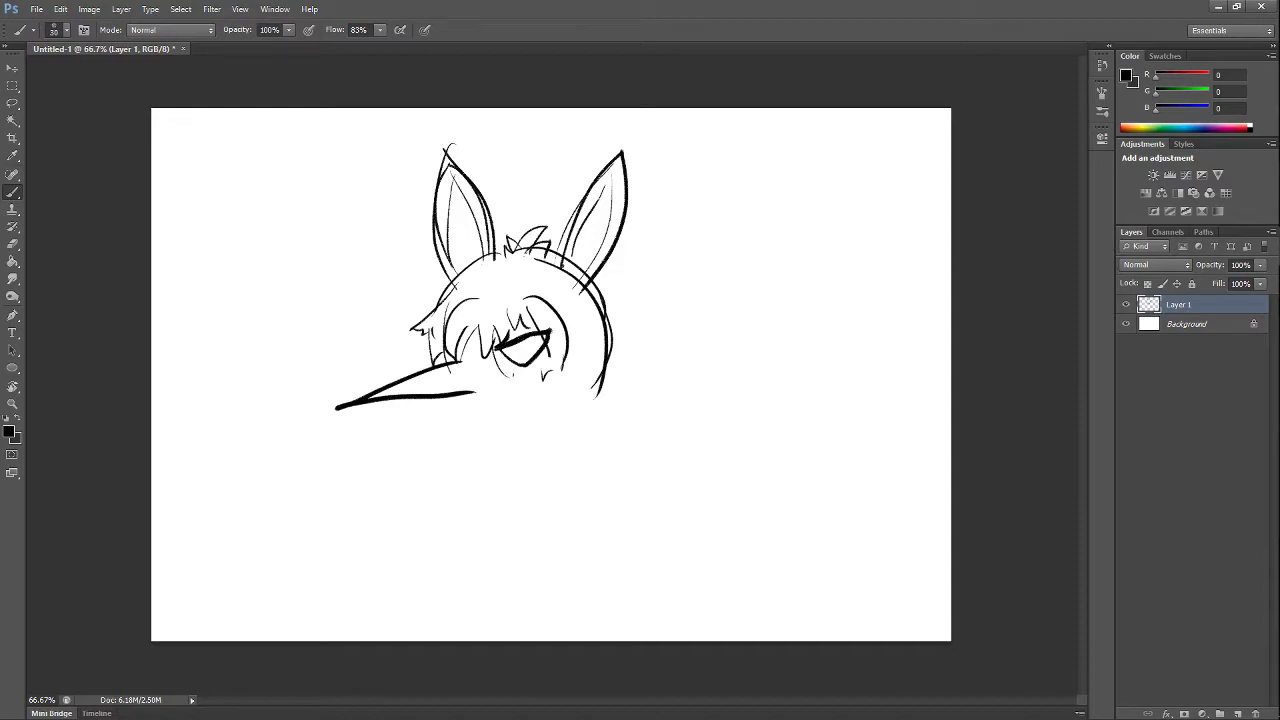
- Fill the near eye with black, leaving a narrow white highlight in the middle
{"action": "mouse_move", "coordinate": [504, 348]}
{"action": "left_mouse_down"}
{"action": "mouse_move", "coordinate": [520, 362]}
{"action": "mouse_move", "coordinate": [542, 336]}
{"action": "mouse_move", "coordinate": [526, 362]}
{"action": "left_mouse_up"}
{"action": "key", "text": "ctrl+z"}
{"action": "left_click_drag", "start_coordinate": [523, 340], "coordinate": [525, 354]}
{"action": "key", "text": "ctrl+z"}
{"action": "mouse_move", "coordinate": [525, 376]}
{"action": "left_mouse_down"}
{"action": "mouse_move", "coordinate": [560, 383]}
{"action": "mouse_move", "coordinate": [490, 380]}
{"action": "mouse_move", "coordinate": [511, 373]}
{"action": "left_mouse_up"}
{"action": "key", "text": "ctrl+alt+z"}
{"action": "key", "text": "ctrl+alt+z"}
{"action": "key", "text": "ctrl+alt+z"}
{"action": "key", "text": "ctrl+alt+z"}
{"action": "key", "text": "ctrl+alt+z"}
{"action": "mouse_move", "coordinate": [516, 375]}
{"action": "left_mouse_down"}
{"action": "mouse_move", "coordinate": [506, 380]}
{"action": "mouse_move", "coordinate": [554, 374]}
{"action": "left_mouse_up"}
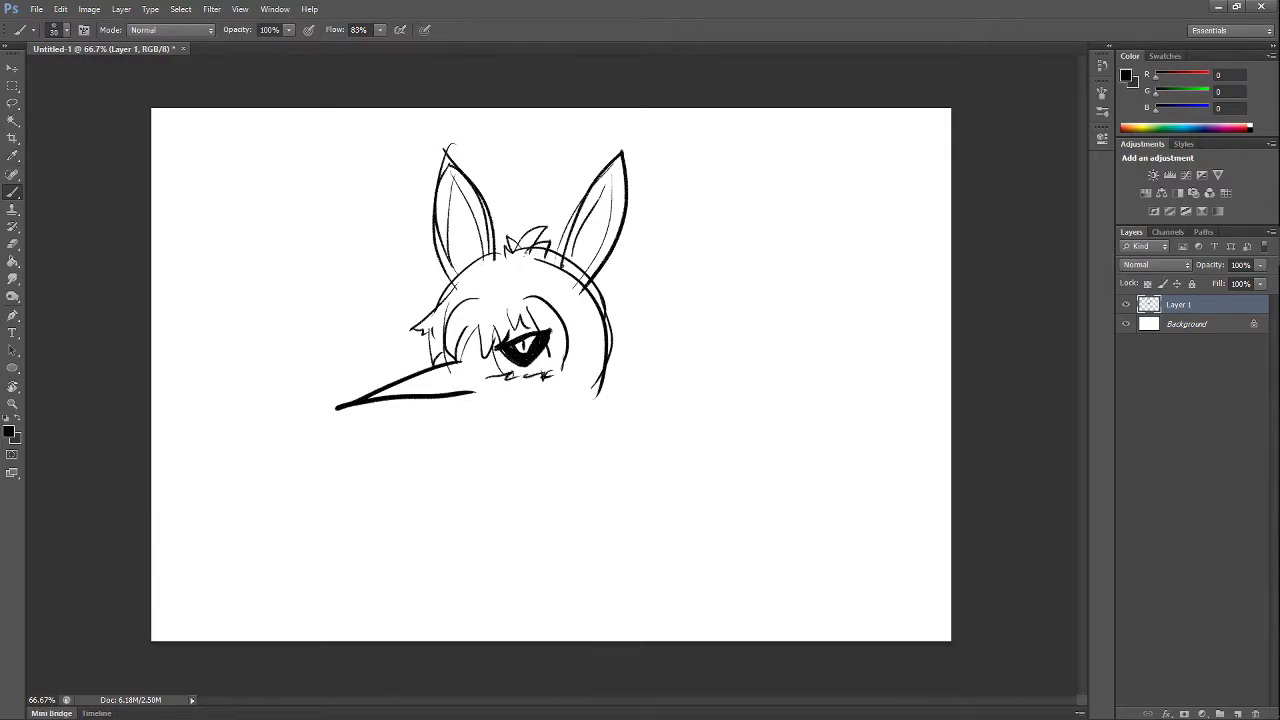
{"action": "mouse_move", "coordinate": [508, 393]}
{"action": "left_mouse_down"}
{"action": "mouse_move", "coordinate": [536, 396]}
{"action": "mouse_move", "coordinate": [558, 366]}
{"action": "left_mouse_up"}
{"action": "key", "text": "ctrl+alt+z"}
{"action": "key", "text": "ctrl+alt+z"}
{"action": "key", "text": "ctrl+z"}
- Erase the loose marks beneath the near eye and draw a jagged zigzag fur line in their place
{"action": "key", "text": "e"}
{"action": "mouse_move", "coordinate": [500, 376]}
{"action": "left_mouse_down"}
{"action": "mouse_move", "coordinate": [556, 374]}
{"action": "mouse_move", "coordinate": [508, 378]}
{"action": "mouse_move", "coordinate": [520, 375]}
{"action": "left_mouse_up"}
{"action": "key", "text": "b"}
{"action": "key", "text": "ctrl+z"}
{"action": "key", "text": "ctrl+alt+z"}
{"action": "mouse_move", "coordinate": [521, 375]}
{"action": "left_mouse_down"}
{"action": "mouse_move", "coordinate": [543, 374]}
{"action": "mouse_move", "coordinate": [490, 378]}
{"action": "left_mouse_up"}
{"action": "key", "text": "ctrl+alt+z"}
{"action": "key", "text": "ctrl+alt+z"}
{"action": "key", "text": "ctrl+z"}
- Draw a small dark far eye just above the base of the beak
{"action": "mouse_move", "coordinate": [443, 338]}
{"action": "left_mouse_down"}
{"action": "mouse_move", "coordinate": [458, 352]}
{"action": "mouse_move", "coordinate": [446, 339]}
{"action": "mouse_move", "coordinate": [441, 357]}
{"action": "left_mouse_up"}
{"action": "key", "text": "ctrl+z"}
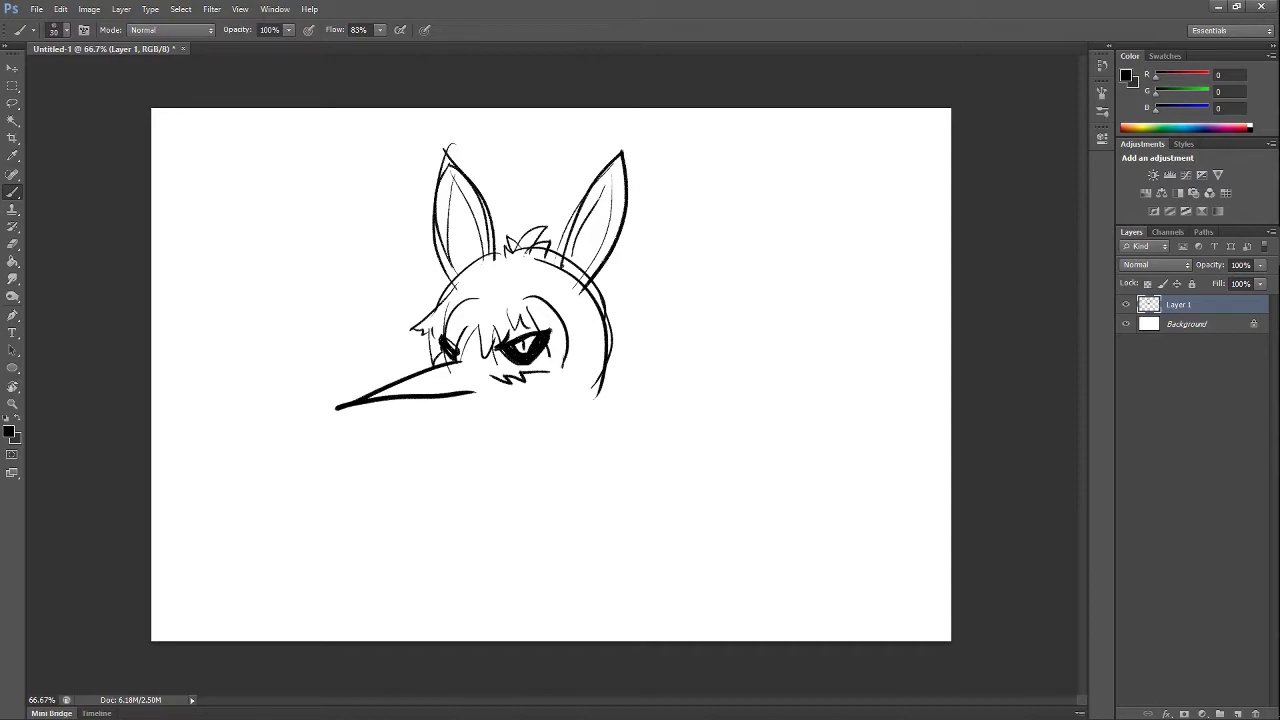
{"action": "key", "text": "ctrl+z"}
- Draw a narrow, slightly curved rectangular mouth below the base of the beak
{"action": "left_click_drag", "start_coordinate": [467, 402], "coordinate": [528, 388]}
{"action": "key", "text": "ctrl+z"}
{"action": "key", "text": "ctrl+z"}
{"action": "key", "text": "ctrl+z"}
{"action": "left_click_drag", "start_coordinate": [459, 402], "coordinate": [532, 404]}
{"action": "key", "text": "ctrl+z"}
- Draw a small curved crease at the base of the beak, between the eyes and the mouth
{"action": "left_click_drag", "start_coordinate": [456, 364], "coordinate": [478, 389]}
{"action": "key", "text": "ctrl+z"}
{"action": "left_click_drag", "start_coordinate": [456, 363], "coordinate": [479, 384]}
{"action": "key", "text": "ctrl+z"}
{"action": "key", "text": "ctrl+z"}
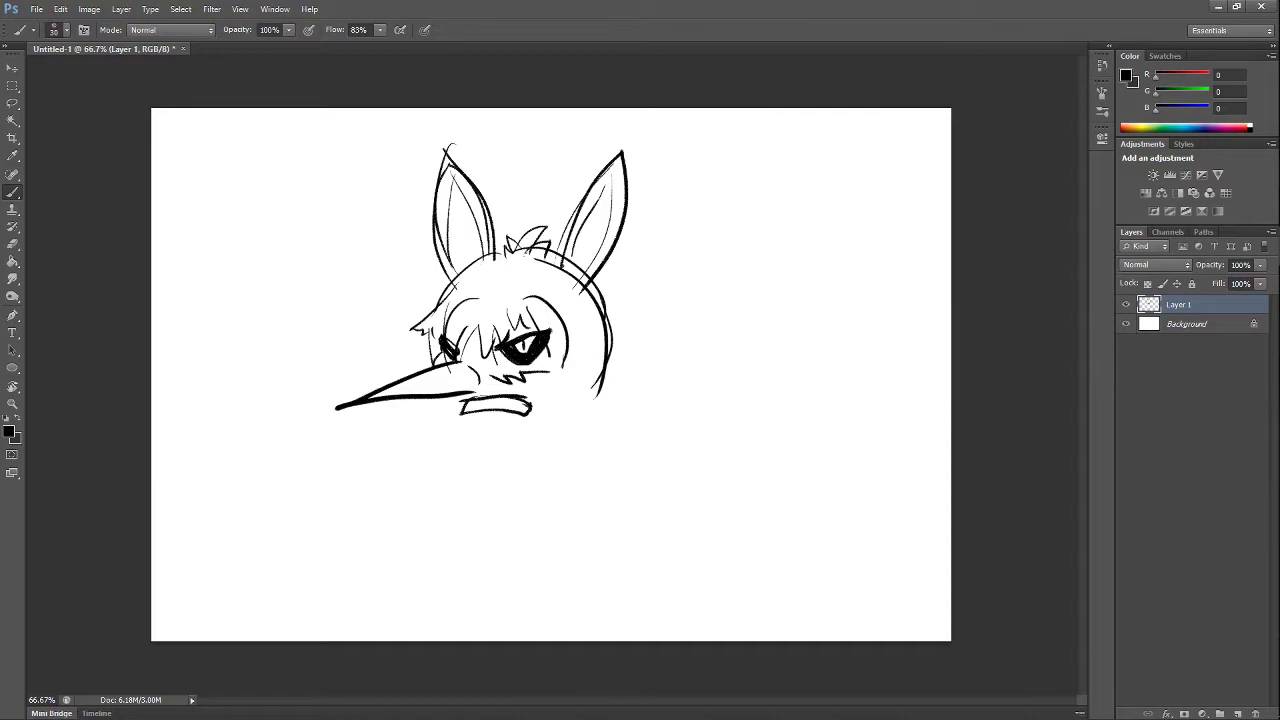
- Add a short inner line at the back corner of the mouth
{"action": "key", "text": "ctrl+z"}
{"action": "left_click_drag", "start_coordinate": [503, 402], "coordinate": [525, 407]}
{"action": "right_click", "coordinate": [646, 278]}
{"action": "key", "text": "Escape"}
{"action": "key", "text": "l"}
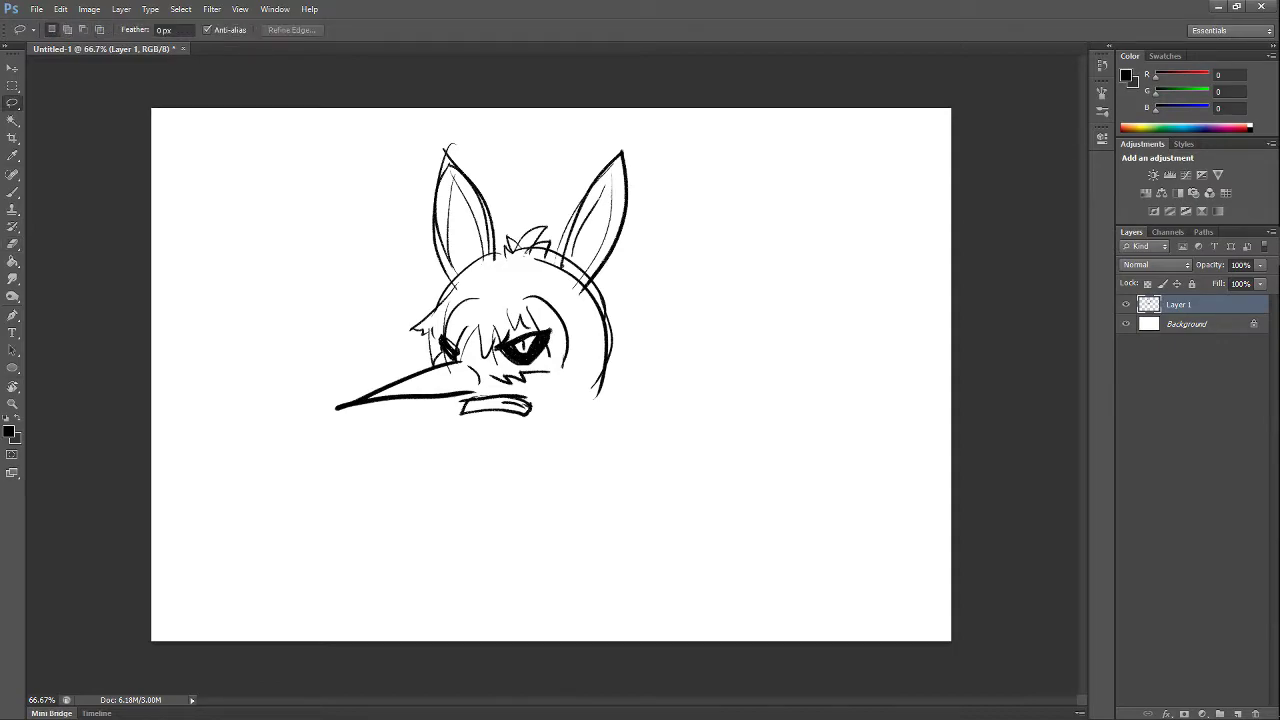
{"action": "key", "text": "b"}
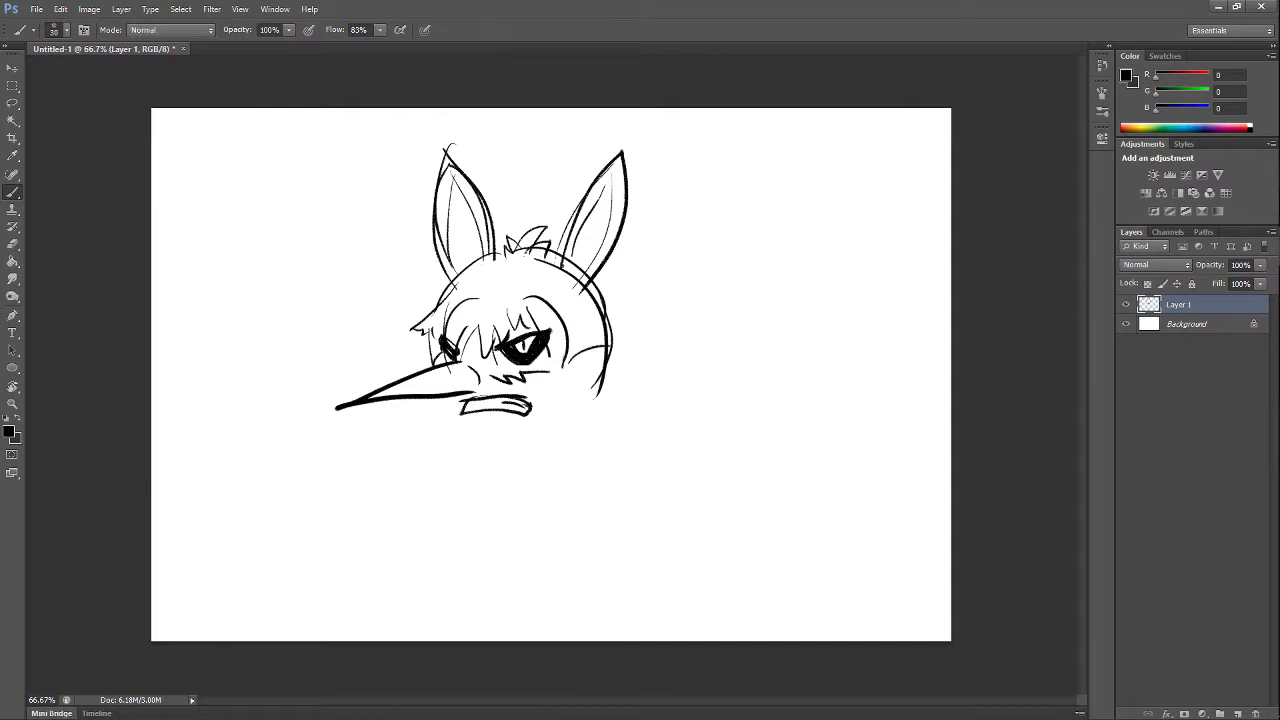
- Sketch an arched shoulder below the back of the head, with lines running down from both sides
{"action": "mouse_move", "coordinate": [556, 396]}
{"action": "left_mouse_down"}
{"action": "mouse_move", "coordinate": [616, 380]}
{"action": "mouse_move", "coordinate": [540, 448]}
{"action": "left_mouse_up"}
{"action": "left_click_drag", "start_coordinate": [615, 373], "coordinate": [627, 422]}
{"action": "key", "text": "ctrl+z"}
{"action": "left_click_drag", "start_coordinate": [608, 366], "coordinate": [626, 449]}
{"action": "mouse_move", "coordinate": [558, 379]}
{"action": "left_mouse_down"}
{"action": "mouse_move", "coordinate": [599, 354]}
{"action": "mouse_move", "coordinate": [626, 444]}
{"action": "left_mouse_up"}
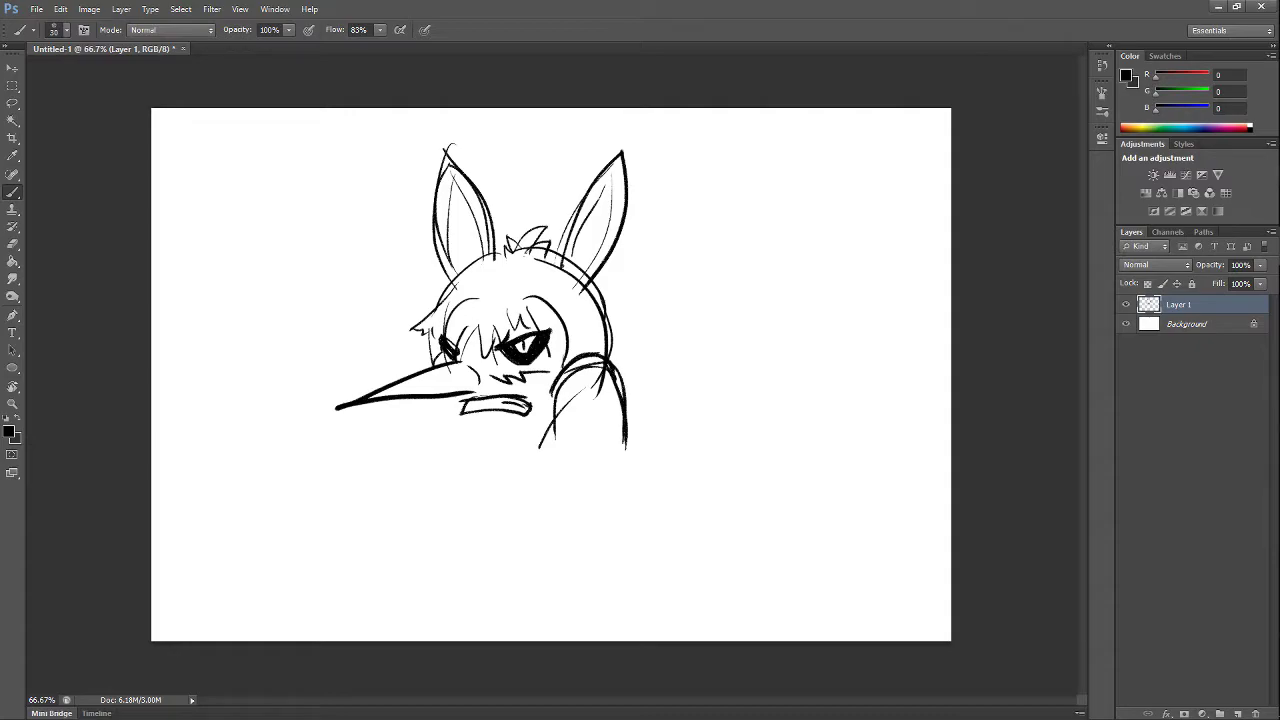
- Rework the shoulder into a large round form behind the mouth and erase the overlapping stray lines
{"action": "left_click_drag", "start_coordinate": [424, 406], "coordinate": [410, 468]}
{"action": "key", "text": "ctrl+z"}
{"action": "mouse_move", "coordinate": [590, 356]}
{"action": "left_mouse_down"}
{"action": "mouse_move", "coordinate": [620, 470]}
{"action": "mouse_move", "coordinate": [560, 368]}
{"action": "mouse_move", "coordinate": [592, 364]}
{"action": "mouse_move", "coordinate": [646, 394]}
{"action": "mouse_move", "coordinate": [657, 428]}
{"action": "mouse_move", "coordinate": [590, 470]}
{"action": "mouse_move", "coordinate": [648, 454]}
{"action": "left_mouse_up"}
{"action": "key", "text": "ctrl+z"}
{"action": "key", "text": "ctrl+z"}
{"action": "key", "text": "ctrl+z"}
{"action": "key", "text": "e"}
{"action": "mouse_move", "coordinate": [610, 378]}
{"action": "left_mouse_down"}
{"action": "mouse_move", "coordinate": [625, 444]}
{"action": "mouse_move", "coordinate": [582, 372]}
{"action": "left_mouse_up"}
{"action": "key", "text": "b"}
{"action": "key", "text": "e"}
{"action": "left_click_drag", "start_coordinate": [424, 408], "coordinate": [410, 446]}
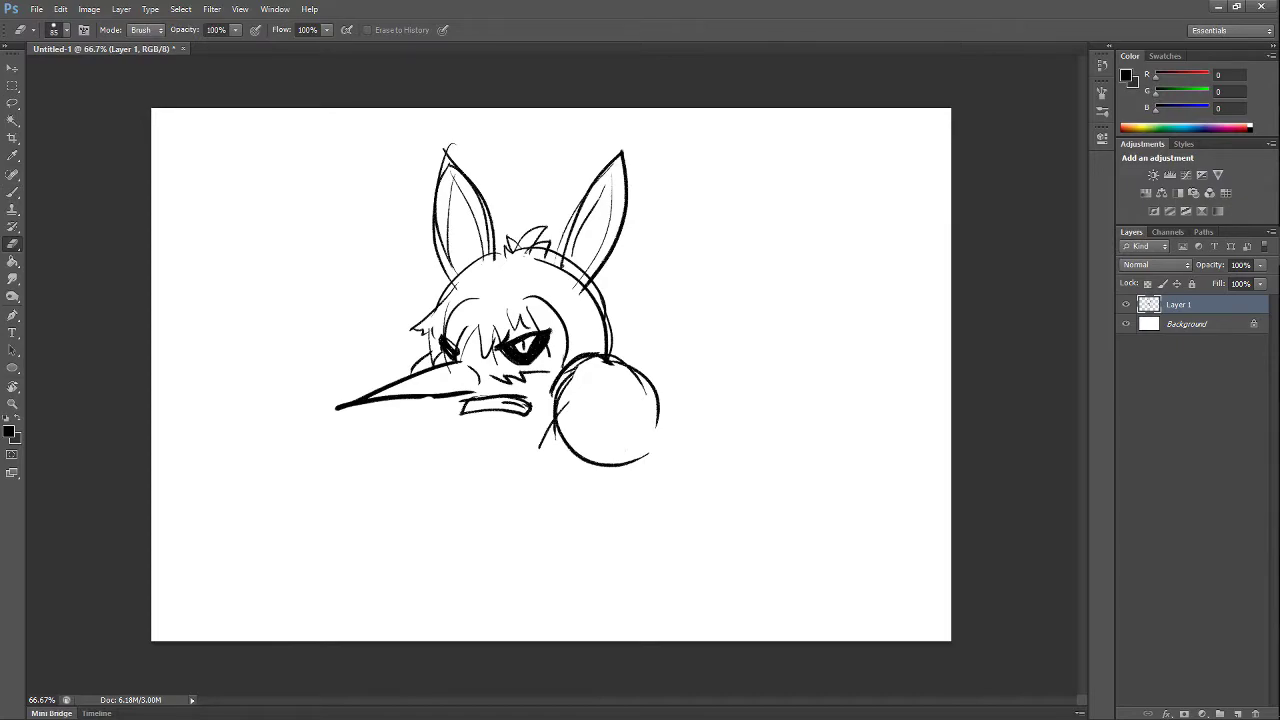
- Sketch a second rounded shoulder behind the beak, curving below it, and clean up the overlapping strokes
{"action": "key", "text": "b"}
{"action": "left_click_drag", "start_coordinate": [402, 372], "coordinate": [440, 352]}
{"action": "key", "text": "ctrl+z"}
{"action": "mouse_move", "coordinate": [386, 408]}
{"action": "left_mouse_down"}
{"action": "mouse_move", "coordinate": [384, 456]}
{"action": "mouse_move", "coordinate": [410, 460]}
{"action": "left_mouse_up"}
{"action": "left_click_drag", "start_coordinate": [404, 400], "coordinate": [426, 462]}
{"action": "key", "text": "e"}
{"action": "mouse_move", "coordinate": [390, 418]}
{"action": "left_mouse_down"}
{"action": "mouse_move", "coordinate": [404, 460]}
{"action": "mouse_move", "coordinate": [432, 462]}
{"action": "left_mouse_up"}
{"action": "key", "text": "b"}
{"action": "key", "text": "e"}
{"action": "key", "text": "b"}
{"action": "left_click_drag", "start_coordinate": [409, 399], "coordinate": [433, 457]}
{"action": "key", "text": "ctrl+z"}
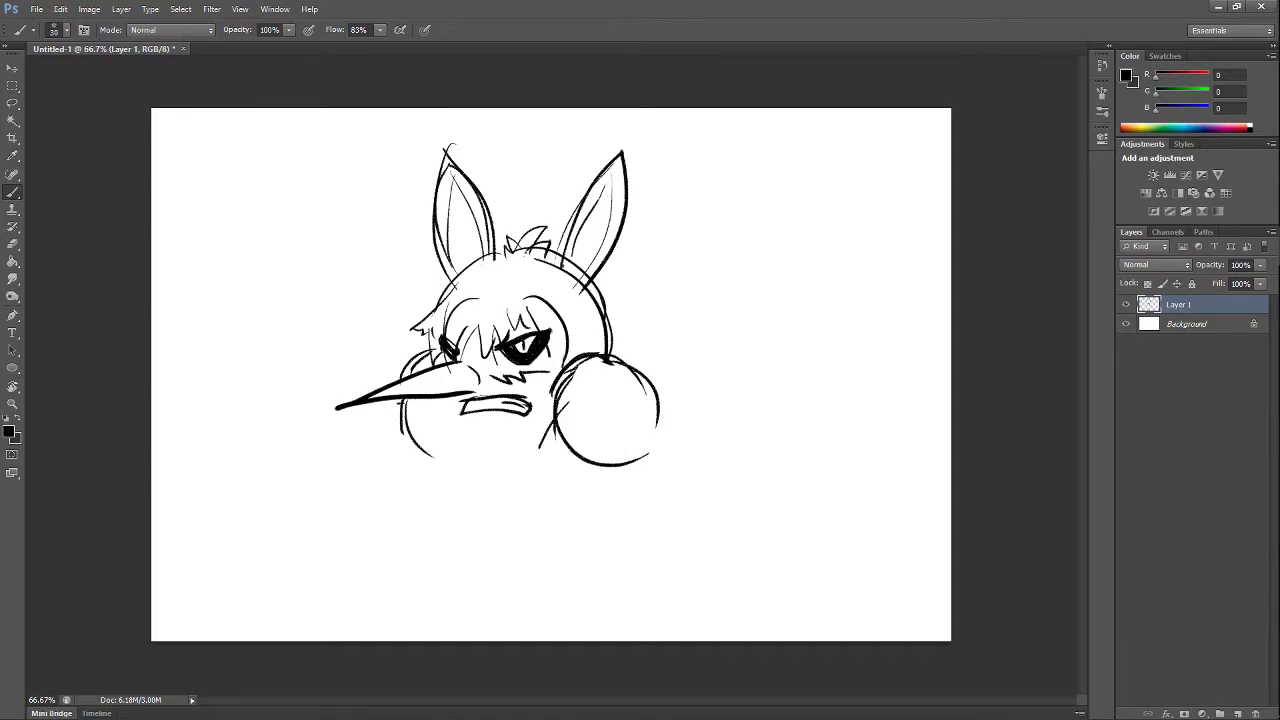
- Close and thicken the outline of the round shoulder behind the mouth, with a small spike on its outer edge
{"action": "mouse_move", "coordinate": [659, 403]}
{"action": "left_mouse_down"}
{"action": "mouse_move", "coordinate": [706, 420]}
{"action": "mouse_move", "coordinate": [725, 368]}
{"action": "mouse_move", "coordinate": [752, 386]}
{"action": "left_mouse_up"}
{"action": "key", "text": "ctrl+z"}
{"action": "key", "text": "ctrl+z"}
{"action": "mouse_move", "coordinate": [608, 354]}
{"action": "left_mouse_down"}
{"action": "mouse_move", "coordinate": [666, 402]}
{"action": "mouse_move", "coordinate": [660, 412]}
{"action": "left_mouse_up"}
{"action": "mouse_move", "coordinate": [586, 351]}
{"action": "left_mouse_down"}
{"action": "mouse_move", "coordinate": [566, 454]}
{"action": "mouse_move", "coordinate": [609, 485]}
{"action": "left_mouse_up"}
{"action": "key", "text": "ctrl+z"}
{"action": "left_click_drag", "start_coordinate": [553, 415], "coordinate": [655, 467]}
{"action": "key", "text": "ctrl+z"}
{"action": "mouse_move", "coordinate": [563, 450]}
{"action": "left_mouse_down"}
{"action": "mouse_move", "coordinate": [592, 470]}
{"action": "mouse_move", "coordinate": [658, 455]}
{"action": "left_mouse_up"}
{"action": "key", "text": "e"}
{"action": "left_click_drag", "start_coordinate": [718, 374], "coordinate": [678, 412]}
{"action": "key", "text": "b"}
{"action": "left_click_drag", "start_coordinate": [634, 474], "coordinate": [650, 492]}
{"action": "key", "text": "ctrl+z"}
{"action": "left_click_drag", "start_coordinate": [657, 410], "coordinate": [630, 466]}
- Draw a thin arm slanting down from the round shoulder behind the mouth, ending in a hand of three leaf-shaped fingers
{"action": "left_click_drag", "start_coordinate": [632, 472], "coordinate": [669, 527]}
{"action": "key", "text": "ctrl+z"}
{"action": "key", "text": "ctrl+z"}
{"action": "left_click_drag", "start_coordinate": [608, 469], "coordinate": [671, 534]}
{"action": "mouse_move", "coordinate": [634, 460]}
{"action": "left_mouse_down"}
{"action": "mouse_move", "coordinate": [702, 545]}
{"action": "mouse_move", "coordinate": [643, 598]}
{"action": "mouse_move", "coordinate": [655, 613]}
{"action": "left_mouse_up"}
{"action": "key", "text": "ctrl+z"}
{"action": "key", "text": "ctrl+z"}
{"action": "mouse_move", "coordinate": [662, 546]}
{"action": "left_mouse_down"}
{"action": "mouse_move", "coordinate": [640, 611]}
{"action": "mouse_move", "coordinate": [700, 614]}
{"action": "mouse_move", "coordinate": [730, 590]}
{"action": "mouse_move", "coordinate": [757, 519]}
{"action": "mouse_move", "coordinate": [704, 548]}
{"action": "mouse_move", "coordinate": [752, 518]}
{"action": "mouse_move", "coordinate": [716, 586]}
{"action": "mouse_move", "coordinate": [654, 590]}
{"action": "left_mouse_up"}
{"action": "key", "text": "ctrl+z"}
{"action": "key", "text": "ctrl+z"}
- Rework the shoulder curve below the beak and draw a thin arm slanting down and outward from it
{"action": "left_click_drag", "start_coordinate": [398, 444], "coordinate": [466, 450]}
{"action": "key", "text": "ctrl+z"}
{"action": "mouse_move", "coordinate": [402, 402]}
{"action": "left_mouse_down"}
{"action": "mouse_move", "coordinate": [440, 455]}
{"action": "mouse_move", "coordinate": [475, 446]}
{"action": "mouse_move", "coordinate": [414, 446]}
{"action": "left_mouse_up"}
{"action": "key", "text": "ctrl+z"}
{"action": "mouse_move", "coordinate": [417, 434]}
{"action": "left_mouse_down"}
{"action": "mouse_move", "coordinate": [386, 524]}
{"action": "mouse_move", "coordinate": [357, 524]}
{"action": "left_mouse_up"}
{"action": "key", "text": "ctrl+z"}
{"action": "left_click_drag", "start_coordinate": [438, 454], "coordinate": [358, 544]}
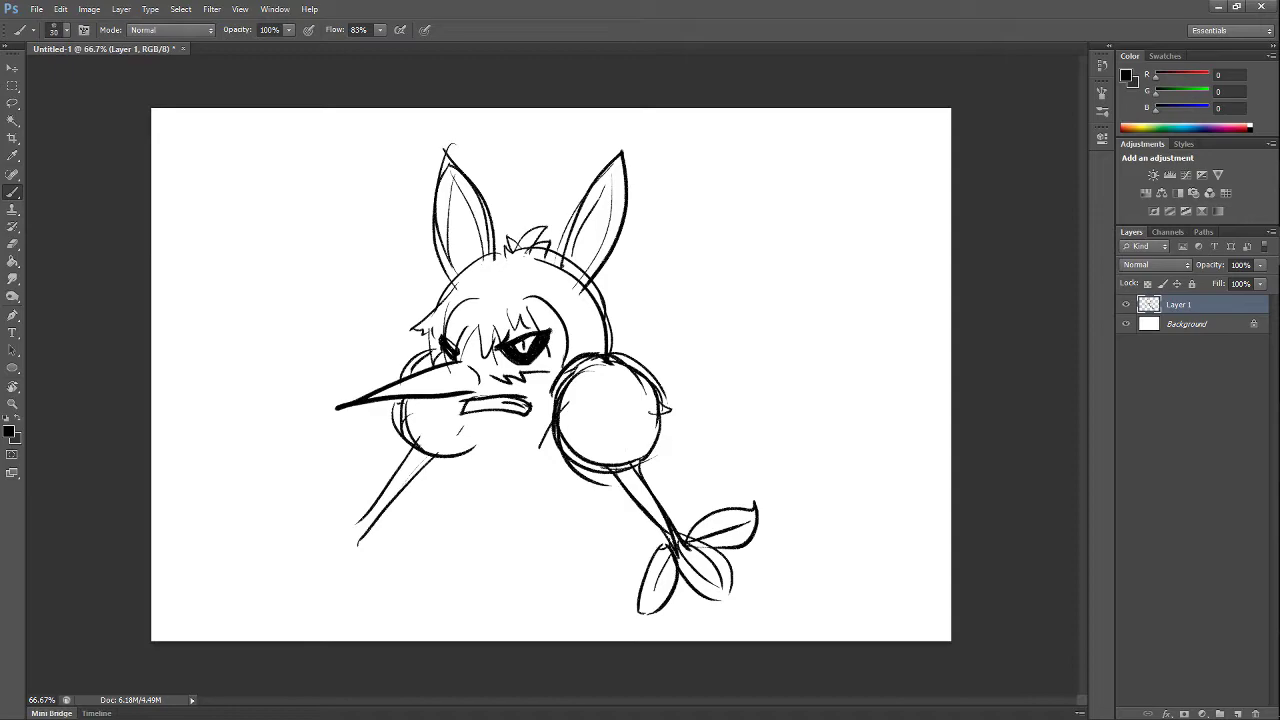
- Add centre veins to the two lower leaf fingers of the finished hand, erasing the rough strokes
{"action": "left_click_drag", "start_coordinate": [670, 554], "coordinate": [644, 604]}
{"action": "key", "text": "e"}
{"action": "mouse_move", "coordinate": [684, 556]}
{"action": "left_mouse_down"}
{"action": "mouse_move", "coordinate": [716, 586]}
{"action": "mouse_move", "coordinate": [690, 556]}
{"action": "left_mouse_up"}
{"action": "mouse_move", "coordinate": [694, 550]}
{"action": "left_mouse_down"}
{"action": "mouse_move", "coordinate": [722, 582]}
{"action": "mouse_move", "coordinate": [722, 596]}
{"action": "mouse_move", "coordinate": [706, 590]}
{"action": "left_mouse_up"}
{"action": "key", "text": "b"}
{"action": "key", "text": "ctrl+z"}
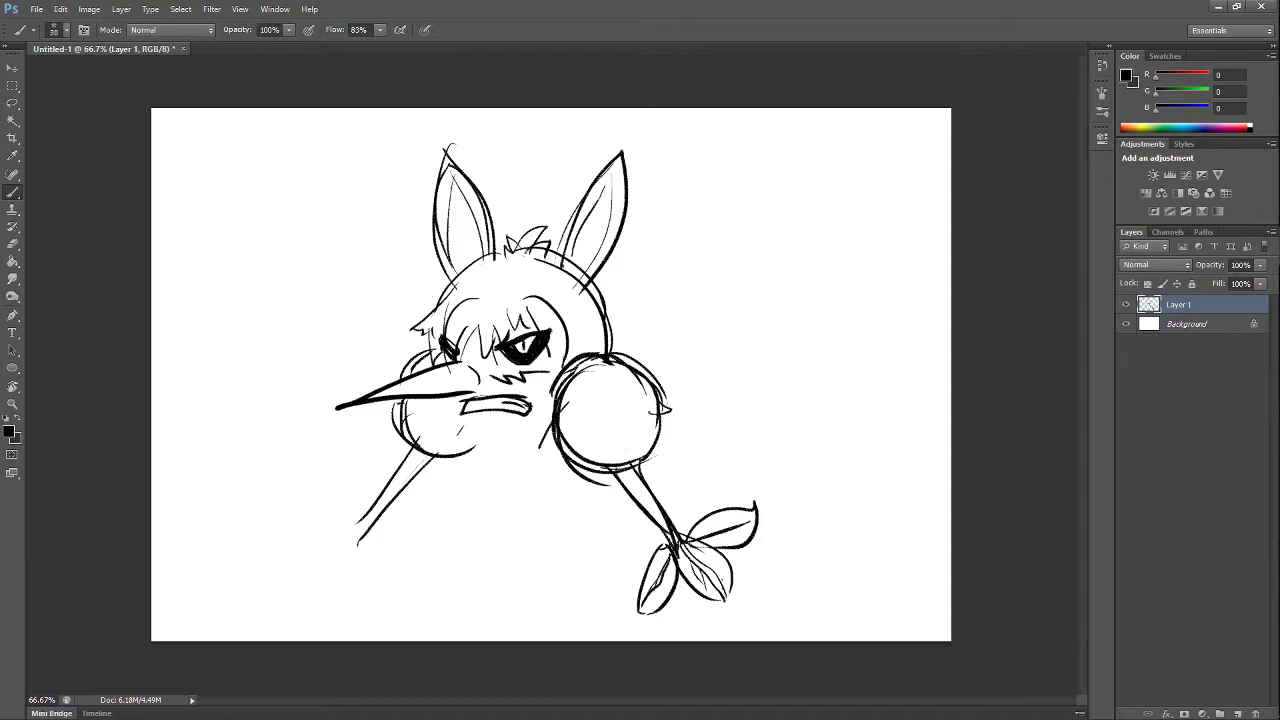
- Erase the excess vein strokes in the two lower leaf fingers and redraw the middle finger's vein more lightly
{"action": "key", "text": "e"}
{"action": "left_click_drag", "start_coordinate": [688, 552], "coordinate": [727, 601]}
{"action": "key", "text": "b"}
{"action": "key", "text": "ctrl+z"}
{"action": "key", "text": "e"}
{"action": "key", "text": "b"}
{"action": "key", "text": "ctrl+z"}
{"action": "key", "text": "ctrl+z"}
{"action": "key", "text": "e"}
{"action": "left_click_drag", "start_coordinate": [667, 562], "coordinate": [652, 590]}
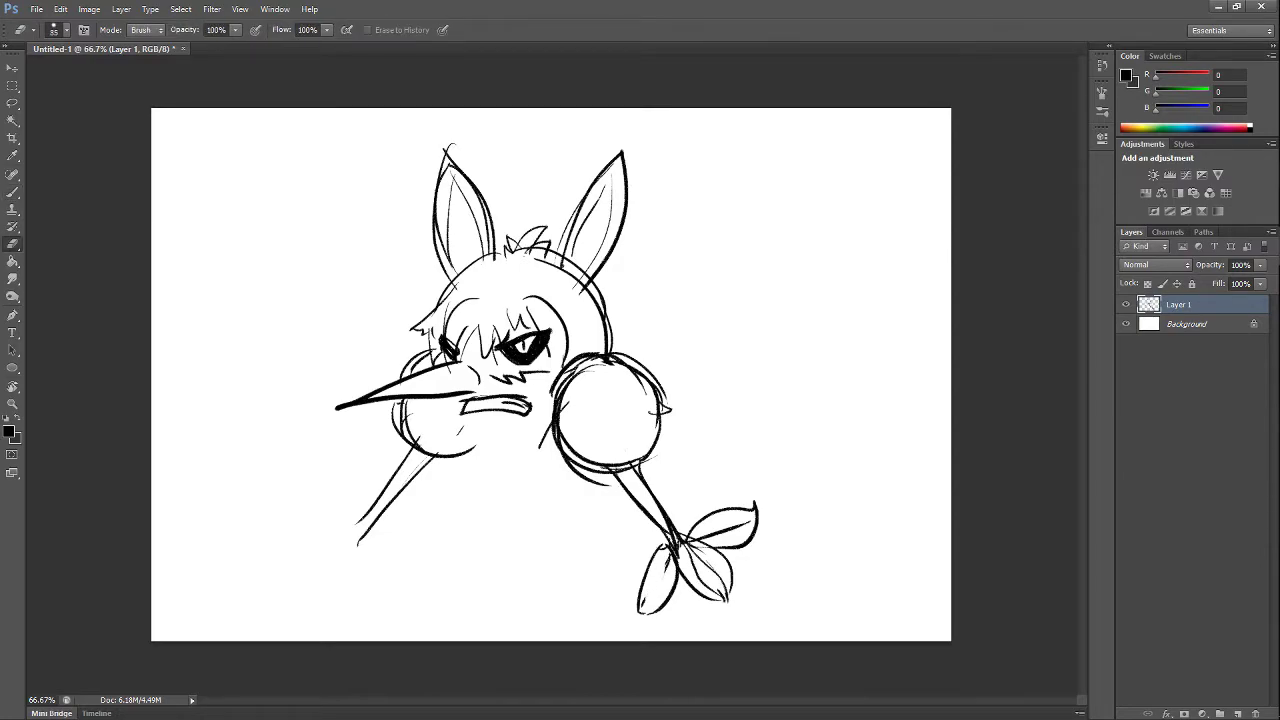
- Redraw the veins of the innermost and outermost leaf fingers on the hand of the rear arm
{"action": "key", "text": "b"}
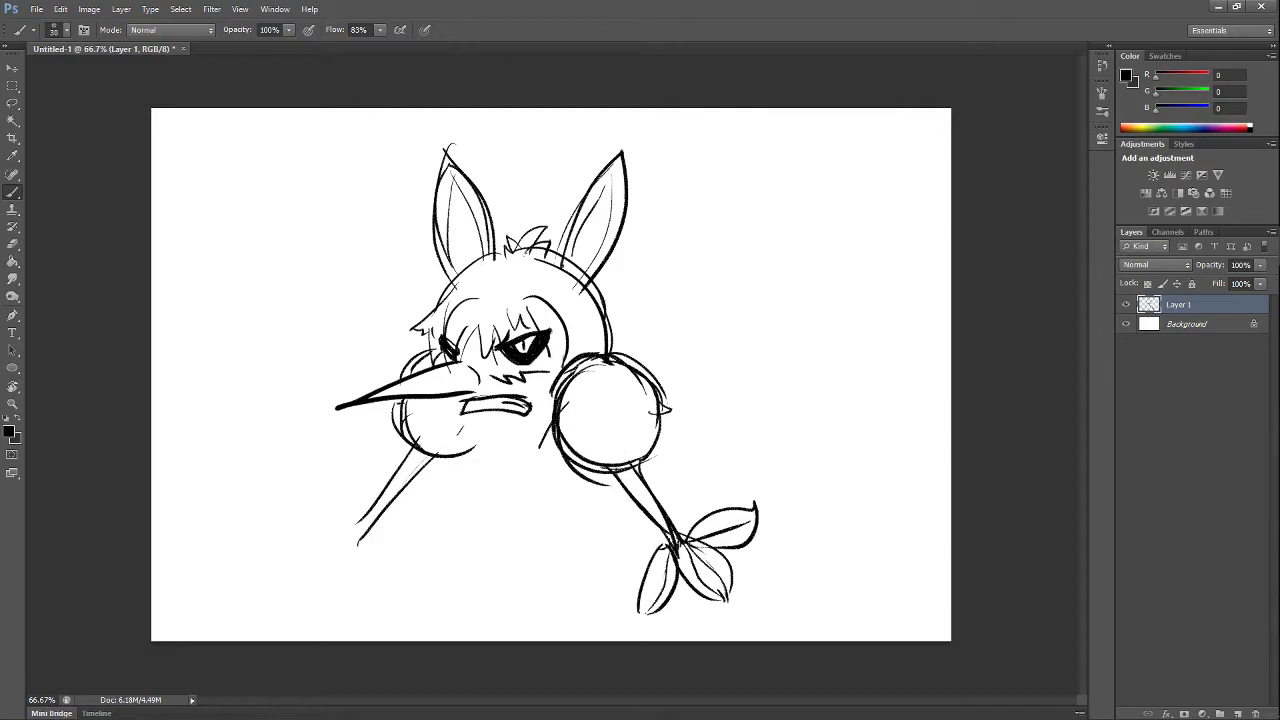
{"action": "left_click_drag", "start_coordinate": [664, 562], "coordinate": [648, 604]}
{"action": "key", "text": "e"}
{"action": "mouse_move", "coordinate": [738, 526]}
{"action": "left_mouse_down"}
{"action": "mouse_move", "coordinate": [696, 545]}
{"action": "mouse_move", "coordinate": [752, 530]}
{"action": "mouse_move", "coordinate": [698, 540]}
{"action": "mouse_move", "coordinate": [754, 514]}
{"action": "mouse_move", "coordinate": [726, 535]}
{"action": "left_mouse_up"}
{"action": "key", "text": "b"}
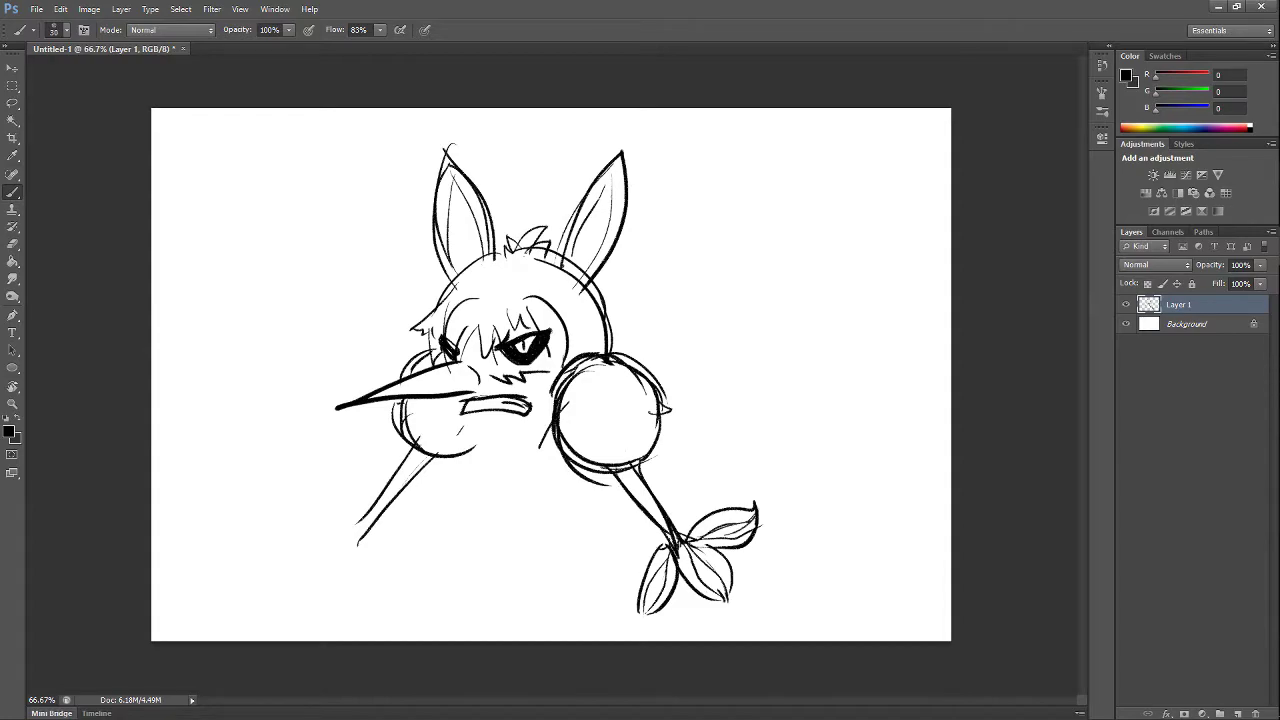
{"action": "key", "text": "ctrl+z"}
- Sketch three leaf-shaped fingers on the arm below the beak and add a curved contour line inside the large round shoulder
{"action": "mouse_move", "coordinate": [376, 518]}
{"action": "left_mouse_down"}
{"action": "mouse_move", "coordinate": [282, 560]}
{"action": "mouse_move", "coordinate": [342, 552]}
{"action": "left_mouse_up"}
{"action": "key", "text": "ctrl+z"}
{"action": "mouse_move", "coordinate": [350, 536]}
{"action": "left_mouse_down"}
{"action": "mouse_move", "coordinate": [285, 595]}
{"action": "mouse_move", "coordinate": [380, 612]}
{"action": "left_mouse_up"}
{"action": "left_click_drag", "start_coordinate": [572, 372], "coordinate": [612, 462]}
{"action": "key", "text": "ctrl+z"}
{"action": "left_click_drag", "start_coordinate": [614, 366], "coordinate": [641, 456]}
{"action": "key", "text": "ctrl+z"}
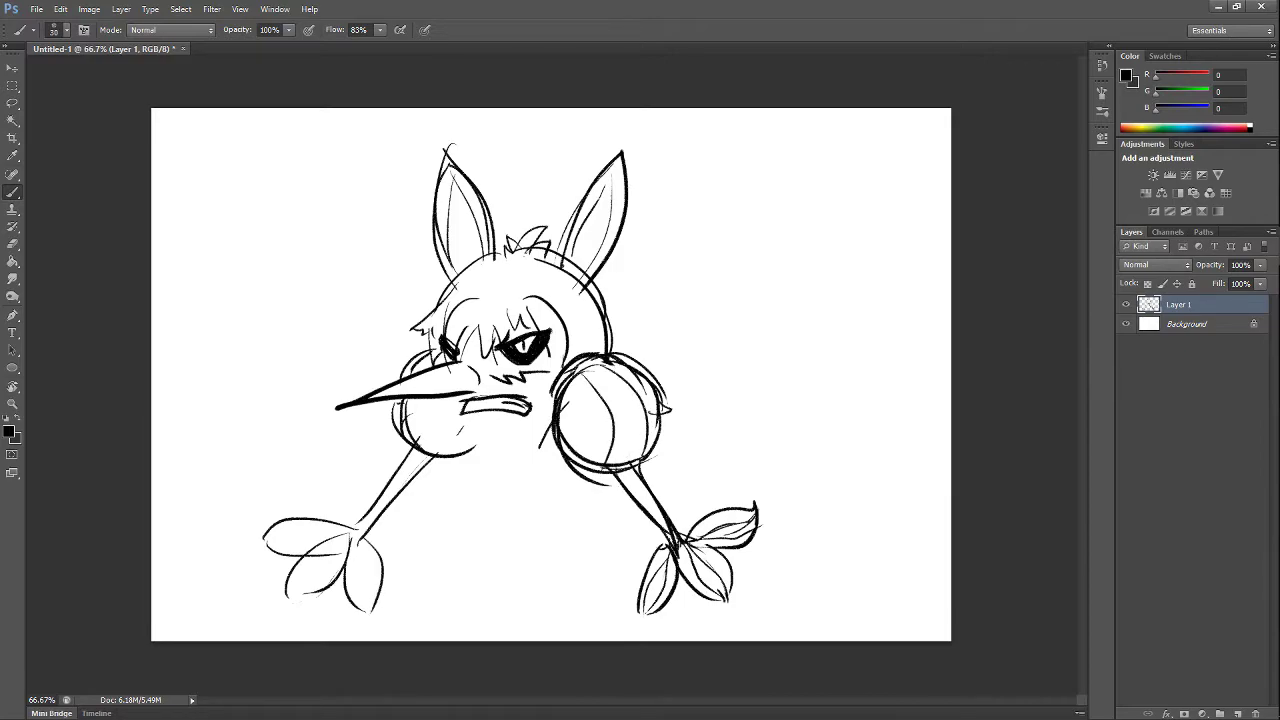
- Add centre veins and pointed tips to the leaf fingers of the hand below the beak
{"action": "key", "text": "ctrl+z"}
{"action": "mouse_move", "coordinate": [361, 541]}
{"action": "left_mouse_down"}
{"action": "mouse_move", "coordinate": [372, 618]}
{"action": "mouse_move", "coordinate": [287, 590]}
{"action": "left_mouse_up"}
{"action": "key", "text": "ctrl+z"}
{"action": "key", "text": "ctrl+z"}
{"action": "left_click_drag", "start_coordinate": [340, 532], "coordinate": [262, 541]}
{"action": "key", "text": "ctrl+z"}
{"action": "mouse_move", "coordinate": [356, 534]}
{"action": "left_mouse_down"}
{"action": "mouse_move", "coordinate": [248, 540]}
{"action": "mouse_move", "coordinate": [286, 555]}
{"action": "mouse_move", "coordinate": [346, 542]}
{"action": "mouse_move", "coordinate": [314, 589]}
{"action": "left_mouse_up"}
{"action": "key", "text": "ctrl+z"}
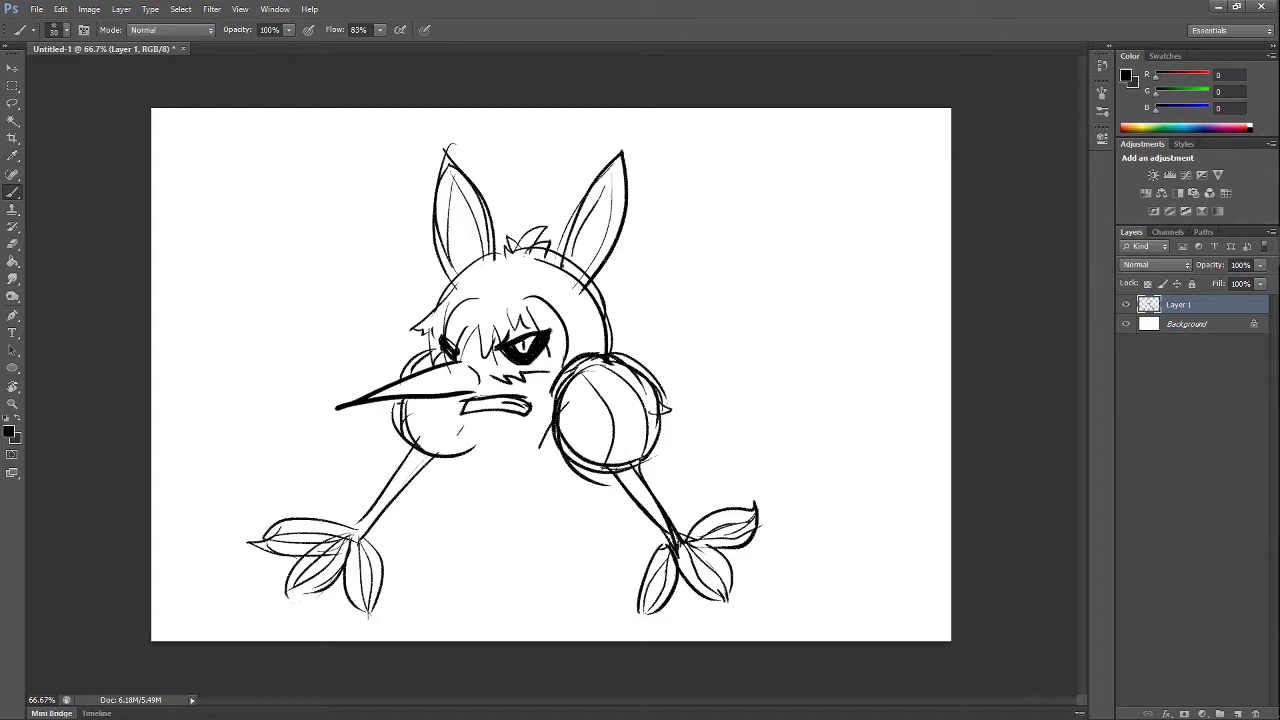
- Draw the front edge of the torso down from below the beak and erase the shoulder curve that crosses into the body
{"action": "left_click_drag", "start_coordinate": [441, 397], "coordinate": [431, 546]}
{"action": "key", "text": "ctrl+z"}
{"action": "left_click_drag", "start_coordinate": [440, 400], "coordinate": [438, 512]}
{"action": "key", "text": "ctrl+z"}
{"action": "key", "text": "e"}
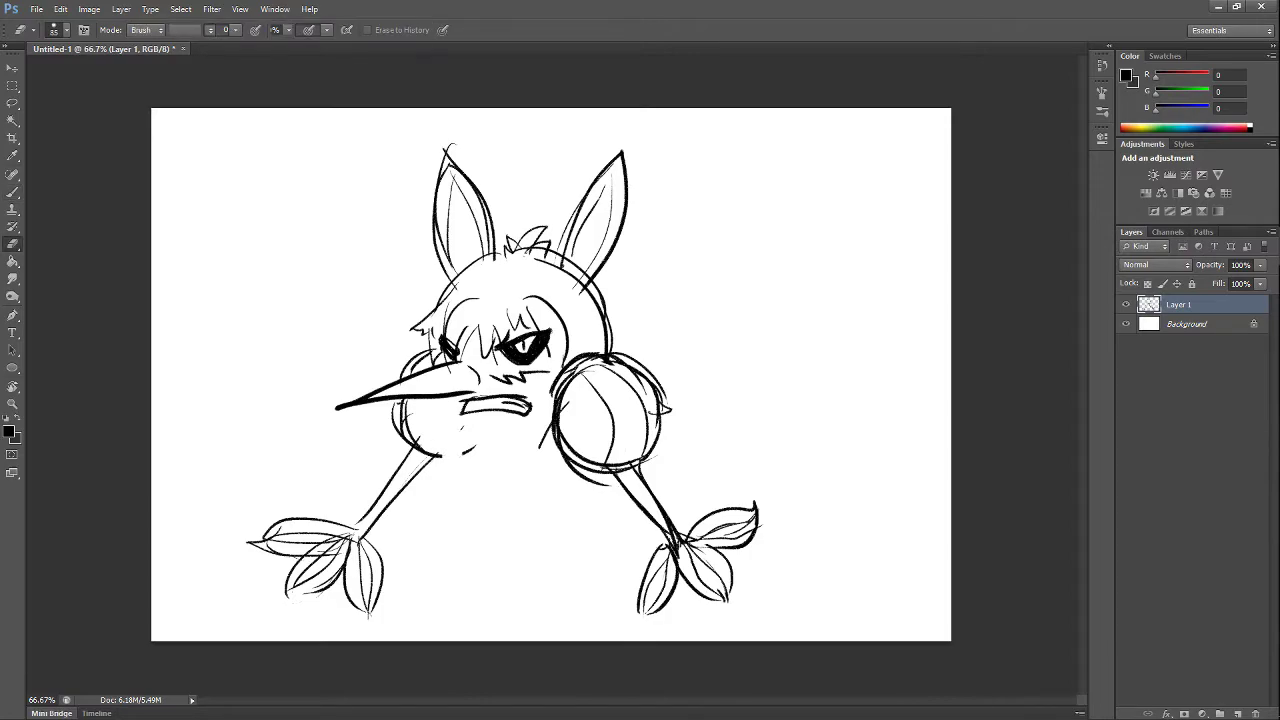
{"action": "key", "text": "b"}
{"action": "key", "text": "ctrl+z"}
{"action": "mouse_move", "coordinate": [436, 401]}
{"action": "left_mouse_down"}
{"action": "mouse_move", "coordinate": [443, 556]}
{"action": "mouse_move", "coordinate": [434, 438]}
{"action": "mouse_move", "coordinate": [432, 524]}
{"action": "left_mouse_up"}
{"action": "key", "text": "ctrl+z"}
{"action": "key", "text": "ctrl+z"}
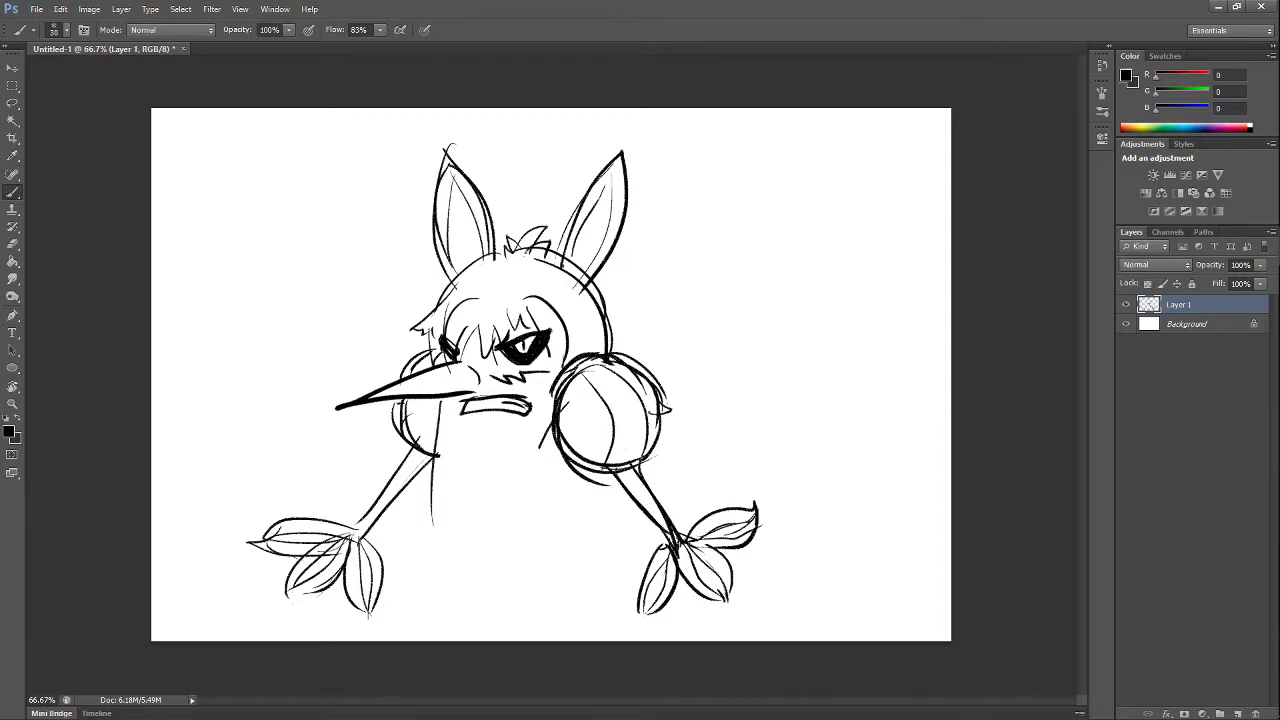
- Darken the front edge of the torso and extend it to the hip with short creases and a small curve
{"action": "mouse_move", "coordinate": [440, 408]}
{"action": "left_mouse_down"}
{"action": "mouse_move", "coordinate": [434, 535]}
{"action": "mouse_move", "coordinate": [446, 549]}
{"action": "left_mouse_up"}
{"action": "left_click_drag", "start_coordinate": [437, 545], "coordinate": [446, 563]}
{"action": "key", "text": "ctrl+z"}
{"action": "left_click_drag", "start_coordinate": [432, 498], "coordinate": [446, 568]}
{"action": "mouse_move", "coordinate": [447, 573]}
{"action": "left_mouse_down"}
{"action": "mouse_move", "coordinate": [461, 580]}
{"action": "mouse_move", "coordinate": [448, 582]}
{"action": "left_mouse_up"}
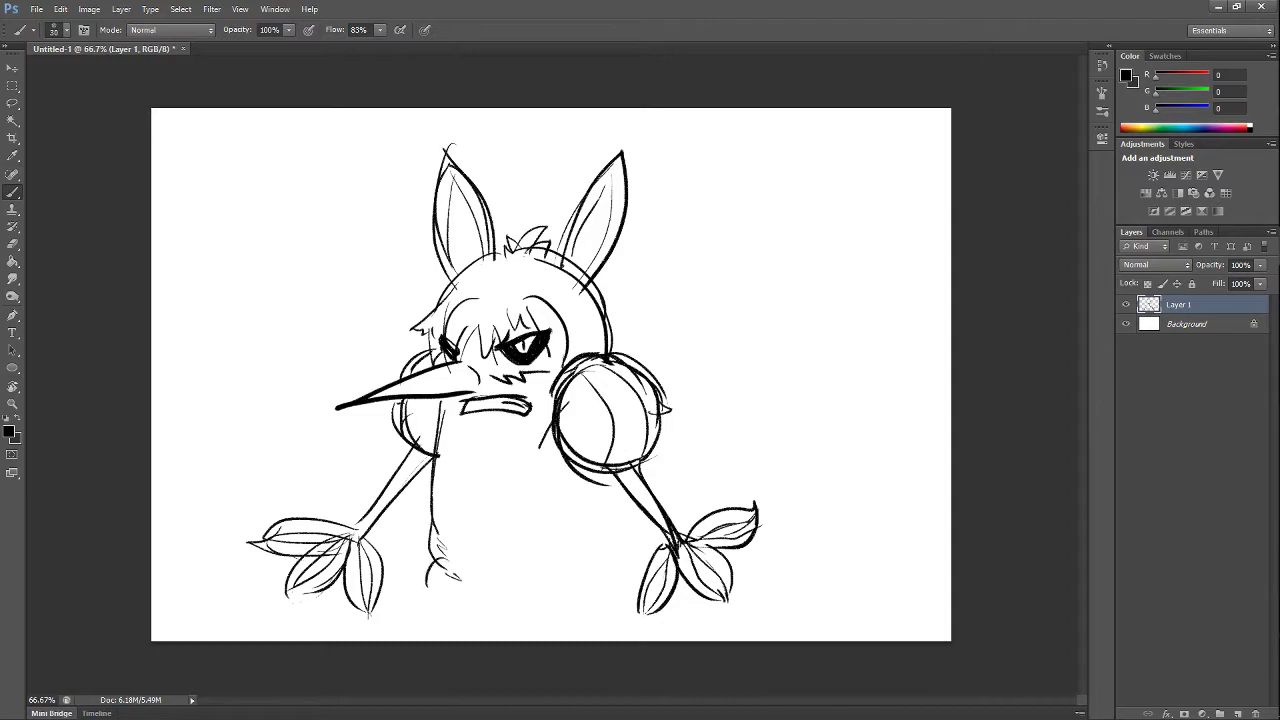
- Draw the back edge of the torso below the large shoulder and a curved inner thigh line beside it
{"action": "mouse_move", "coordinate": [586, 484]}
{"action": "left_mouse_down"}
{"action": "mouse_move", "coordinate": [588, 556]}
{"action": "mouse_move", "coordinate": [603, 562]}
{"action": "left_mouse_up"}
{"action": "key", "text": "ctrl+z"}
{"action": "key", "text": "ctrl+alt+z"}
{"action": "key", "text": "ctrl+alt+z"}
{"action": "left_click_drag", "start_coordinate": [610, 486], "coordinate": [616, 576]}
{"action": "mouse_move", "coordinate": [617, 470]}
{"action": "left_mouse_down"}
{"action": "mouse_move", "coordinate": [611, 586]}
{"action": "mouse_move", "coordinate": [570, 534]}
{"action": "left_mouse_up"}
- Sketch small curves and creases at the lower ends of both legs
{"action": "left_click_drag", "start_coordinate": [555, 605], "coordinate": [569, 596]}
{"action": "left_click_drag", "start_coordinate": [430, 530], "coordinate": [472, 582]}
{"action": "mouse_move", "coordinate": [448, 569]}
{"action": "left_mouse_down"}
{"action": "mouse_move", "coordinate": [434, 577]}
{"action": "mouse_move", "coordinate": [446, 583]}
{"action": "left_mouse_up"}
{"action": "left_click_drag", "start_coordinate": [484, 568], "coordinate": [478, 584]}
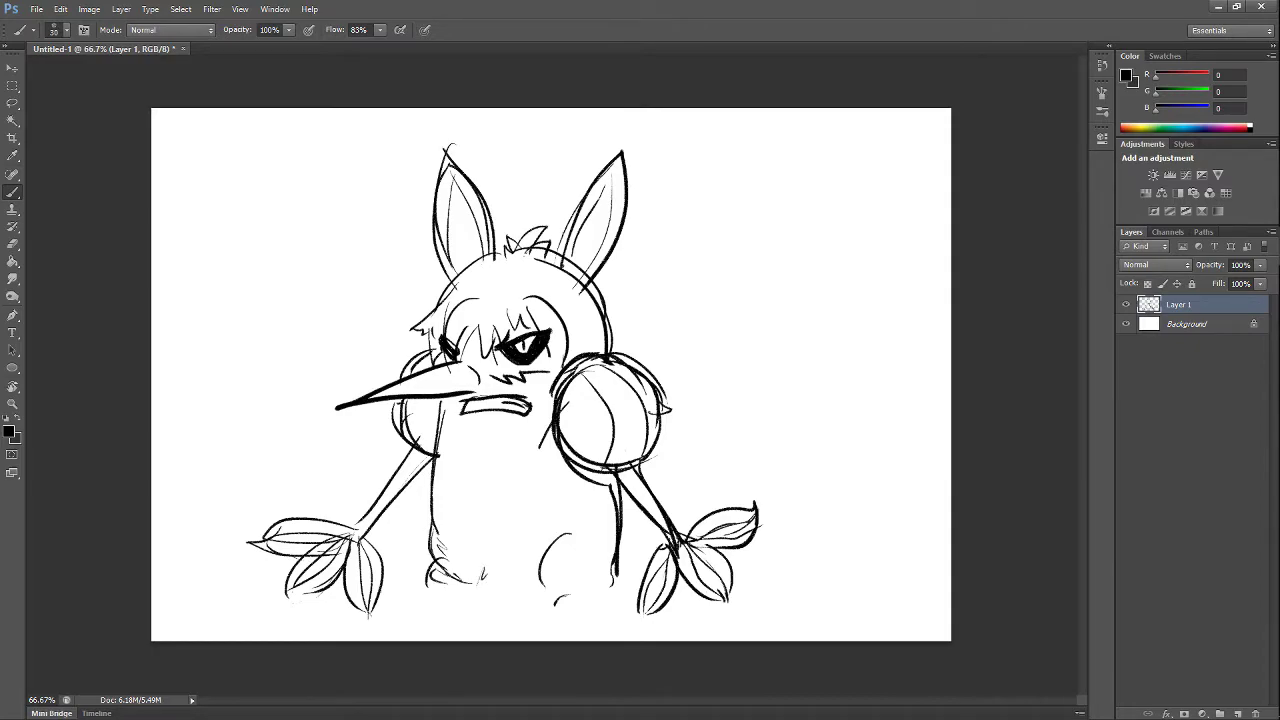
{"action": "mouse_move", "coordinate": [614, 575]}
{"action": "left_mouse_down"}
{"action": "mouse_move", "coordinate": [598, 587]}
{"action": "mouse_move", "coordinate": [613, 583]}
{"action": "left_mouse_up"}
{"action": "key", "text": "ctrl+z"}
- Strengthen the front and back torso edges and the inner thigh curve with additional strokes
{"action": "left_click_drag", "start_coordinate": [439, 399], "coordinate": [433, 447]}
{"action": "left_click_drag", "start_coordinate": [630, 497], "coordinate": [620, 559]}
{"action": "left_click_drag", "start_coordinate": [565, 540], "coordinate": [550, 596]}
{"action": "left_click_drag", "start_coordinate": [556, 590], "coordinate": [564, 606]}
{"action": "key", "text": "ctrl+z"}
- Move the whole drawing slightly up the canvas and sketch a blocky sandal with a peg under the rear leg
{"action": "left_click_drag", "start_coordinate": [606, 460], "coordinate": [604, 440], "text": "ctrl"}
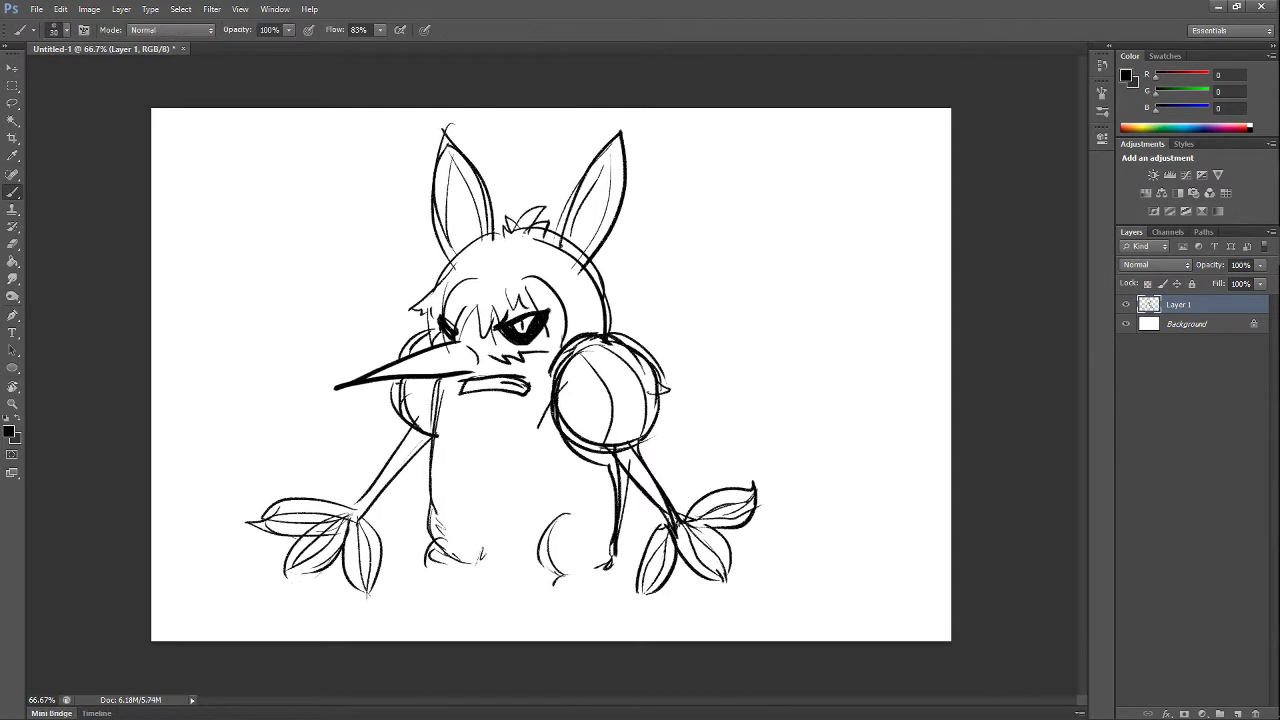
{"action": "mouse_move", "coordinate": [560, 575]}
{"action": "left_mouse_down"}
{"action": "mouse_move", "coordinate": [530, 606]}
{"action": "mouse_move", "coordinate": [614, 576]}
{"action": "mouse_move", "coordinate": [622, 596]}
{"action": "mouse_move", "coordinate": [594, 606]}
{"action": "left_mouse_up"}
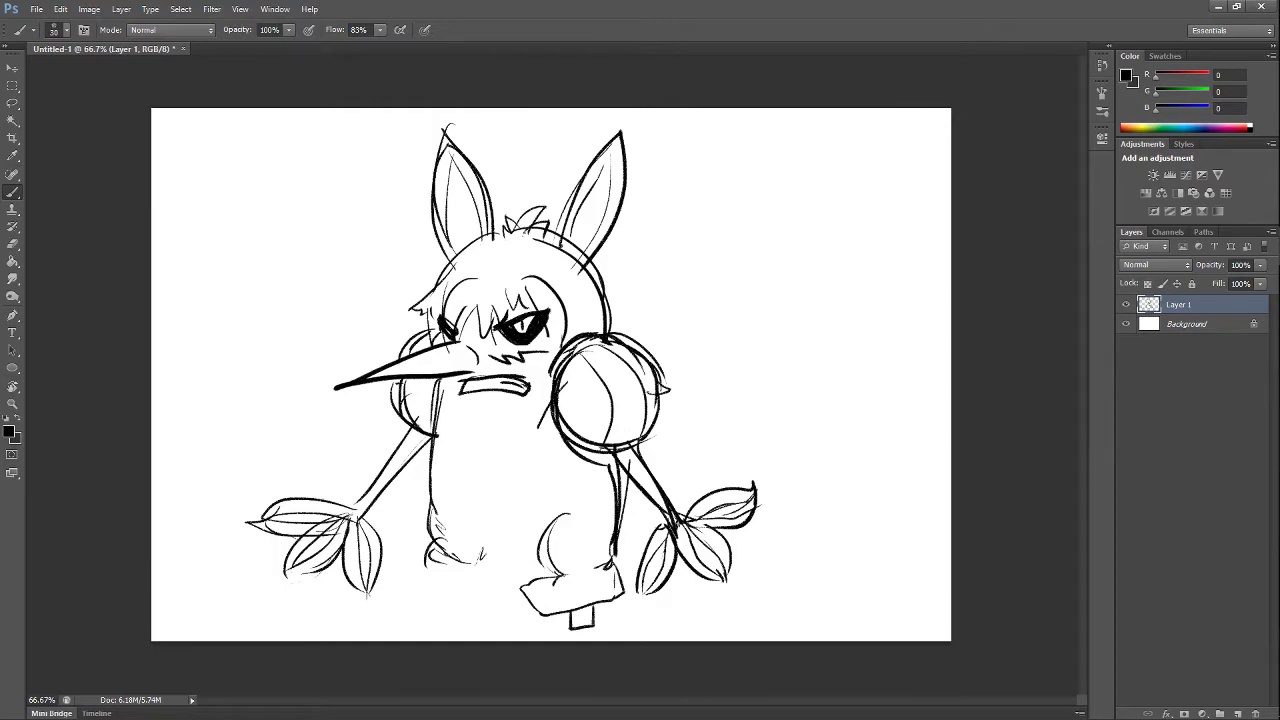
{"action": "left_click_drag", "start_coordinate": [414, 559], "coordinate": [464, 562]}
{"action": "mouse_move", "coordinate": [562, 574]}
{"action": "left_mouse_down"}
{"action": "mouse_move", "coordinate": [529, 596]}
{"action": "mouse_move", "coordinate": [540, 614]}
{"action": "left_mouse_up"}
{"action": "left_click_drag", "start_coordinate": [622, 588], "coordinate": [615, 559]}
- Sketch a matching blocky sandal with a peg under the front leg and join the two legs with a curved crotch line
{"action": "mouse_move", "coordinate": [446, 556]}
{"action": "left_mouse_down"}
{"action": "mouse_move", "coordinate": [412, 572]}
{"action": "mouse_move", "coordinate": [470, 604]}
{"action": "mouse_move", "coordinate": [501, 568]}
{"action": "mouse_move", "coordinate": [533, 580]}
{"action": "left_mouse_up"}
{"action": "left_click_drag", "start_coordinate": [431, 599], "coordinate": [431, 623]}
{"action": "key", "text": "ctrl+z"}
{"action": "mouse_move", "coordinate": [444, 598]}
{"action": "left_mouse_down"}
{"action": "mouse_move", "coordinate": [444, 616]}
{"action": "mouse_move", "coordinate": [474, 615]}
{"action": "left_mouse_up"}
{"action": "left_click_drag", "start_coordinate": [474, 592], "coordinate": [468, 626]}
{"action": "mouse_move", "coordinate": [432, 562]}
{"action": "left_mouse_down"}
{"action": "mouse_move", "coordinate": [420, 604]}
{"action": "mouse_move", "coordinate": [536, 573]}
{"action": "left_mouse_up"}
{"action": "left_click_drag", "start_coordinate": [502, 570], "coordinate": [551, 561]}
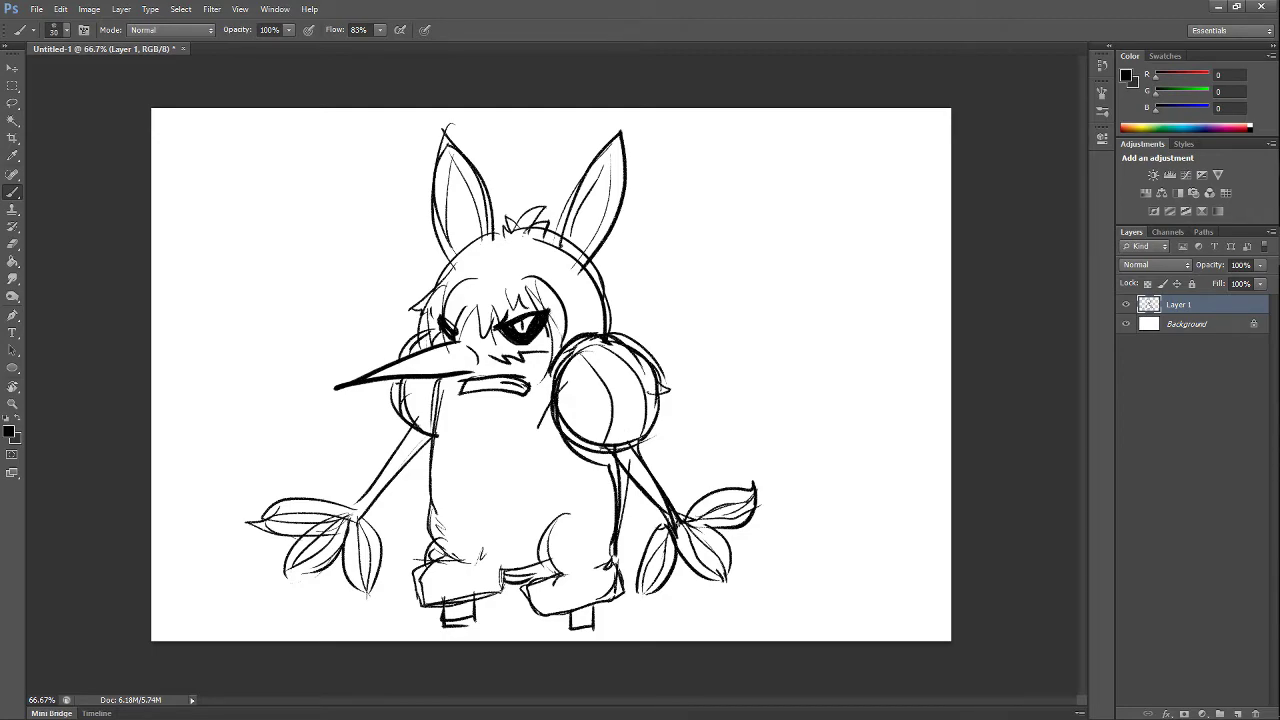
- Replace the back outline of the head with long strands running from behind the ear to the large shoulder
{"action": "left_click_drag", "start_coordinate": [601, 274], "coordinate": [628, 336]}
{"action": "key", "text": "ctrl+z"}
{"action": "key", "text": "ctrl+z"}
{"action": "key", "text": "e"}
{"action": "left_click_drag", "start_coordinate": [600, 272], "coordinate": [602, 326]}
{"action": "key", "text": "b"}
{"action": "left_click_drag", "start_coordinate": [592, 268], "coordinate": [626, 338]}
{"action": "key", "text": "ctrl+z"}
{"action": "key", "text": "ctrl+z"}
{"action": "left_click_drag", "start_coordinate": [590, 246], "coordinate": [630, 336]}
{"action": "left_click_drag", "start_coordinate": [580, 268], "coordinate": [598, 330]}
- Draw long flowing strands hanging behind the body, running down past both arms towards the ground
{"action": "mouse_move", "coordinate": [646, 446]}
{"action": "left_mouse_down"}
{"action": "mouse_move", "coordinate": [654, 498]}
{"action": "mouse_move", "coordinate": [678, 500]}
{"action": "left_mouse_up"}
{"action": "key", "text": "ctrl+z"}
{"action": "key", "text": "ctrl+z"}
{"action": "left_click_drag", "start_coordinate": [619, 289], "coordinate": [640, 344]}
{"action": "key", "text": "ctrl+z"}
{"action": "mouse_move", "coordinate": [658, 406]}
{"action": "left_mouse_down"}
{"action": "mouse_move", "coordinate": [690, 478]}
{"action": "mouse_move", "coordinate": [680, 516]}
{"action": "mouse_move", "coordinate": [622, 578]}
{"action": "left_mouse_up"}
{"action": "key", "text": "ctrl+z"}
{"action": "key", "text": "ctrl+z"}
{"action": "mouse_move", "coordinate": [622, 504]}
{"action": "left_mouse_down"}
{"action": "mouse_move", "coordinate": [618, 598]}
{"action": "mouse_move", "coordinate": [646, 592]}
{"action": "left_mouse_up"}
{"action": "left_click_drag", "start_coordinate": [650, 603], "coordinate": [662, 589]}
{"action": "mouse_move", "coordinate": [426, 446]}
{"action": "left_mouse_down"}
{"action": "mouse_move", "coordinate": [420, 540]}
{"action": "mouse_move", "coordinate": [398, 540]}
{"action": "left_mouse_up"}
{"action": "left_click_drag", "start_coordinate": [414, 536], "coordinate": [400, 568]}
- Sketch a jagged, wavy lower edge of the strands around and between the sandals, and reinforce the strand beside the front arm
{"action": "mouse_move", "coordinate": [400, 472]}
{"action": "left_mouse_down"}
{"action": "mouse_move", "coordinate": [372, 604]}
{"action": "mouse_move", "coordinate": [442, 621]}
{"action": "left_mouse_up"}
{"action": "key", "text": "ctrl+z"}
{"action": "mouse_move", "coordinate": [585, 610]}
{"action": "left_mouse_down"}
{"action": "mouse_move", "coordinate": [612, 630]}
{"action": "mouse_move", "coordinate": [602, 602]}
{"action": "mouse_move", "coordinate": [630, 638]}
{"action": "mouse_move", "coordinate": [642, 606]}
{"action": "left_mouse_up"}
{"action": "key", "text": "ctrl+z"}
{"action": "mouse_move", "coordinate": [648, 614]}
{"action": "left_mouse_down"}
{"action": "mouse_move", "coordinate": [666, 596]}
{"action": "mouse_move", "coordinate": [680, 620]}
{"action": "left_mouse_up"}
{"action": "left_click_drag", "start_coordinate": [648, 618], "coordinate": [676, 632]}
{"action": "mouse_move", "coordinate": [476, 610]}
{"action": "left_mouse_down"}
{"action": "mouse_move", "coordinate": [502, 622]}
{"action": "mouse_move", "coordinate": [548, 614]}
{"action": "left_mouse_up"}
{"action": "key", "text": "ctrl+z"}
{"action": "key", "text": "ctrl+z"}
{"action": "left_click_drag", "start_coordinate": [418, 452], "coordinate": [402, 574]}
{"action": "left_click_drag", "start_coordinate": [370, 606], "coordinate": [430, 602]}
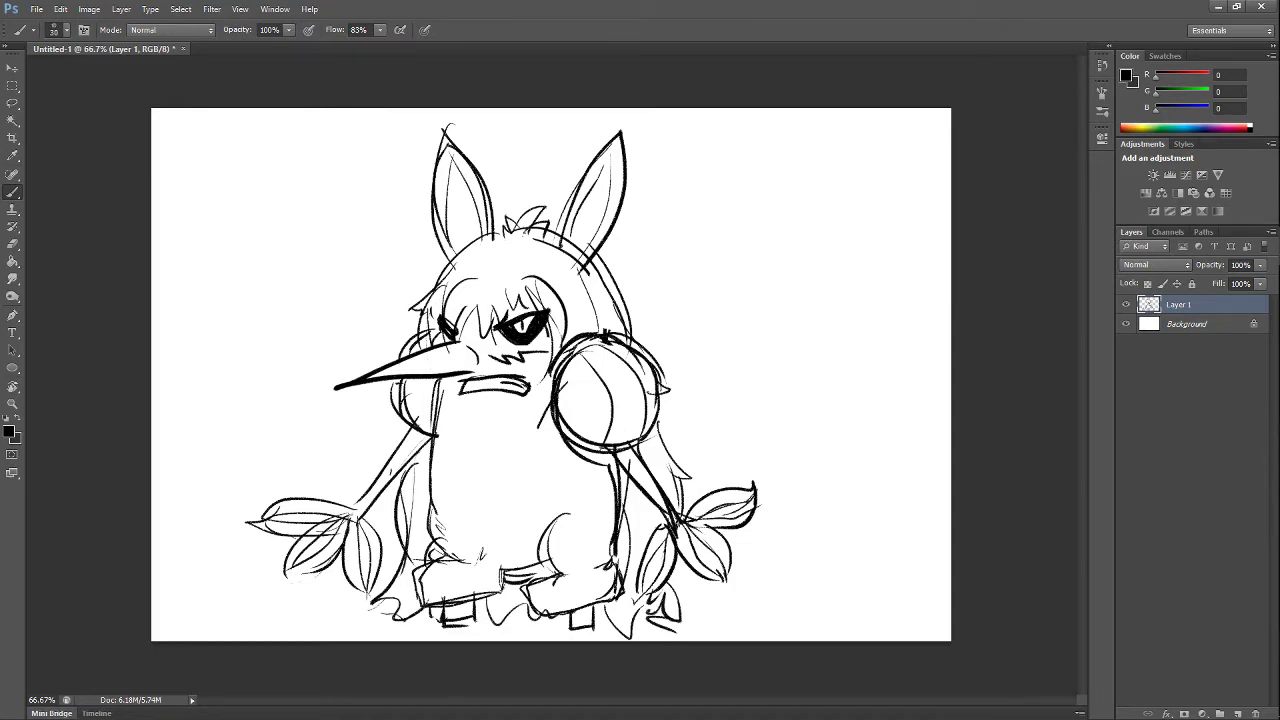
- Add a strand line between the body and the arm with the smaller shoulder, and curl its lower end beside the sandal
{"action": "left_click_drag", "start_coordinate": [412, 410], "coordinate": [392, 534]}
{"action": "key", "text": "ctrl+z"}
{"action": "left_click_drag", "start_coordinate": [396, 462], "coordinate": [388, 554]}
{"action": "mouse_move", "coordinate": [386, 580]}
{"action": "left_mouse_down"}
{"action": "mouse_move", "coordinate": [378, 596]}
{"action": "mouse_move", "coordinate": [402, 613]}
{"action": "left_mouse_up"}
{"action": "key", "text": "e"}
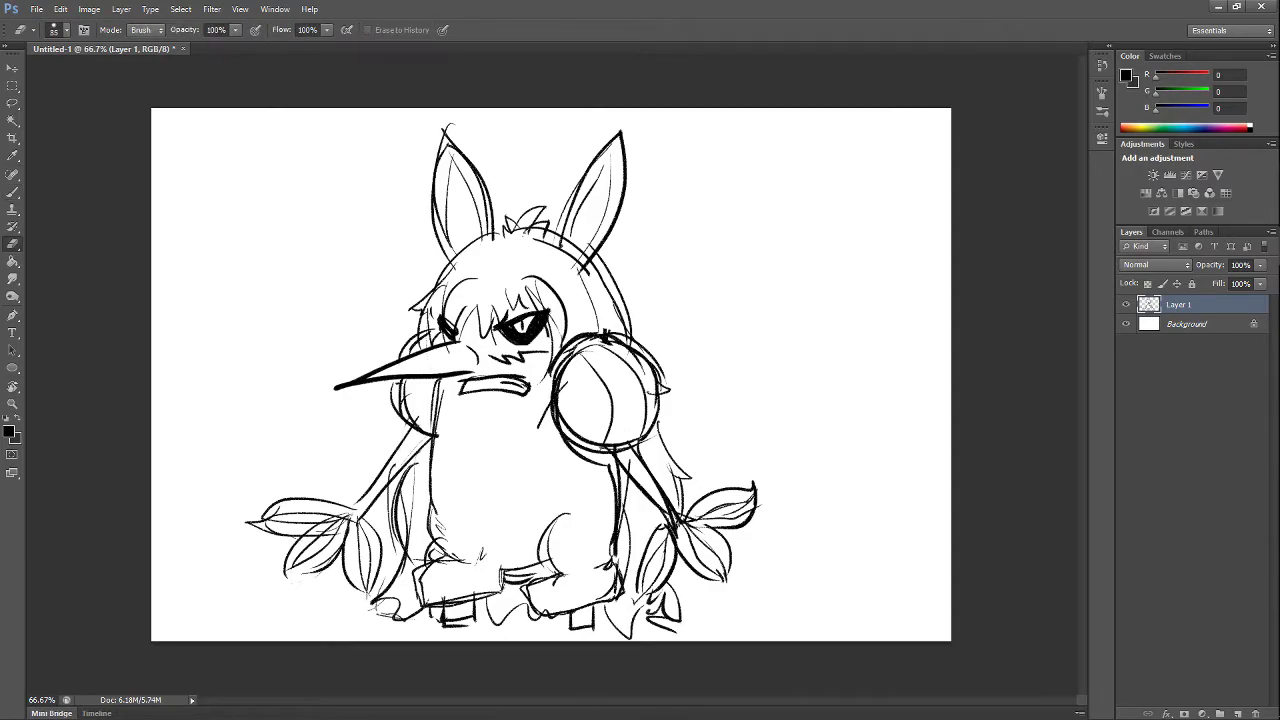
{"action": "key", "text": "b"}
{"action": "key", "text": "e"}
{"action": "key", "text": "b"}
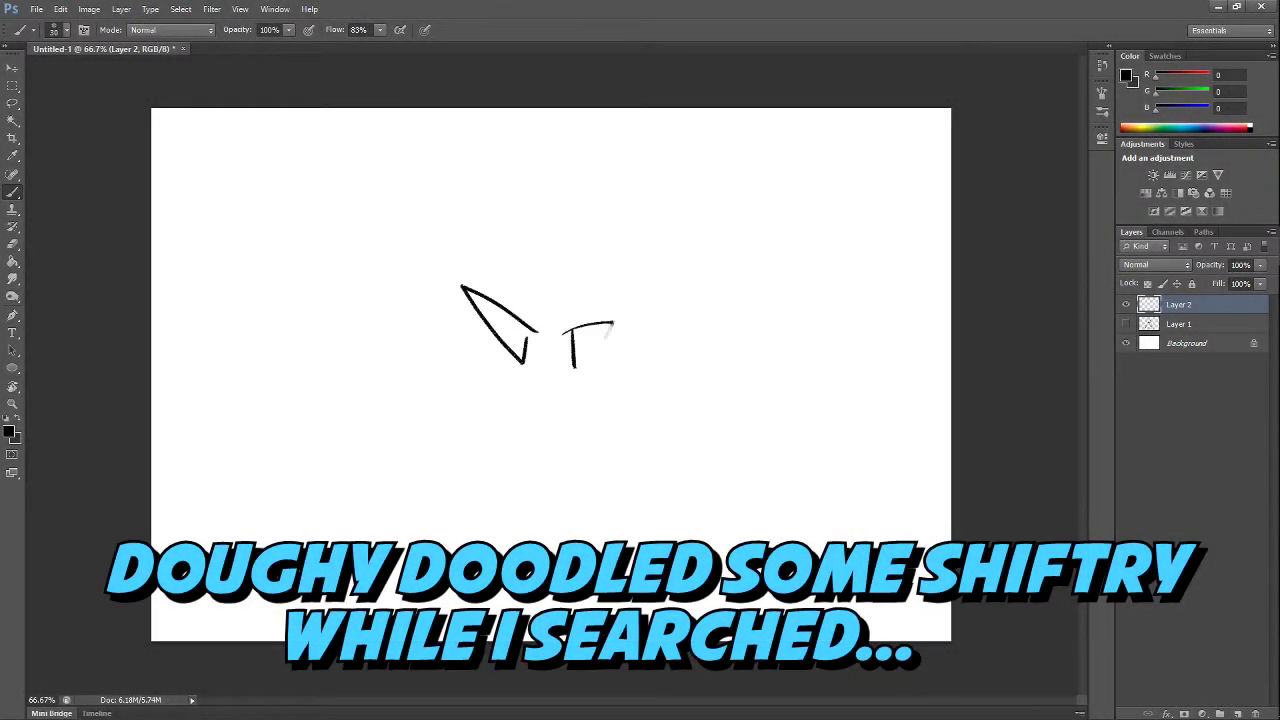
- On Layer 2, doodle a face's second slanted eye, a zigzag whisker tuft and a small tooth under the pointed beak
{"action": "left_click_drag", "start_coordinate": [606, 336], "coordinate": [581, 371]}
{"action": "mouse_move", "coordinate": [550, 375]}
{"action": "left_mouse_down"}
{"action": "mouse_move", "coordinate": [542, 390]}
{"action": "mouse_move", "coordinate": [430, 370]}
{"action": "left_mouse_up"}
{"action": "left_click_drag", "start_coordinate": [585, 369], "coordinate": [618, 383]}
{"action": "key", "text": "ctrl+alt+z"}
{"action": "key", "text": "ctrl+alt+z"}
{"action": "left_click_drag", "start_coordinate": [540, 380], "coordinate": [406, 375]}
{"action": "left_click_drag", "start_coordinate": [565, 395], "coordinate": [595, 405]}
- Hatch dark shading into both slanted eyes and add two short brow creases between them
{"action": "left_click_drag", "start_coordinate": [504, 314], "coordinate": [495, 329]}
{"action": "left_click_drag", "start_coordinate": [516, 324], "coordinate": [506, 341]}
{"action": "left_click_drag", "start_coordinate": [584, 330], "coordinate": [582, 354]}
{"action": "left_click_drag", "start_coordinate": [602, 326], "coordinate": [598, 349]}
{"action": "left_click_drag", "start_coordinate": [520, 325], "coordinate": [510, 352]}
{"action": "left_click_drag", "start_coordinate": [500, 308], "coordinate": [480, 326]}
{"action": "left_click_drag", "start_coordinate": [576, 332], "coordinate": [580, 360]}
{"action": "left_click_drag", "start_coordinate": [608, 323], "coordinate": [603, 346]}
{"action": "left_click_drag", "start_coordinate": [542, 305], "coordinate": [543, 332]}
{"action": "left_click_drag", "start_coordinate": [567, 303], "coordinate": [560, 334]}
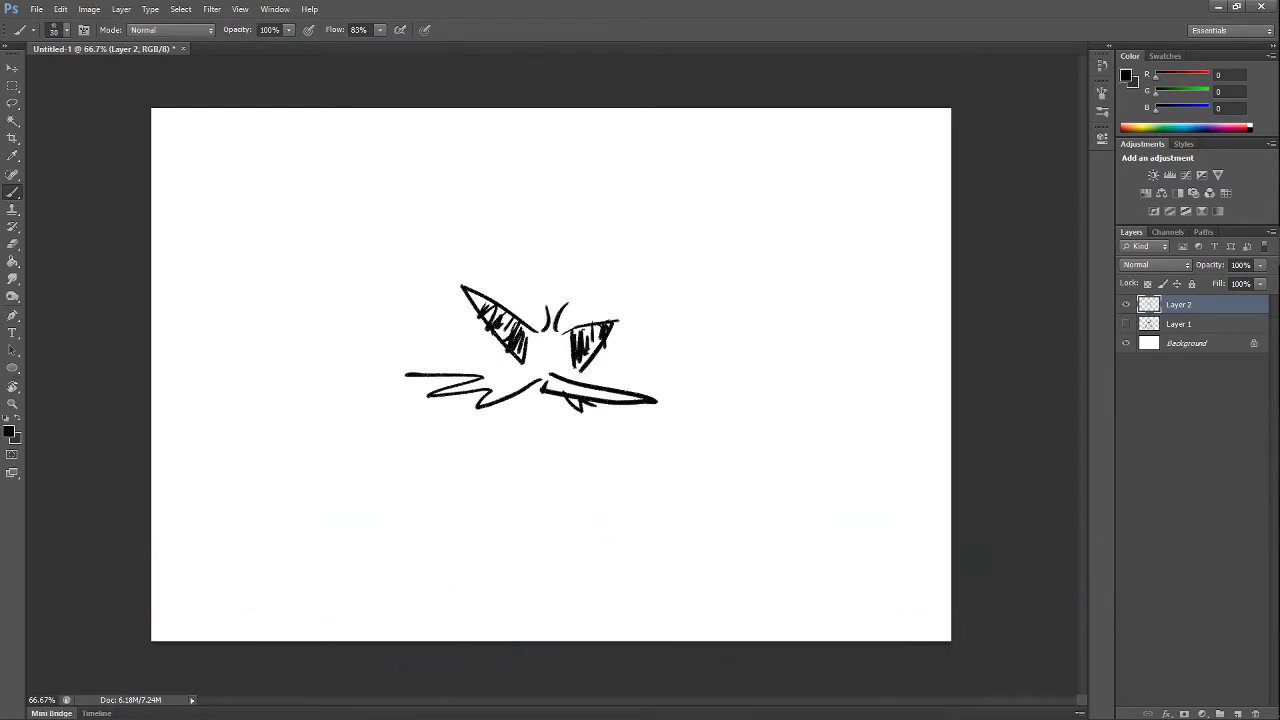
- Undo all strokes of the face doodle on Layer 2
{"action": "key", "text": "ctrl+alt+z"}
{"action": "key", "text": "ctrl+alt+z"}
{"action": "key", "text": "ctrl+alt+z"}
{"action": "key", "text": "ctrl+alt+z"}
{"action": "key", "text": "ctrl+alt+z"}
{"action": "key", "text": "ctrl+alt+z"}
{"action": "key", "text": "ctrl+alt+z"}
{"action": "key", "text": "ctrl+alt+z"}
{"action": "key", "text": "ctrl+alt+z"}
{"action": "key", "text": "ctrl+alt+z"}
{"action": "key", "text": "ctrl+alt+z"}
{"action": "key", "text": "ctrl+alt+z"}
{"action": "key", "text": "ctrl+alt+z"}
{"action": "key", "text": "ctrl+alt+z"}
{"action": "key", "text": "ctrl+alt+z"}
{"action": "key", "text": "ctrl+alt+z"}
{"action": "key", "text": "ctrl+alt+z"}
{"action": "key", "text": "ctrl+alt+z"}
{"action": "key", "text": "ctrl+alt+z"}
{"action": "key", "text": "ctrl+alt+z"}
- Doodle a profile head with two tall ears, a jagged flowing mane and a long pointed nose
{"action": "left_click_drag", "start_coordinate": [512, 256], "coordinate": [515, 302]}
{"action": "left_click_drag", "start_coordinate": [575, 282], "coordinate": [598, 293]}
{"action": "left_click_drag", "start_coordinate": [512, 276], "coordinate": [619, 305]}
{"action": "mouse_move", "coordinate": [476, 291]}
{"action": "left_mouse_down"}
{"action": "mouse_move", "coordinate": [209, 400]}
{"action": "mouse_move", "coordinate": [368, 522]}
{"action": "left_mouse_up"}
{"action": "mouse_move", "coordinate": [594, 370]}
{"action": "left_mouse_down"}
{"action": "mouse_move", "coordinate": [696, 380]}
{"action": "mouse_move", "coordinate": [682, 383]}
{"action": "left_mouse_up"}
- Draw the profile's angry eyes, the jaw and tuft strokes under the nose, and a shoulder ball with curved stripes
{"action": "mouse_move", "coordinate": [538, 340]}
{"action": "left_mouse_down"}
{"action": "mouse_move", "coordinate": [556, 374]}
{"action": "mouse_move", "coordinate": [583, 371]}
{"action": "left_mouse_up"}
{"action": "left_click_drag", "start_coordinate": [539, 346], "coordinate": [582, 375]}
{"action": "mouse_move", "coordinate": [606, 368]}
{"action": "left_mouse_down"}
{"action": "mouse_move", "coordinate": [640, 346]}
{"action": "mouse_move", "coordinate": [630, 370]}
{"action": "left_mouse_up"}
{"action": "key", "text": "ctrl+alt+z"}
{"action": "mouse_move", "coordinate": [581, 389]}
{"action": "left_mouse_down"}
{"action": "mouse_move", "coordinate": [482, 390]}
{"action": "mouse_move", "coordinate": [625, 392]}
{"action": "mouse_move", "coordinate": [494, 404]}
{"action": "left_mouse_up"}
{"action": "key", "text": "ctrl+alt+z"}
{"action": "key", "text": "ctrl+alt+z"}
{"action": "key", "text": "ctrl+alt+z"}
{"action": "mouse_move", "coordinate": [590, 384]}
{"action": "left_mouse_down"}
{"action": "mouse_move", "coordinate": [543, 413]}
{"action": "mouse_move", "coordinate": [499, 405]}
{"action": "left_mouse_up"}
{"action": "left_click_drag", "start_coordinate": [608, 391], "coordinate": [631, 389]}
{"action": "mouse_move", "coordinate": [495, 355]}
{"action": "left_mouse_down"}
{"action": "mouse_move", "coordinate": [466, 411]}
{"action": "mouse_move", "coordinate": [505, 418]}
{"action": "left_mouse_up"}
{"action": "left_click_drag", "start_coordinate": [472, 372], "coordinate": [494, 426]}
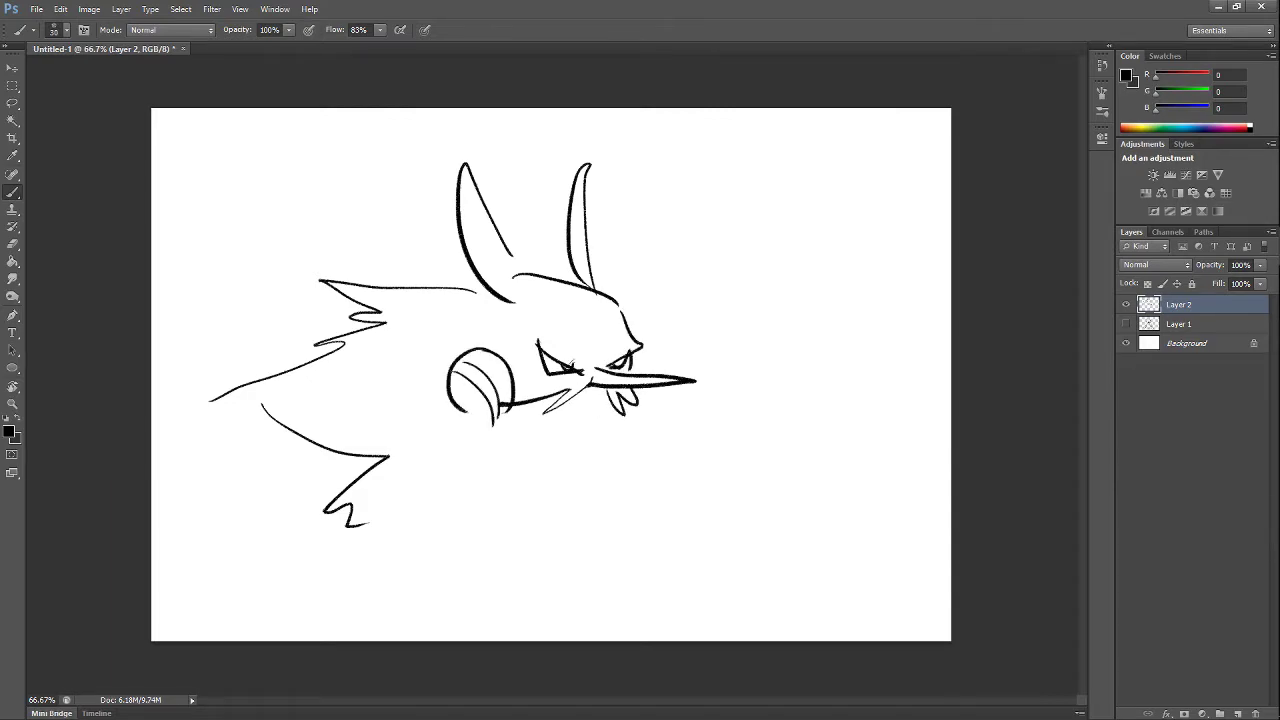
- Add rough body strokes below the profile head and try inner lines on the ears
{"action": "left_click_drag", "start_coordinate": [626, 412], "coordinate": [520, 522]}
{"action": "mouse_move", "coordinate": [518, 460]}
{"action": "left_mouse_down"}
{"action": "mouse_move", "coordinate": [498, 530]}
{"action": "mouse_move", "coordinate": [520, 562]}
{"action": "left_mouse_up"}
{"action": "mouse_move", "coordinate": [528, 544]}
{"action": "left_mouse_down"}
{"action": "mouse_move", "coordinate": [546, 550]}
{"action": "mouse_move", "coordinate": [523, 529]}
{"action": "left_mouse_up"}
{"action": "mouse_move", "coordinate": [564, 418]}
{"action": "left_mouse_down"}
{"action": "mouse_move", "coordinate": [568, 438]}
{"action": "mouse_move", "coordinate": [568, 420]}
{"action": "mouse_move", "coordinate": [604, 399]}
{"action": "left_mouse_up"}
{"action": "key", "text": "ctrl+alt+z"}
{"action": "mouse_move", "coordinate": [486, 236]}
{"action": "left_mouse_down"}
{"action": "mouse_move", "coordinate": [520, 306]}
{"action": "mouse_move", "coordinate": [504, 280]}
{"action": "left_mouse_up"}
{"action": "left_click_drag", "start_coordinate": [588, 236], "coordinate": [588, 294]}
{"action": "left_click_drag", "start_coordinate": [534, 294], "coordinate": [504, 310]}
{"action": "key", "text": "ctrl+alt+z"}
- Clear the whole profile doodle from Layer 2 and deselect
{"action": "key", "text": "ctrl+a"}
{"action": "key", "text": "Delete"}
{"action": "key", "text": "ctrl+d"}
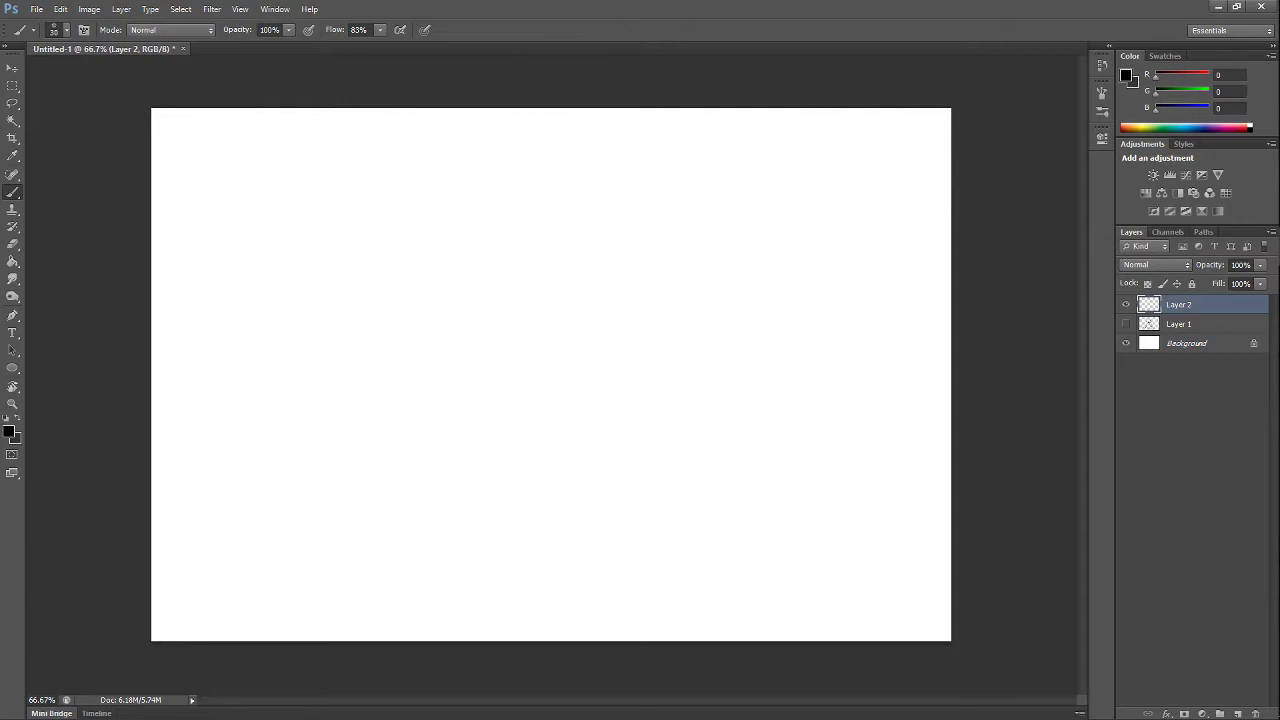
- Doodle a wide oval body with two jagged wing shapes on top and extra curves across it
{"action": "mouse_move", "coordinate": [350, 339]}
{"action": "left_mouse_down"}
{"action": "mouse_move", "coordinate": [284, 370]}
{"action": "mouse_move", "coordinate": [324, 446]}
{"action": "mouse_move", "coordinate": [451, 374]}
{"action": "mouse_move", "coordinate": [320, 308]}
{"action": "mouse_move", "coordinate": [372, 264]}
{"action": "mouse_move", "coordinate": [330, 318]}
{"action": "mouse_move", "coordinate": [446, 288]}
{"action": "mouse_move", "coordinate": [386, 326]}
{"action": "left_mouse_up"}
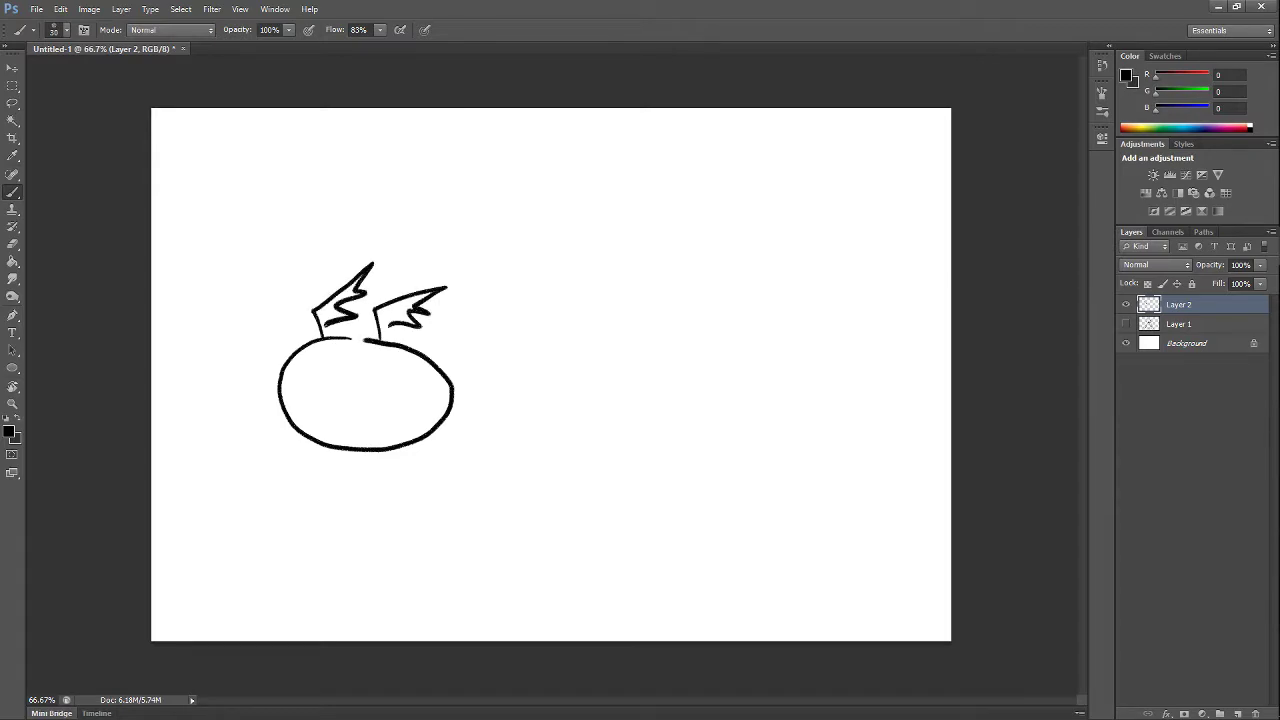
{"action": "mouse_move", "coordinate": [280, 386]}
{"action": "left_mouse_down"}
{"action": "mouse_move", "coordinate": [302, 372]}
{"action": "mouse_move", "coordinate": [422, 428]}
{"action": "mouse_move", "coordinate": [312, 392]}
{"action": "mouse_move", "coordinate": [307, 370]}
{"action": "mouse_move", "coordinate": [349, 379]}
{"action": "left_mouse_up"}
{"action": "mouse_move", "coordinate": [310, 441]}
{"action": "left_mouse_down"}
{"action": "mouse_move", "coordinate": [374, 457]}
{"action": "mouse_move", "coordinate": [462, 426]}
{"action": "left_mouse_up"}
{"action": "left_click_drag", "start_coordinate": [452, 374], "coordinate": [456, 393]}
- Undo the winged oval doodle until Layer 2 is blank
{"action": "key", "text": "ctrl+alt+z"}
{"action": "key", "text": "ctrl+alt+z"}
{"action": "key", "text": "ctrl+alt+z"}
{"action": "key", "text": "ctrl+alt+z"}
{"action": "key", "text": "ctrl+alt+z"}
{"action": "key", "text": "ctrl+alt+z"}
{"action": "key", "text": "ctrl+alt+z"}
{"action": "key", "text": "ctrl+alt+z"}
{"action": "key", "text": "ctrl+alt+z"}
{"action": "key", "text": "ctrl+alt+z"}
{"action": "key", "text": "ctrl+alt+z"}
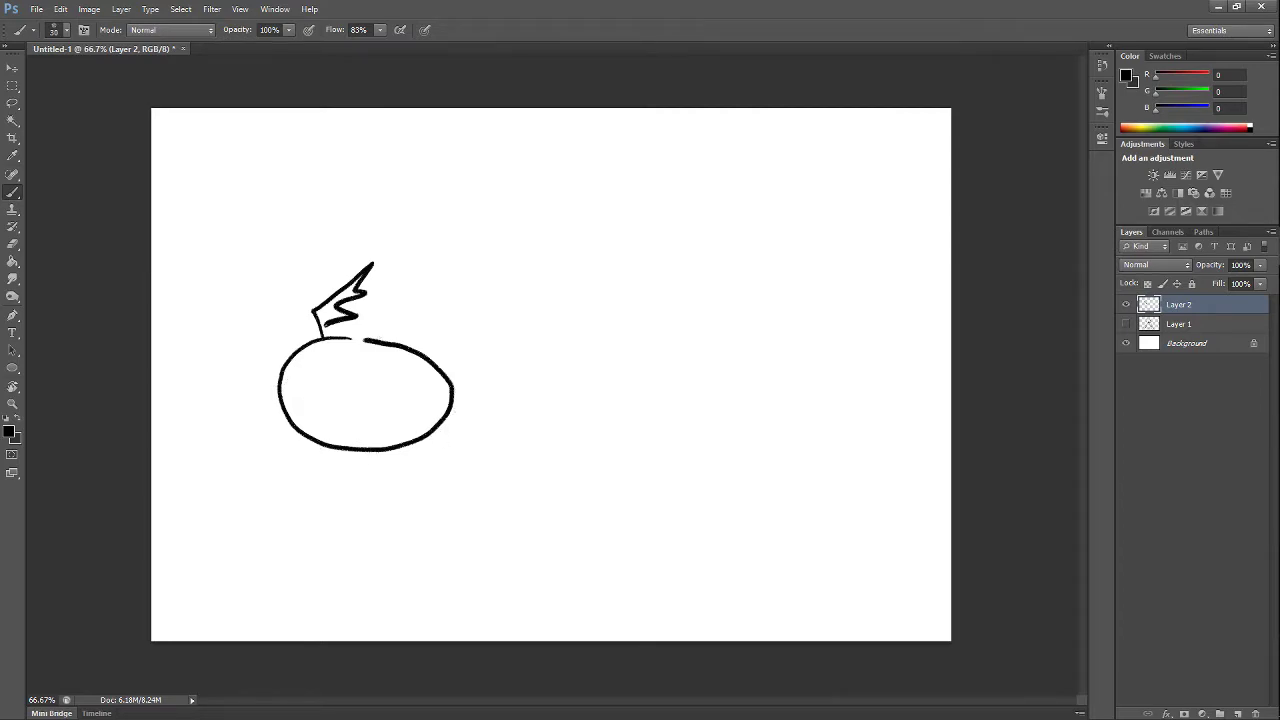
{"action": "key", "text": "ctrl+alt+z"}
{"action": "key", "text": "ctrl+alt+z"}
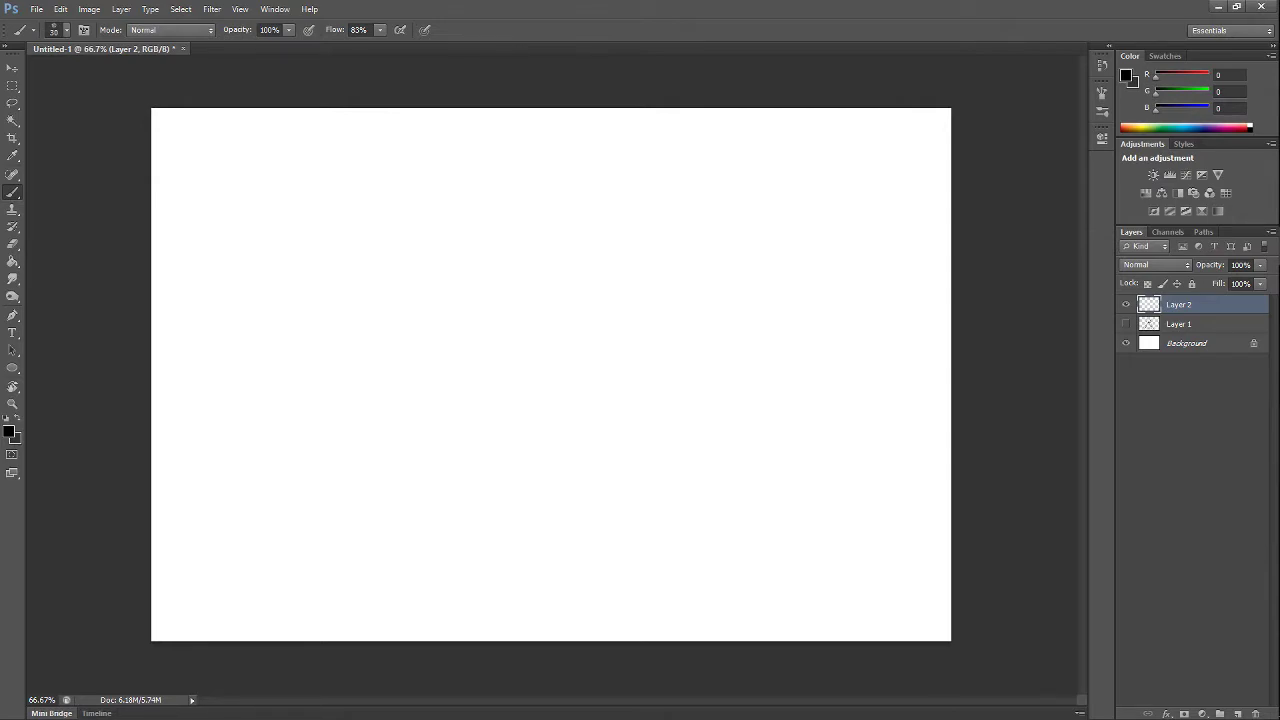
- Sketch a small swirled pile in the canvas's upper-left area and a stack of three ovals beneath it
{"action": "mouse_move", "coordinate": [239, 154]}
{"action": "left_mouse_down"}
{"action": "mouse_move", "coordinate": [189, 214]}
{"action": "mouse_move", "coordinate": [207, 244]}
{"action": "mouse_move", "coordinate": [288, 207]}
{"action": "mouse_move", "coordinate": [260, 241]}
{"action": "mouse_move", "coordinate": [205, 244]}
{"action": "mouse_move", "coordinate": [268, 224]}
{"action": "mouse_move", "coordinate": [275, 204]}
{"action": "mouse_move", "coordinate": [248, 181]}
{"action": "left_mouse_up"}
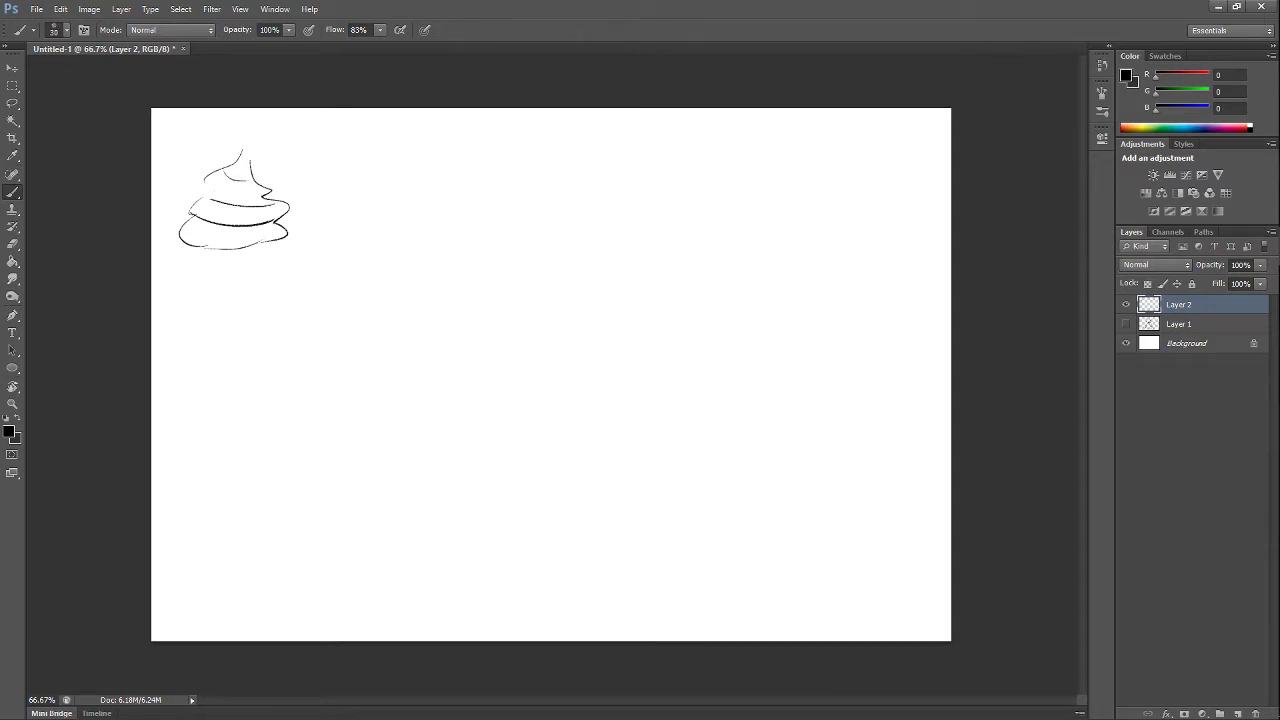
{"action": "mouse_move", "coordinate": [246, 300]}
{"action": "left_mouse_down"}
{"action": "mouse_move", "coordinate": [240, 319]}
{"action": "mouse_move", "coordinate": [250, 305]}
{"action": "left_mouse_up"}
{"action": "mouse_move", "coordinate": [251, 319]}
{"action": "left_mouse_down"}
{"action": "mouse_move", "coordinate": [203, 323]}
{"action": "mouse_move", "coordinate": [246, 316]}
{"action": "mouse_move", "coordinate": [270, 348]}
{"action": "left_mouse_up"}
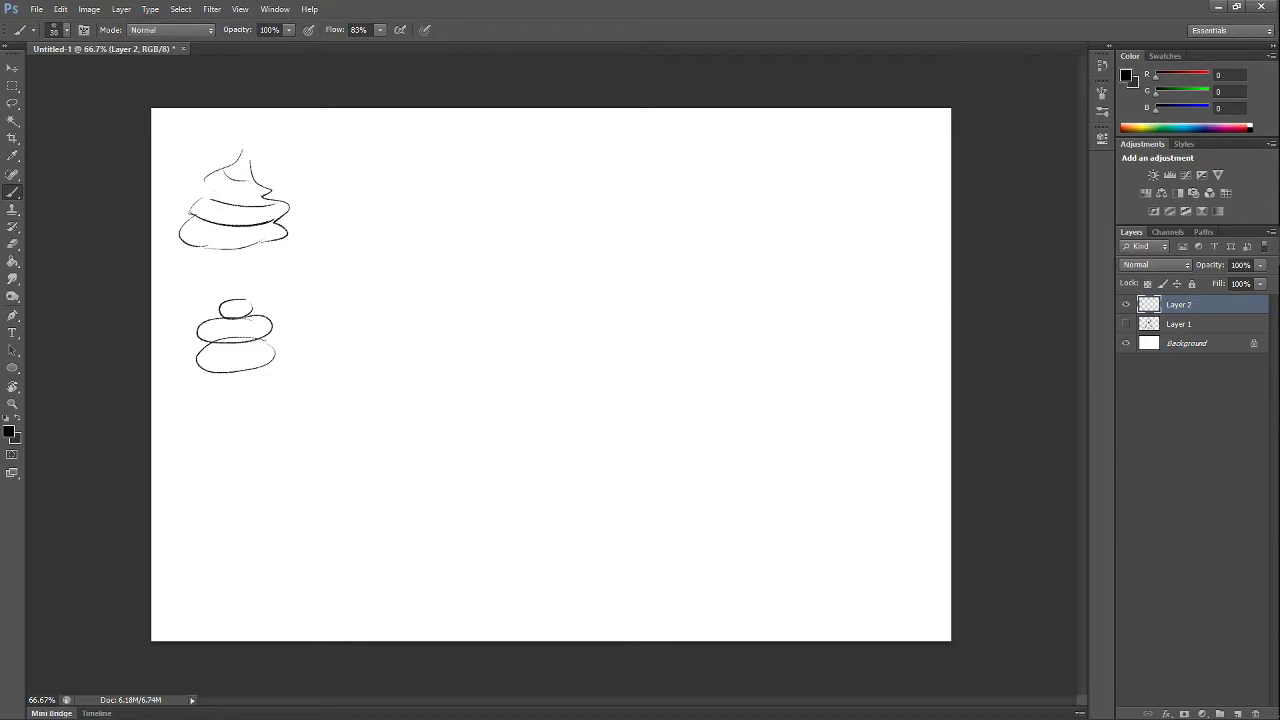
{"action": "mouse_move", "coordinate": [600, 404]}
{"action": "left_mouse_down"}
{"action": "mouse_move", "coordinate": [600, 486]}
{"action": "mouse_move", "coordinate": [628, 421]}
{"action": "left_mouse_up"}
{"action": "mouse_move", "coordinate": [505, 365]}
{"action": "left_mouse_down"}
{"action": "mouse_move", "coordinate": [556, 373]}
{"action": "mouse_move", "coordinate": [540, 416]}
{"action": "left_mouse_up"}
{"action": "left_click_drag", "start_coordinate": [466, 366], "coordinate": [465, 394]}
{"action": "mouse_move", "coordinate": [512, 340]}
{"action": "left_mouse_down"}
{"action": "mouse_move", "coordinate": [638, 356]}
{"action": "mouse_move", "coordinate": [570, 372]}
{"action": "left_mouse_up"}
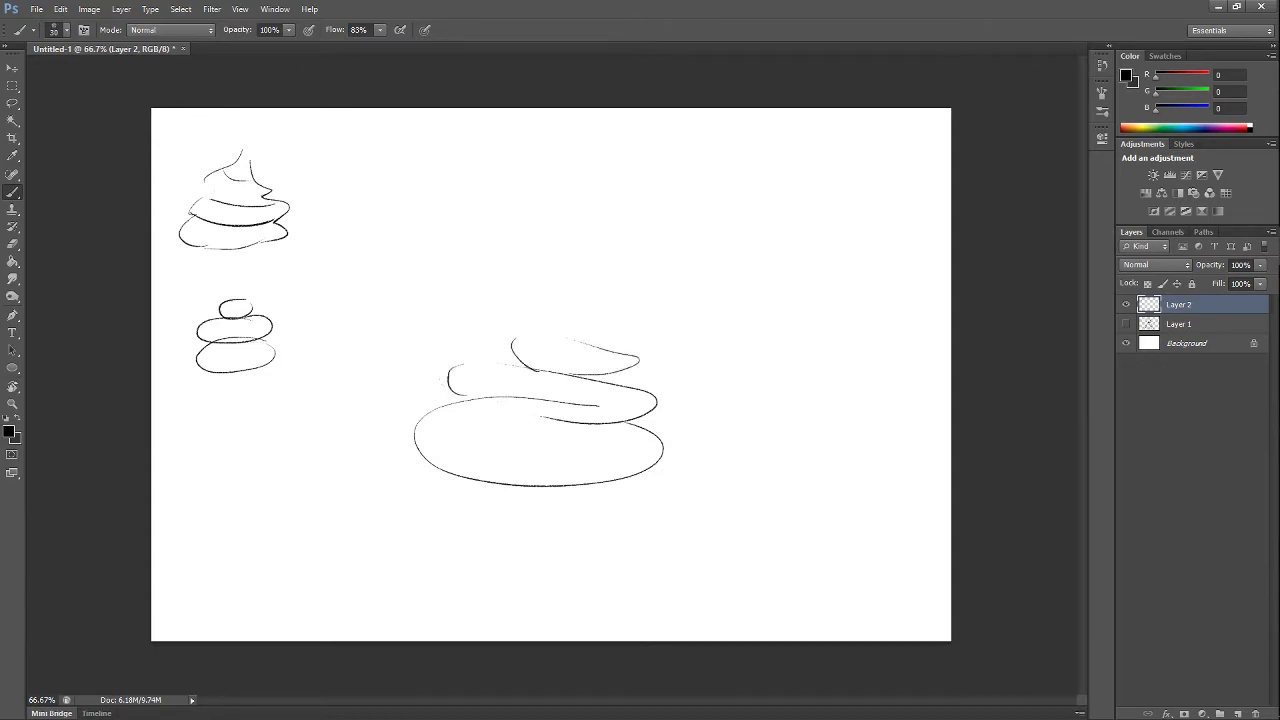
{"action": "key", "text": "ctrl+z"}
{"action": "key", "text": "ctrl+alt+z"}
{"action": "key", "text": "ctrl+alt+z"}
{"action": "key", "text": "ctrl+alt+z"}
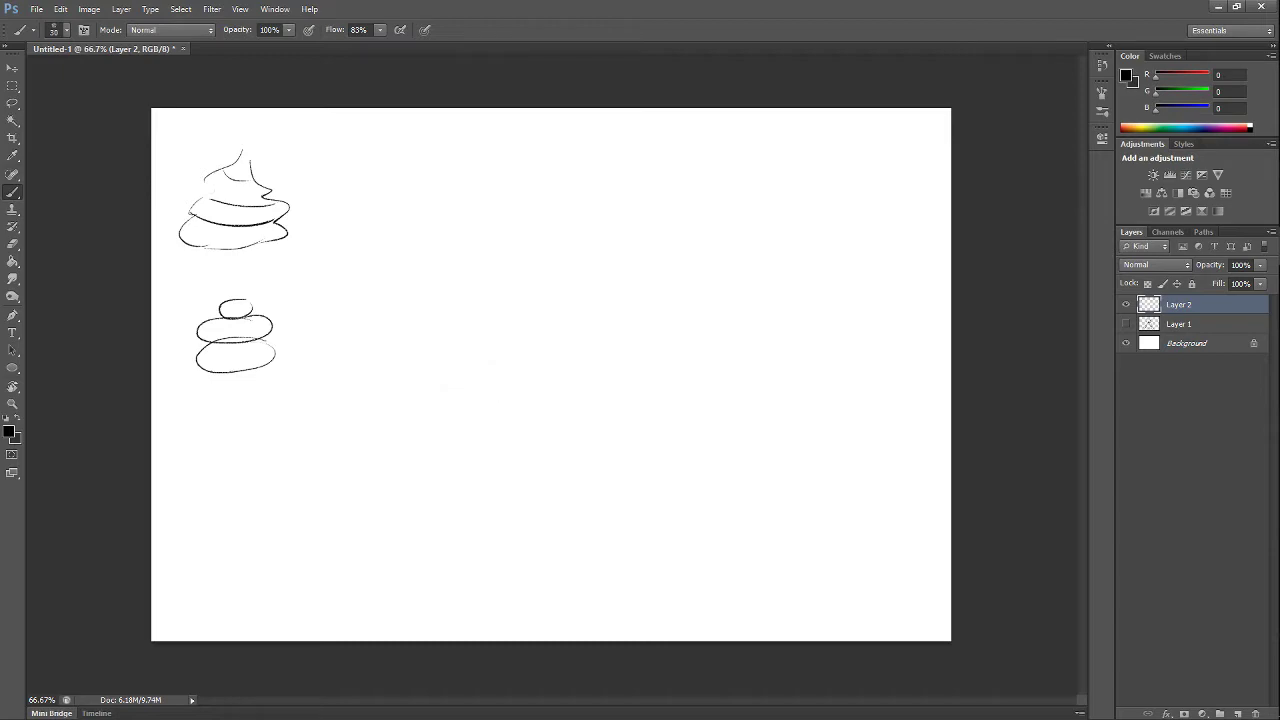
- Sketch a large wide oval in the middle of the canvas with a narrower flattened oval stacked on it
{"action": "mouse_move", "coordinate": [676, 378]}
{"action": "left_mouse_down"}
{"action": "mouse_move", "coordinate": [600, 378]}
{"action": "mouse_move", "coordinate": [543, 458]}
{"action": "mouse_move", "coordinate": [677, 384]}
{"action": "left_mouse_up"}
{"action": "mouse_move", "coordinate": [425, 350]}
{"action": "left_mouse_down"}
{"action": "mouse_move", "coordinate": [620, 332]}
{"action": "mouse_move", "coordinate": [667, 364]}
{"action": "mouse_move", "coordinate": [624, 379]}
{"action": "left_mouse_up"}
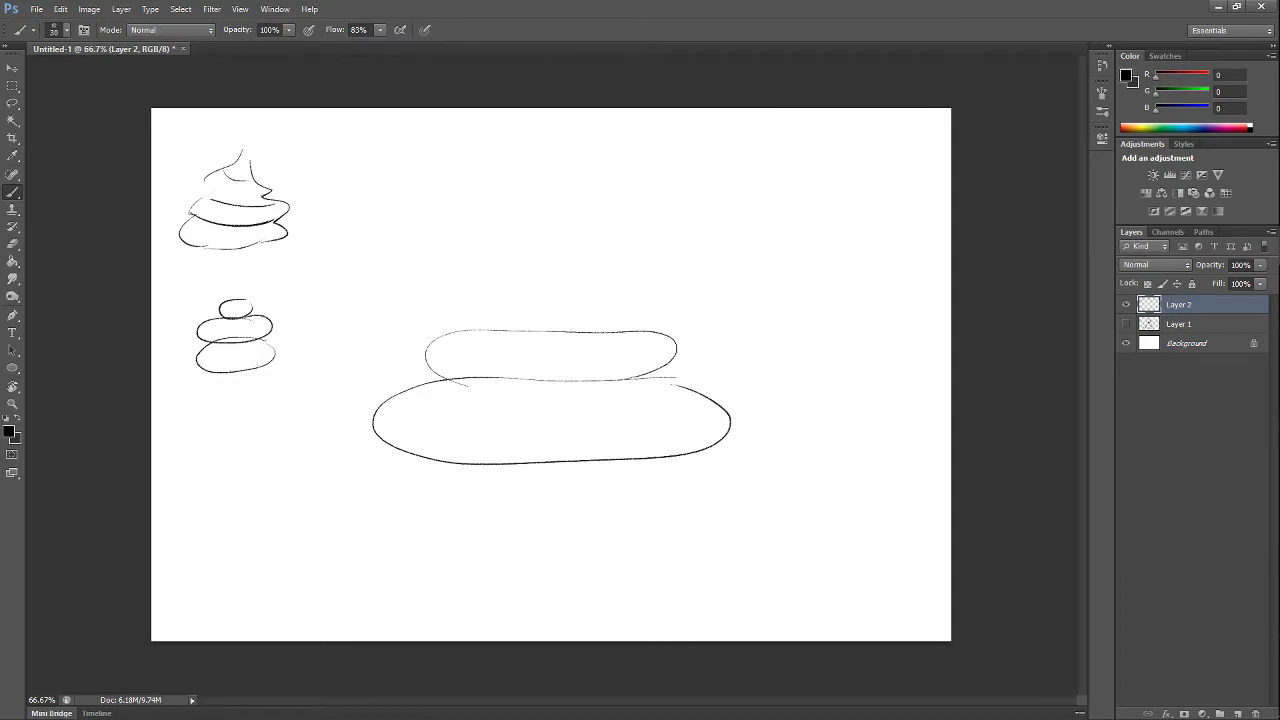
{"action": "mouse_move", "coordinate": [543, 330]}
{"action": "left_mouse_down"}
{"action": "mouse_move", "coordinate": [515, 298]}
{"action": "mouse_move", "coordinate": [554, 228]}
{"action": "left_mouse_up"}
{"action": "key", "text": "ctrl+z"}
{"action": "mouse_move", "coordinate": [552, 330]}
{"action": "left_mouse_down"}
{"action": "mouse_move", "coordinate": [549, 228]}
{"action": "mouse_move", "coordinate": [578, 316]}
{"action": "mouse_move", "coordinate": [550, 330]}
{"action": "left_mouse_up"}
{"action": "key", "text": "ctrl+z"}
{"action": "mouse_move", "coordinate": [556, 220]}
{"action": "left_mouse_down"}
{"action": "mouse_move", "coordinate": [518, 327]}
{"action": "mouse_move", "coordinate": [566, 248]}
{"action": "mouse_move", "coordinate": [557, 216]}
{"action": "mouse_move", "coordinate": [561, 315]}
{"action": "mouse_move", "coordinate": [568, 222]}
{"action": "left_mouse_up"}
{"action": "key", "text": "ctrl+z"}
{"action": "key", "text": "ctrl+z"}
{"action": "mouse_move", "coordinate": [555, 333]}
{"action": "left_mouse_down"}
{"action": "mouse_move", "coordinate": [573, 203]}
{"action": "mouse_move", "coordinate": [560, 326]}
{"action": "left_mouse_up"}
{"action": "key", "text": "ctrl+z"}
{"action": "key", "text": "ctrl+z"}
{"action": "mouse_move", "coordinate": [572, 220]}
{"action": "left_mouse_down"}
{"action": "mouse_move", "coordinate": [540, 328]}
{"action": "mouse_move", "coordinate": [560, 212]}
{"action": "mouse_move", "coordinate": [584, 275]}
{"action": "mouse_move", "coordinate": [560, 224]}
{"action": "left_mouse_up"}
{"action": "key", "text": "ctrl+z"}
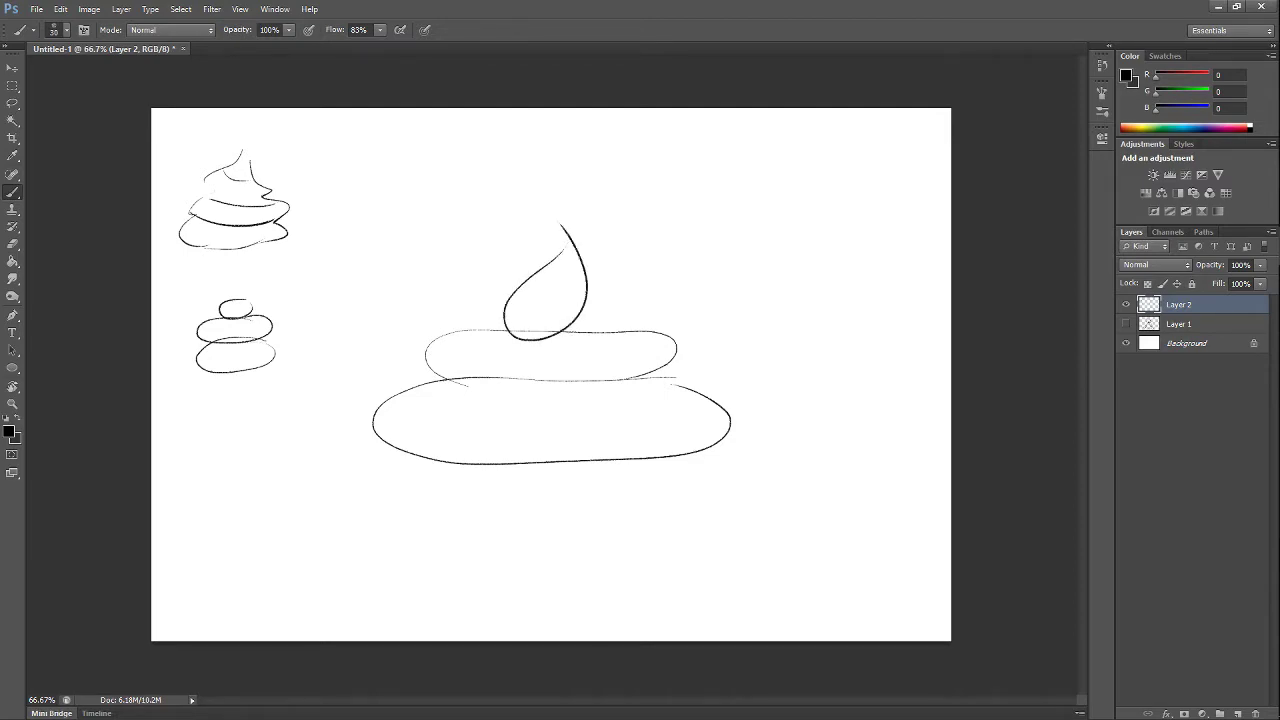
{"action": "key", "text": "ctrl+z"}
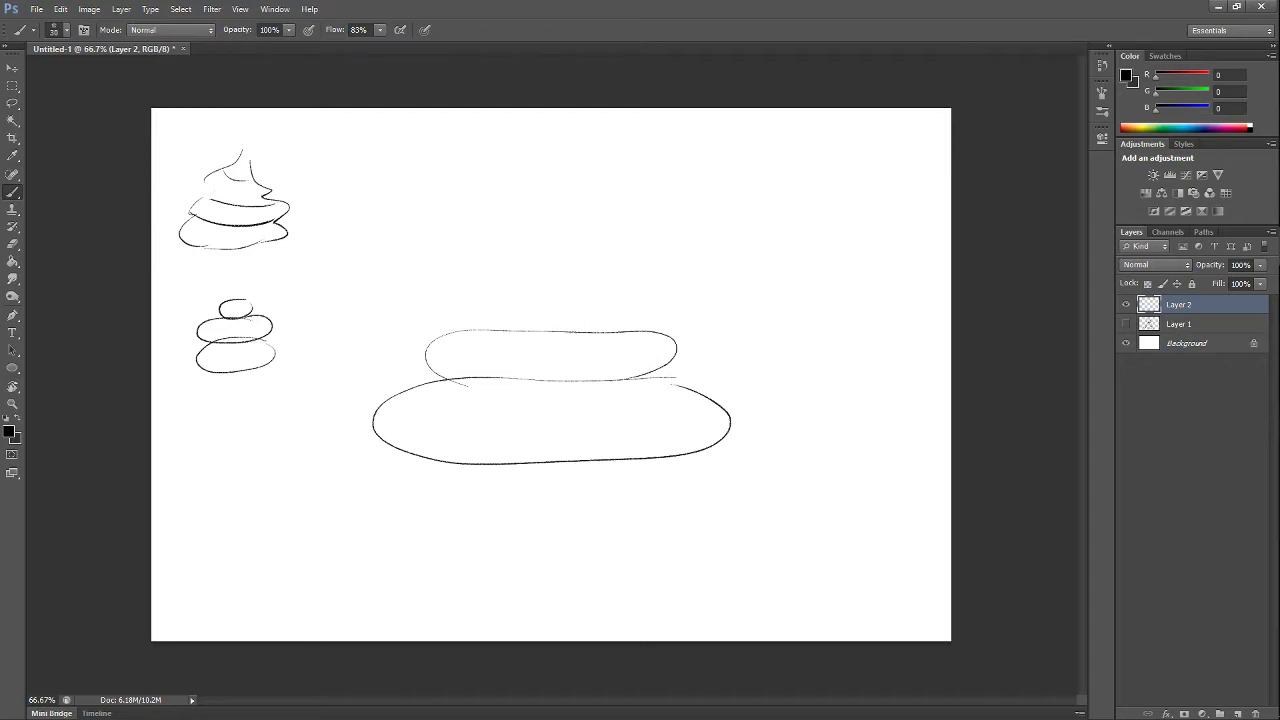
- Draw a teardrop flame with a short tip on top of the stacked ovals, with a smaller flame inside it
{"action": "mouse_move", "coordinate": [557, 214]}
{"action": "left_mouse_down"}
{"action": "mouse_move", "coordinate": [491, 329]}
{"action": "mouse_move", "coordinate": [581, 248]}
{"action": "mouse_move", "coordinate": [572, 236]}
{"action": "left_mouse_up"}
{"action": "key", "text": "ctrl+z"}
{"action": "key", "text": "ctrl+z"}
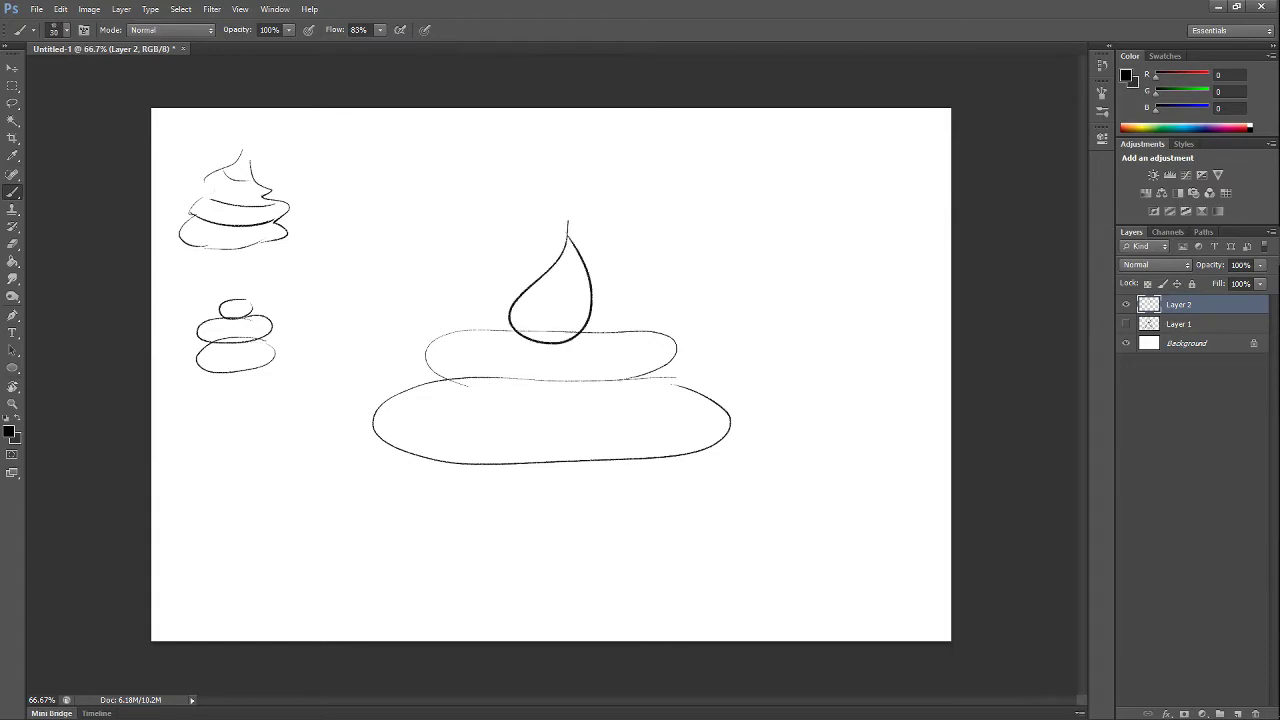
{"action": "mouse_move", "coordinate": [555, 288]}
{"action": "left_mouse_down"}
{"action": "mouse_move", "coordinate": [548, 322]}
{"action": "mouse_move", "coordinate": [565, 270]}
{"action": "left_mouse_up"}
{"action": "key", "text": "ctrl+z"}
{"action": "key", "text": "ctrl+z"}
{"action": "mouse_move", "coordinate": [491, 349]}
{"action": "left_mouse_down"}
{"action": "mouse_move", "coordinate": [475, 350]}
{"action": "mouse_move", "coordinate": [492, 348]}
{"action": "left_mouse_up"}
{"action": "left_click_drag", "start_coordinate": [614, 350], "coordinate": [612, 349]}
{"action": "left_click_drag", "start_coordinate": [484, 355], "coordinate": [481, 359]}
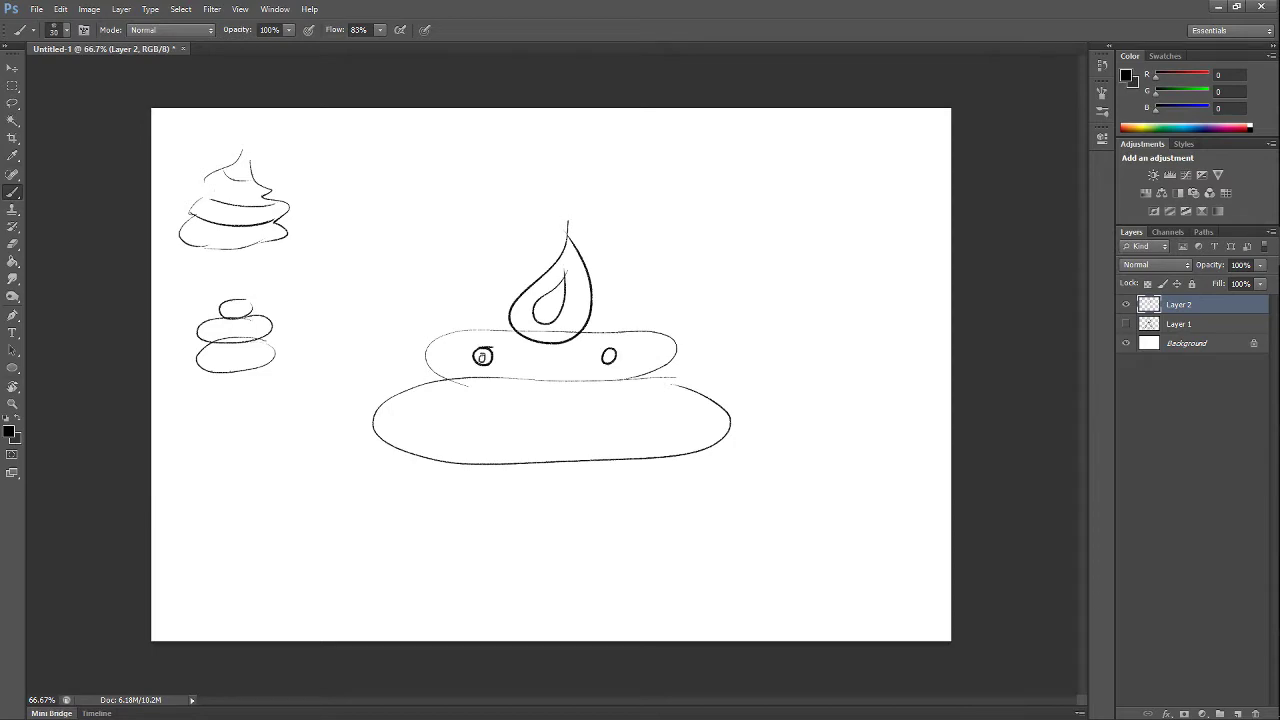
{"action": "key", "text": "ctrl+alt+z"}
{"action": "key", "text": "ctrl+alt+z"}
{"action": "key", "text": "ctrl+alt+z"}
- Draw two round eyes with concentric rings and dot pupils on the upper oval, below the flame
{"action": "mouse_move", "coordinate": [490, 344]}
{"action": "left_mouse_down"}
{"action": "mouse_move", "coordinate": [480, 364]}
{"action": "mouse_move", "coordinate": [498, 346]}
{"action": "mouse_move", "coordinate": [472, 352]}
{"action": "mouse_move", "coordinate": [487, 352]}
{"action": "left_mouse_up"}
{"action": "key", "text": "ctrl+alt+z"}
{"action": "left_click_drag", "start_coordinate": [622, 346], "coordinate": [626, 356]}
{"action": "key", "text": "ctrl+z"}
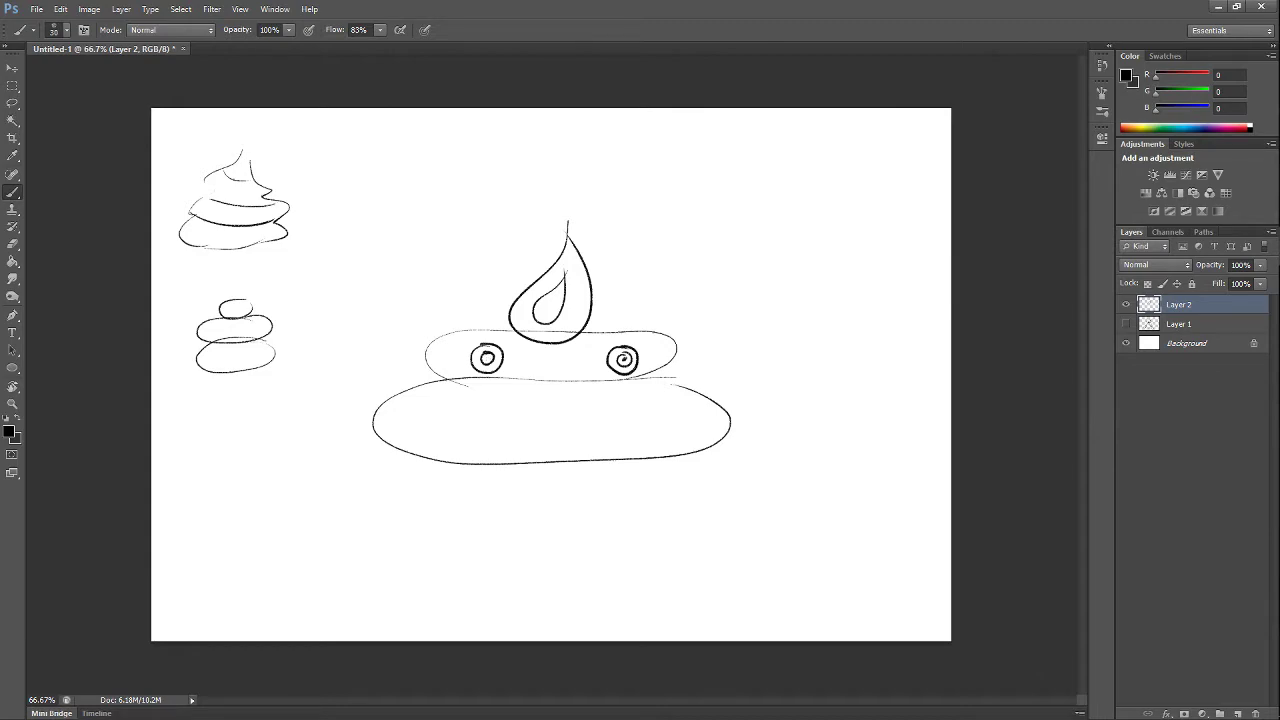
{"action": "key", "text": "ctrl+alt+z"}
{"action": "key", "text": "ctrl+alt+z"}
{"action": "key", "text": "ctrl+alt+z"}
{"action": "left_click_drag", "start_coordinate": [490, 351], "coordinate": [492, 364]}
{"action": "key", "text": "ctrl+alt+z"}
{"action": "left_click", "coordinate": [488, 356]}
{"action": "key", "text": "ctrl+z"}
{"action": "left_click_drag", "start_coordinate": [613, 349], "coordinate": [612, 357]}
{"action": "left_click", "coordinate": [614, 362]}
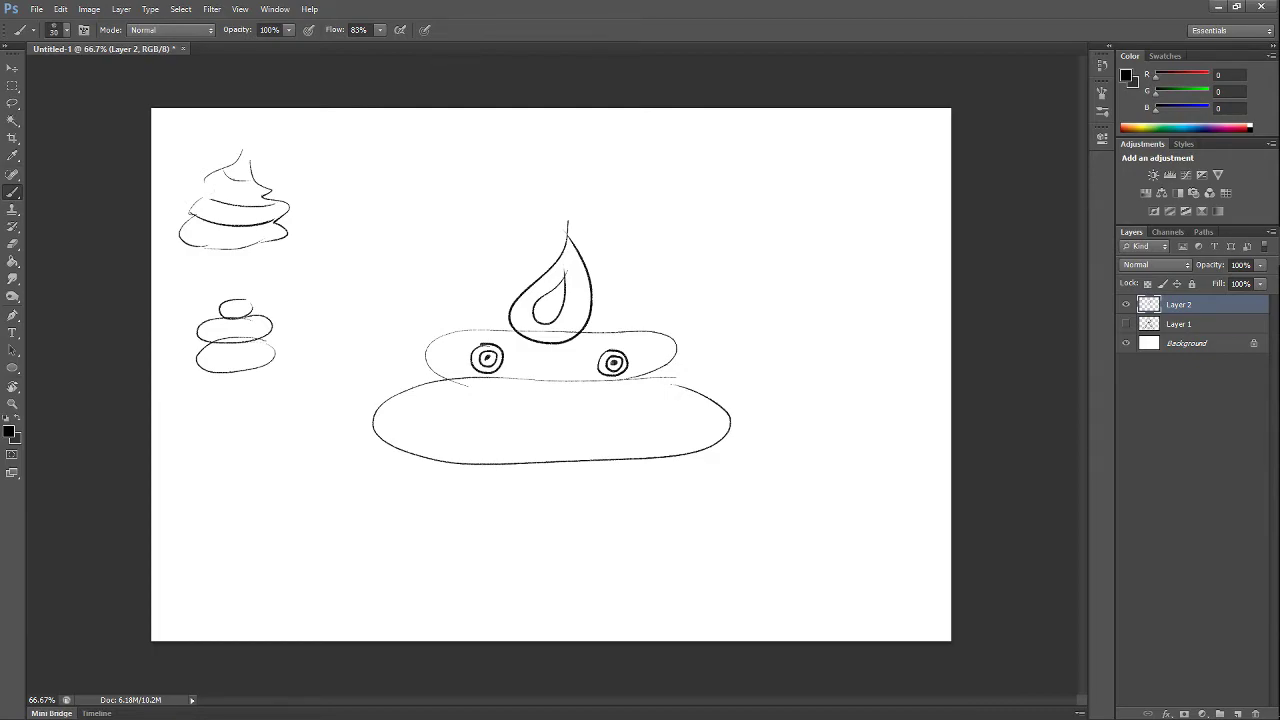
- Draw a wide rounded rectangular mouth inside the lower oval
{"action": "mouse_move", "coordinate": [682, 402]}
{"action": "left_mouse_down"}
{"action": "mouse_move", "coordinate": [478, 400]}
{"action": "mouse_move", "coordinate": [564, 440]}
{"action": "mouse_move", "coordinate": [692, 404]}
{"action": "mouse_move", "coordinate": [640, 393]}
{"action": "mouse_move", "coordinate": [472, 410]}
{"action": "mouse_move", "coordinate": [606, 448]}
{"action": "mouse_move", "coordinate": [622, 444]}
{"action": "mouse_move", "coordinate": [634, 402]}
{"action": "mouse_move", "coordinate": [455, 428]}
{"action": "mouse_move", "coordinate": [630, 440]}
{"action": "mouse_move", "coordinate": [652, 403]}
{"action": "mouse_move", "coordinate": [532, 400]}
{"action": "mouse_move", "coordinate": [616, 437]}
{"action": "mouse_move", "coordinate": [636, 399]}
{"action": "mouse_move", "coordinate": [472, 424]}
{"action": "mouse_move", "coordinate": [646, 436]}
{"action": "mouse_move", "coordinate": [646, 402]}
{"action": "left_mouse_up"}
{"action": "key", "text": "ctrl+z"}
{"action": "key", "text": "ctrl+z"}
{"action": "key", "text": "ctrl+z"}
{"action": "key", "text": "ctrl+z"}
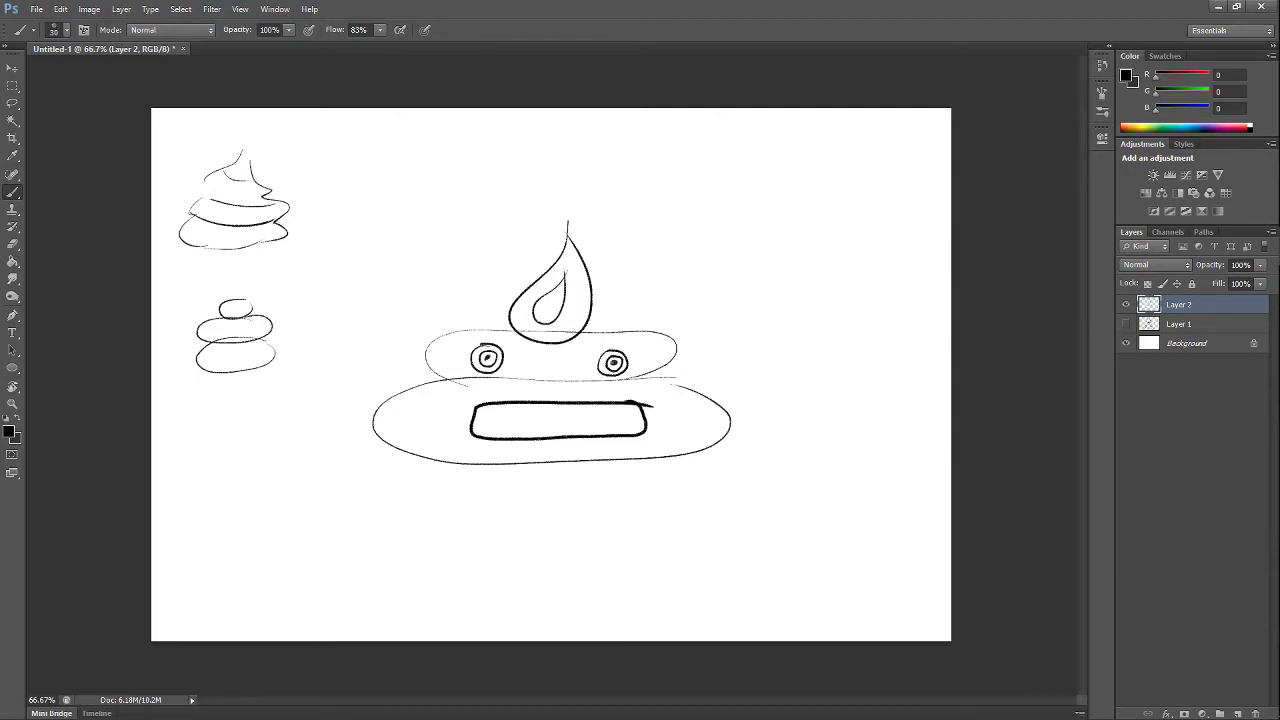
- Add a row of five square teeth along the mouth's upper edge and a curved tongue line along its lower edge
{"action": "mouse_move", "coordinate": [488, 404]}
{"action": "left_mouse_down"}
{"action": "mouse_move", "coordinate": [654, 434]}
{"action": "mouse_move", "coordinate": [518, 411]}
{"action": "mouse_move", "coordinate": [628, 405]}
{"action": "left_mouse_up"}
{"action": "mouse_move", "coordinate": [474, 431]}
{"action": "left_mouse_down"}
{"action": "mouse_move", "coordinate": [606, 420]}
{"action": "mouse_move", "coordinate": [630, 432]}
{"action": "left_mouse_up"}
{"action": "key", "text": "ctrl+z"}
{"action": "left_click_drag", "start_coordinate": [478, 434], "coordinate": [626, 434]}
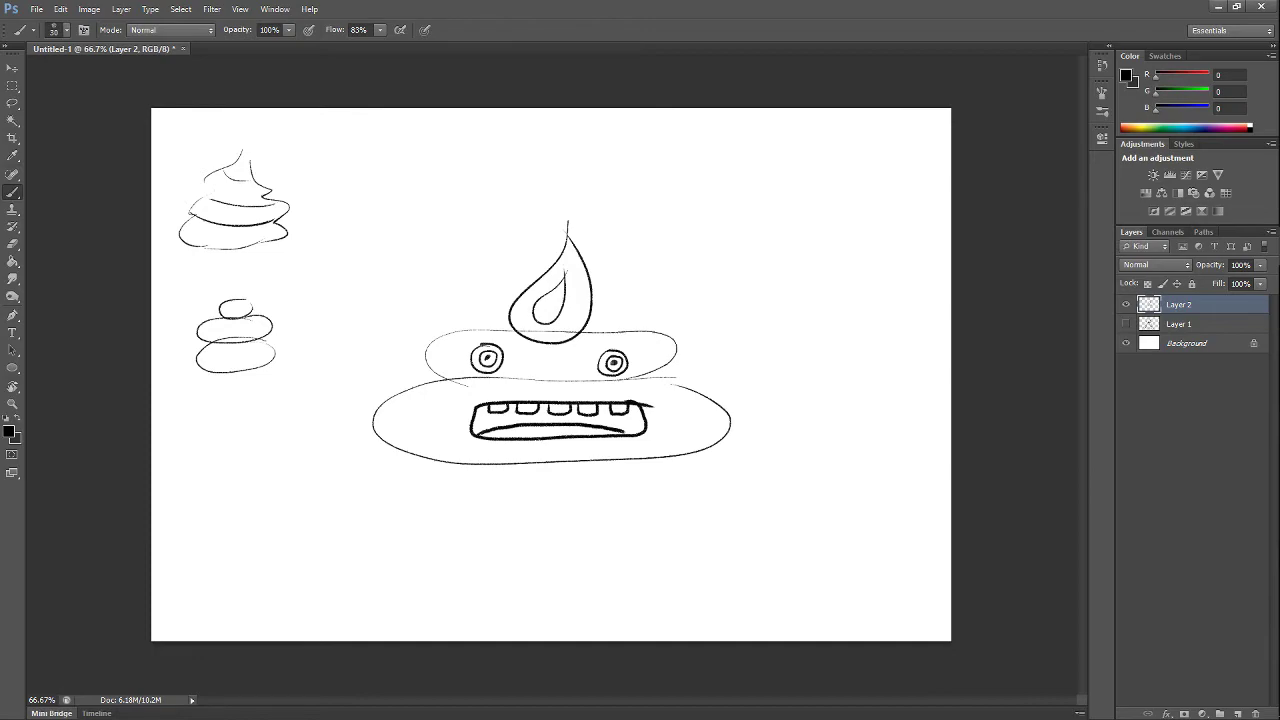
- Sketch a flat rectangular block directly beneath the lower oval, about as wide as the mouth
{"action": "left_click_drag", "start_coordinate": [445, 462], "coordinate": [670, 464]}
{"action": "key", "text": "ctrl+z"}
{"action": "left_click_drag", "start_coordinate": [476, 456], "coordinate": [661, 461]}
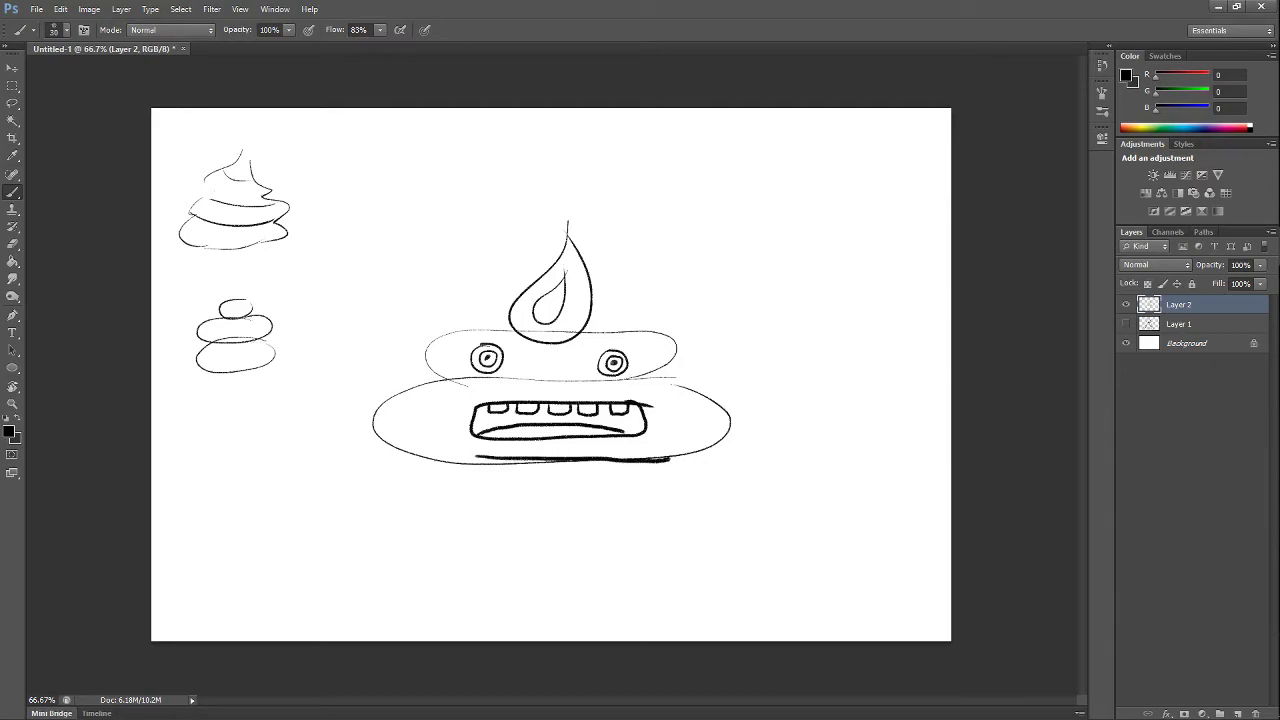
{"action": "mouse_move", "coordinate": [475, 459]}
{"action": "left_mouse_down"}
{"action": "mouse_move", "coordinate": [488, 483]}
{"action": "mouse_move", "coordinate": [652, 462]}
{"action": "left_mouse_up"}
{"action": "key", "text": "ctrl+alt+z"}
{"action": "key", "text": "ctrl+alt+z"}
{"action": "mouse_move", "coordinate": [477, 458]}
{"action": "left_mouse_down"}
{"action": "mouse_move", "coordinate": [479, 486]}
{"action": "mouse_move", "coordinate": [588, 486]}
{"action": "mouse_move", "coordinate": [647, 462]}
{"action": "left_mouse_up"}
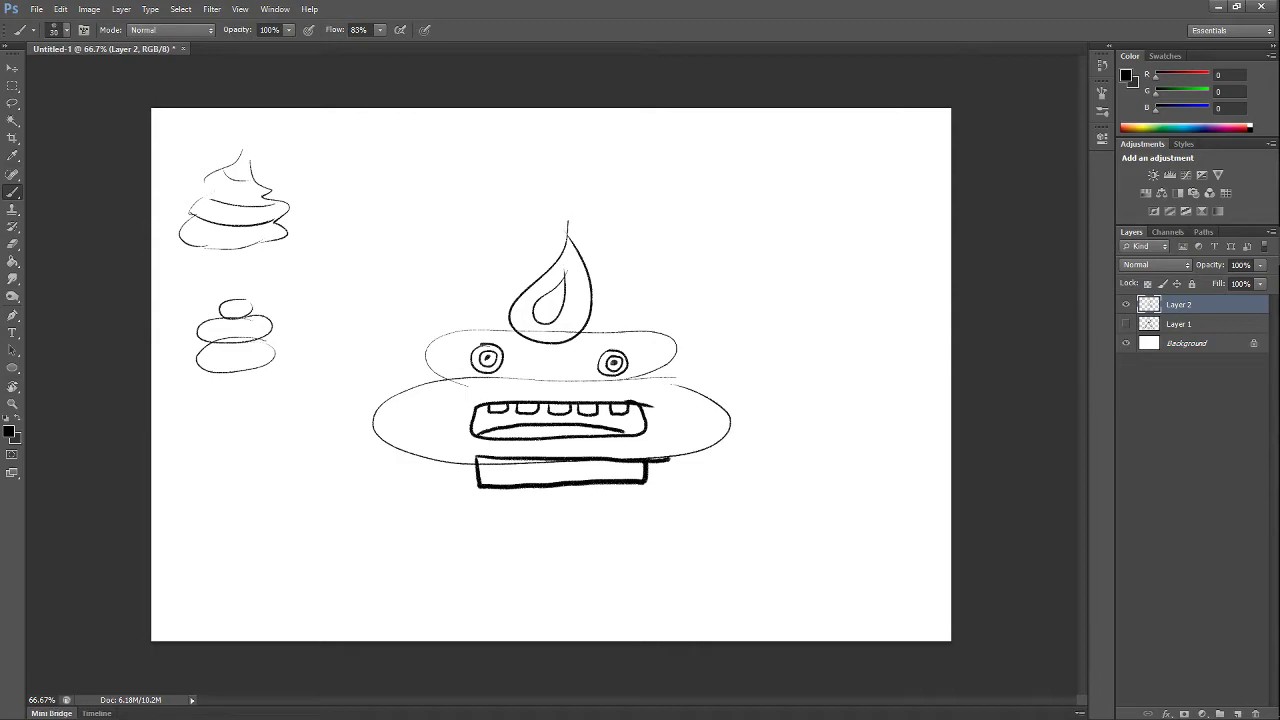
- Finish the tongue and block edges and draw two pairs of narrow leg lines hanging from the block
{"action": "left_click_drag", "start_coordinate": [470, 458], "coordinate": [482, 458]}
{"action": "left_click_drag", "start_coordinate": [622, 429], "coordinate": [636, 433]}
{"action": "left_click_drag", "start_coordinate": [612, 485], "coordinate": [626, 518]}
{"action": "left_click_drag", "start_coordinate": [497, 489], "coordinate": [498, 536]}
{"action": "left_click_drag", "start_coordinate": [506, 489], "coordinate": [514, 541]}
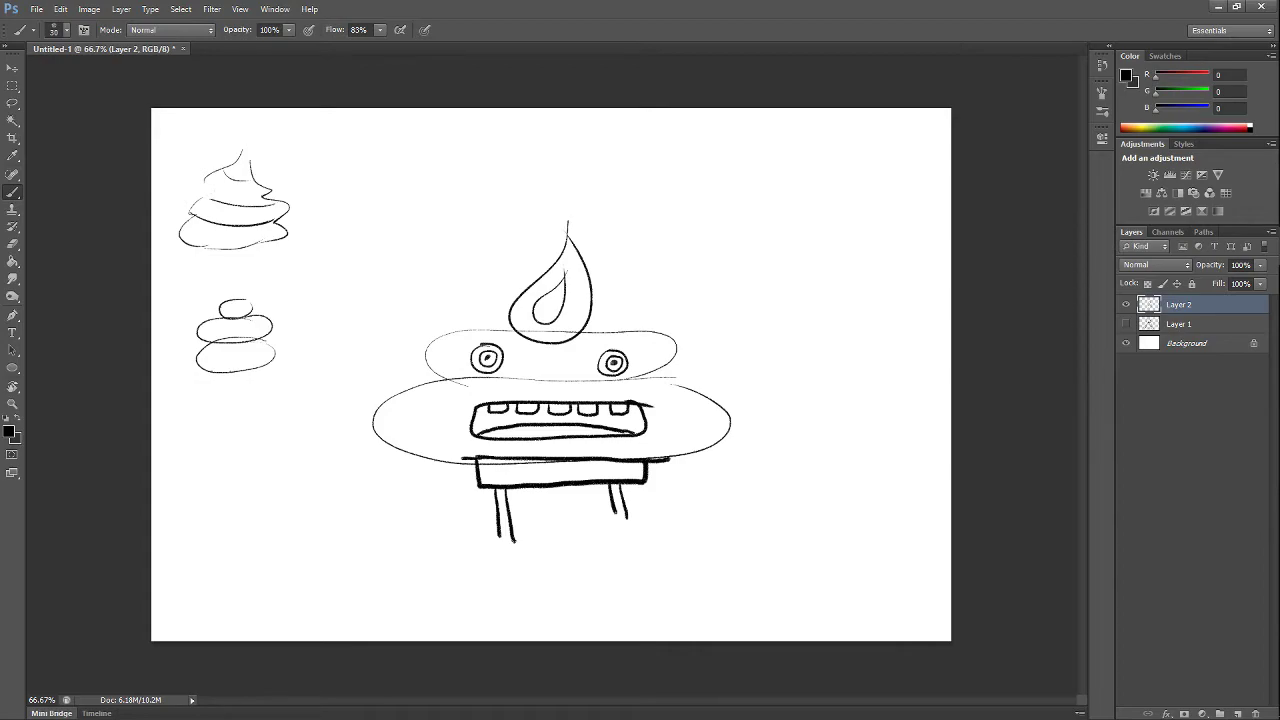
- Draw a ringed foot with a downward spike on the left leg and a pointed blade shape for the right leg
{"action": "mouse_move", "coordinate": [492, 546]}
{"action": "left_mouse_down"}
{"action": "mouse_move", "coordinate": [472, 551]}
{"action": "mouse_move", "coordinate": [536, 562]}
{"action": "mouse_move", "coordinate": [540, 546]}
{"action": "mouse_move", "coordinate": [514, 592]}
{"action": "mouse_move", "coordinate": [522, 566]}
{"action": "left_mouse_up"}
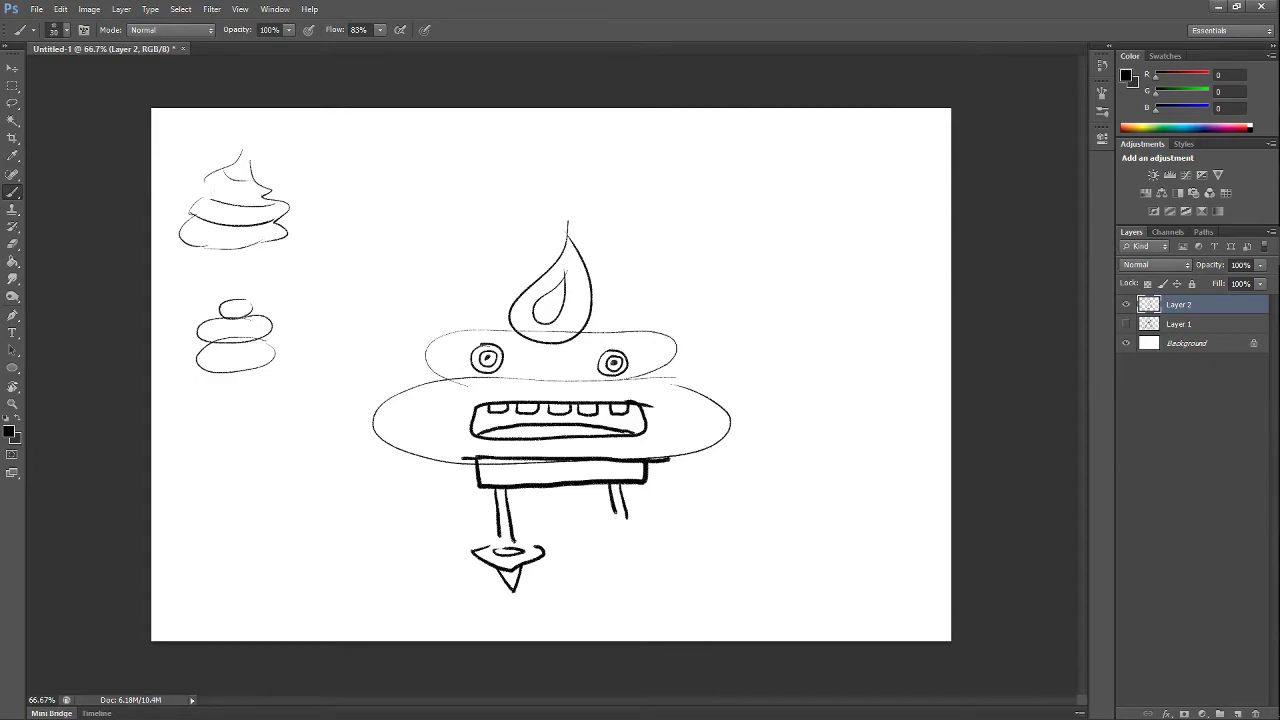
{"action": "mouse_move", "coordinate": [498, 536]}
{"action": "left_mouse_down"}
{"action": "mouse_move", "coordinate": [498, 552]}
{"action": "mouse_move", "coordinate": [530, 546]}
{"action": "left_mouse_up"}
{"action": "mouse_move", "coordinate": [600, 486]}
{"action": "left_mouse_down"}
{"action": "mouse_move", "coordinate": [622, 580]}
{"action": "mouse_move", "coordinate": [635, 572]}
{"action": "mouse_move", "coordinate": [636, 514]}
{"action": "mouse_move", "coordinate": [619, 556]}
{"action": "mouse_move", "coordinate": [628, 584]}
{"action": "left_mouse_up"}
{"action": "left_click_drag", "start_coordinate": [613, 512], "coordinate": [615, 536]}
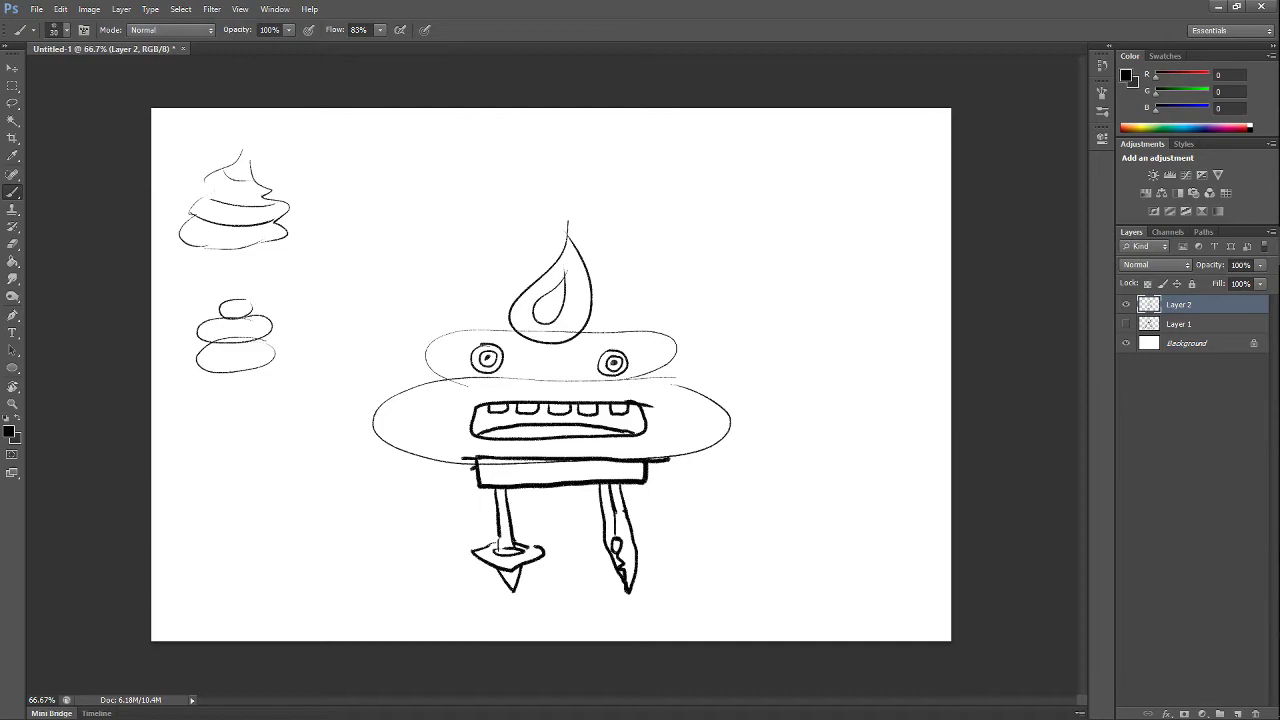
- Add small oval shoulder joints with short connecting lines on both sides where the two body ovals meet
{"action": "mouse_move", "coordinate": [658, 367]}
{"action": "left_mouse_down"}
{"action": "mouse_move", "coordinate": [682, 376]}
{"action": "mouse_move", "coordinate": [656, 377]}
{"action": "left_mouse_up"}
{"action": "mouse_move", "coordinate": [455, 367]}
{"action": "left_mouse_down"}
{"action": "mouse_move", "coordinate": [436, 373]}
{"action": "mouse_move", "coordinate": [462, 378]}
{"action": "left_mouse_up"}
{"action": "left_click_drag", "start_coordinate": [656, 368], "coordinate": [638, 384]}
{"action": "left_click_drag", "start_coordinate": [464, 376], "coordinate": [478, 386]}
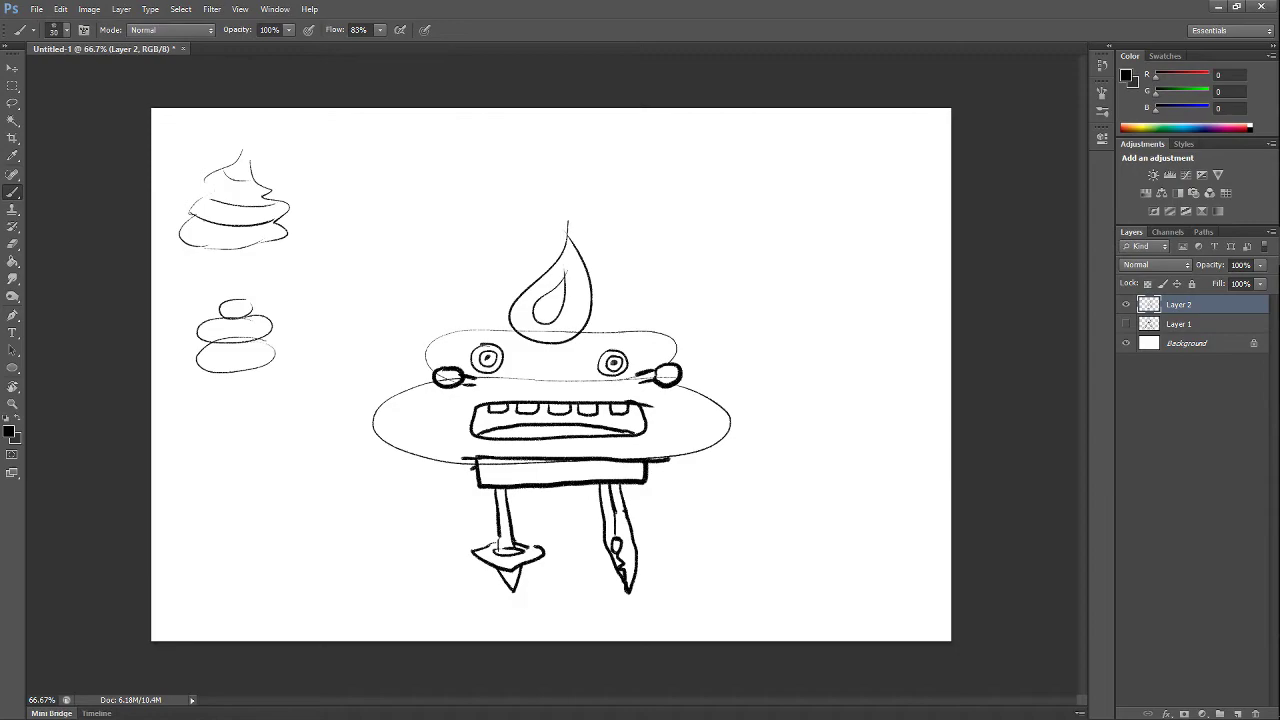
{"action": "left_click_drag", "start_coordinate": [640, 378], "coordinate": [631, 385]}
{"action": "left_click_drag", "start_coordinate": [469, 380], "coordinate": [481, 388]}
{"action": "left_click_drag", "start_coordinate": [682, 375], "coordinate": [696, 389]}
{"action": "mouse_move", "coordinate": [433, 377]}
{"action": "left_mouse_down"}
{"action": "mouse_move", "coordinate": [412, 390]}
{"action": "mouse_move", "coordinate": [430, 386]}
{"action": "left_mouse_up"}
- Draw the right arm as three stacked tubes with oval ends extending outward and slightly up from the lower oval
{"action": "left_click_drag", "start_coordinate": [700, 387], "coordinate": [780, 360]}
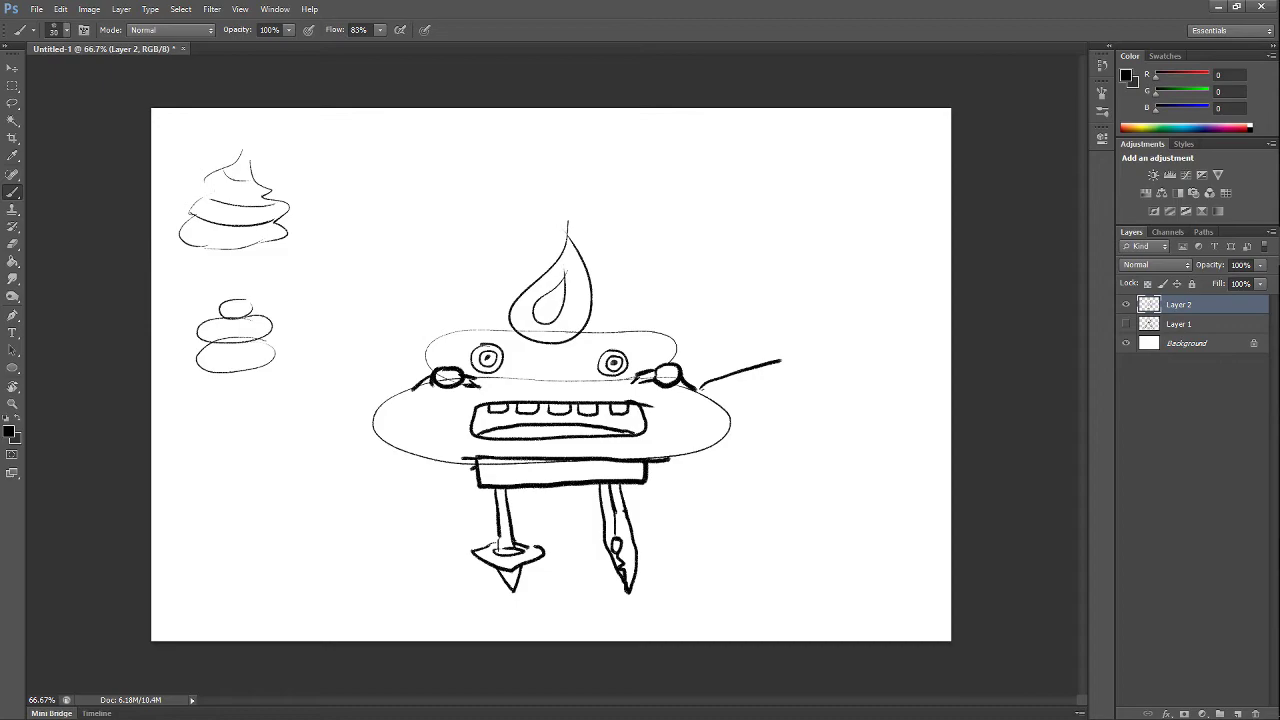
{"action": "mouse_move", "coordinate": [718, 404]}
{"action": "left_mouse_down"}
{"action": "mouse_move", "coordinate": [794, 386]}
{"action": "mouse_move", "coordinate": [782, 386]}
{"action": "left_mouse_up"}
{"action": "left_click_drag", "start_coordinate": [781, 391], "coordinate": [786, 388]}
{"action": "left_click_drag", "start_coordinate": [731, 424], "coordinate": [804, 405]}
{"action": "left_click_drag", "start_coordinate": [696, 387], "coordinate": [705, 383]}
{"action": "mouse_move", "coordinate": [728, 446]}
{"action": "left_mouse_down"}
{"action": "mouse_move", "coordinate": [780, 440]}
{"action": "mouse_move", "coordinate": [781, 413]}
{"action": "mouse_move", "coordinate": [779, 441]}
{"action": "left_mouse_up"}
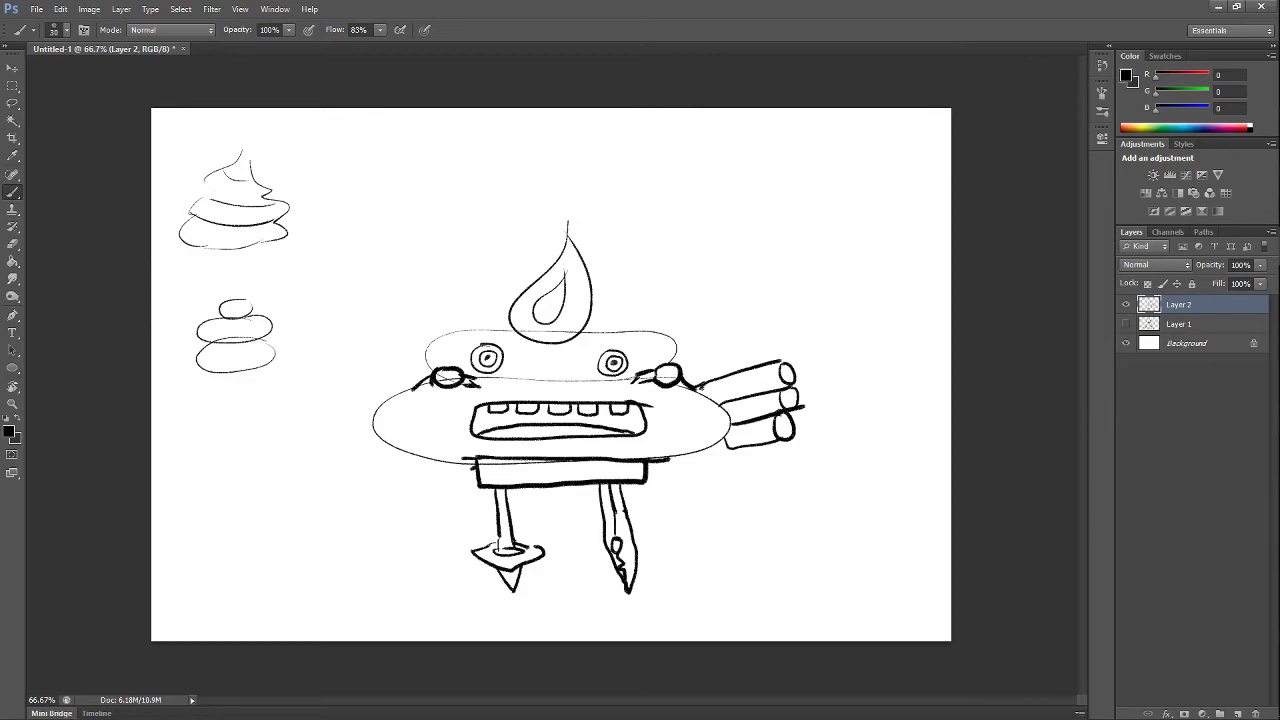
- Draw the left arm as three parallel tubes slanting down beside the lower oval, with rounded ends
{"action": "mouse_move", "coordinate": [396, 401]}
{"action": "left_mouse_down"}
{"action": "mouse_move", "coordinate": [357, 427]}
{"action": "mouse_move", "coordinate": [411, 398]}
{"action": "mouse_move", "coordinate": [399, 476]}
{"action": "left_mouse_up"}
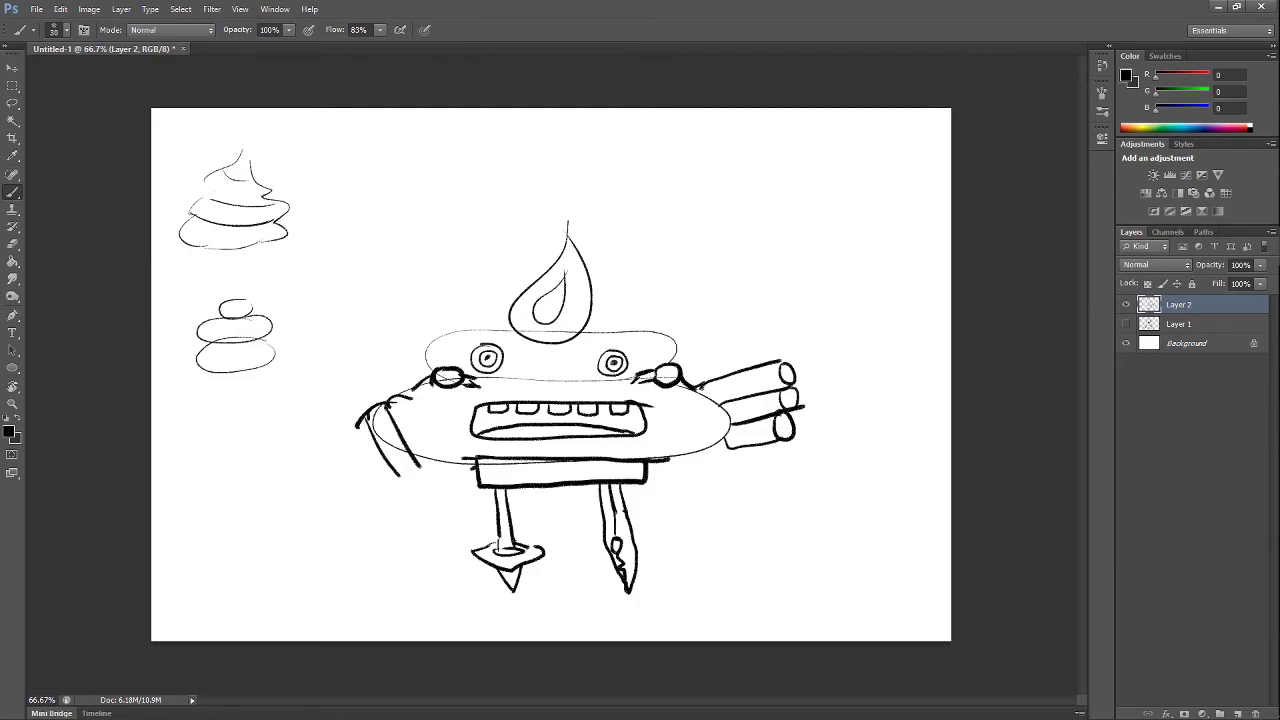
{"action": "left_click_drag", "start_coordinate": [350, 430], "coordinate": [388, 491]}
{"action": "mouse_move", "coordinate": [403, 397]}
{"action": "left_mouse_down"}
{"action": "mouse_move", "coordinate": [446, 463]}
{"action": "mouse_move", "coordinate": [405, 488]}
{"action": "mouse_move", "coordinate": [418, 491]}
{"action": "left_mouse_up"}
{"action": "mouse_move", "coordinate": [400, 481]}
{"action": "left_mouse_down"}
{"action": "mouse_move", "coordinate": [384, 487]}
{"action": "mouse_move", "coordinate": [400, 500]}
{"action": "left_mouse_up"}
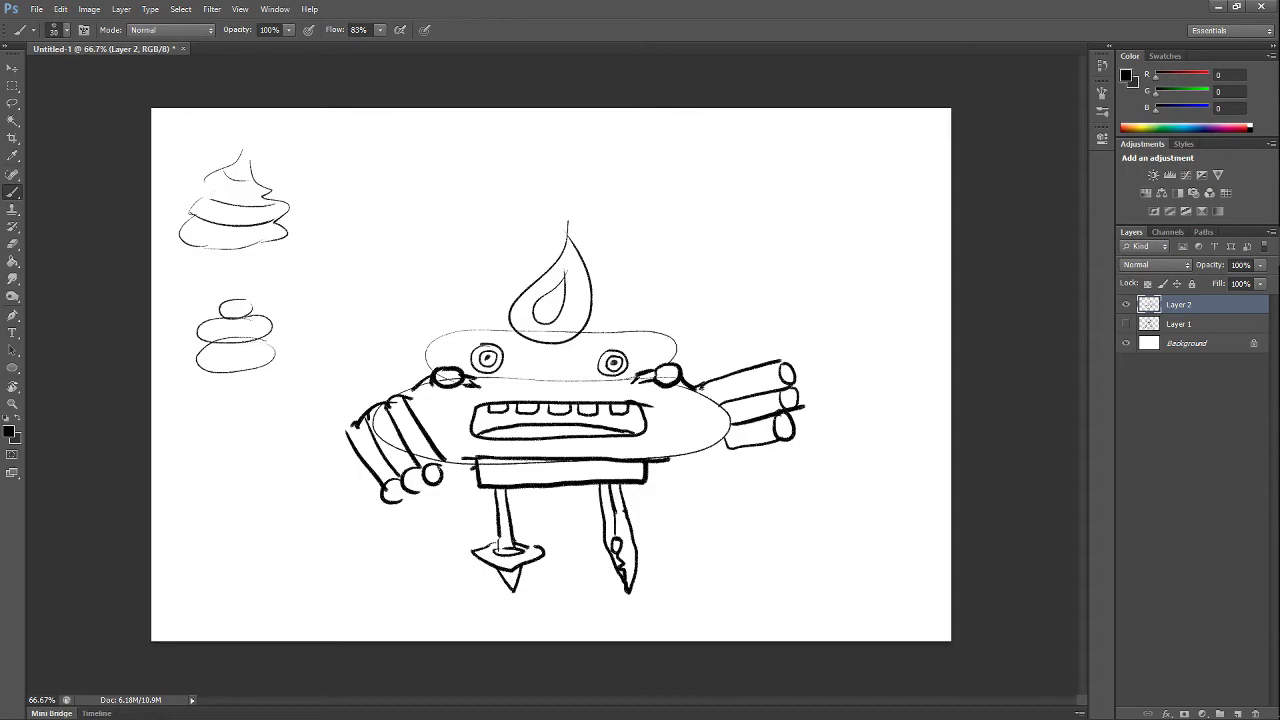
- Undo the round tube ends on the left arm and redraw them as narrower ovals
{"action": "key", "text": "ctrl+alt+z"}
{"action": "key", "text": "ctrl+alt+z"}
{"action": "key", "text": "ctrl+alt+z"}
{"action": "key", "text": "ctrl+alt+z"}
{"action": "left_click_drag", "start_coordinate": [440, 466], "coordinate": [388, 502]}
{"action": "key", "text": "ctrl+alt+z"}
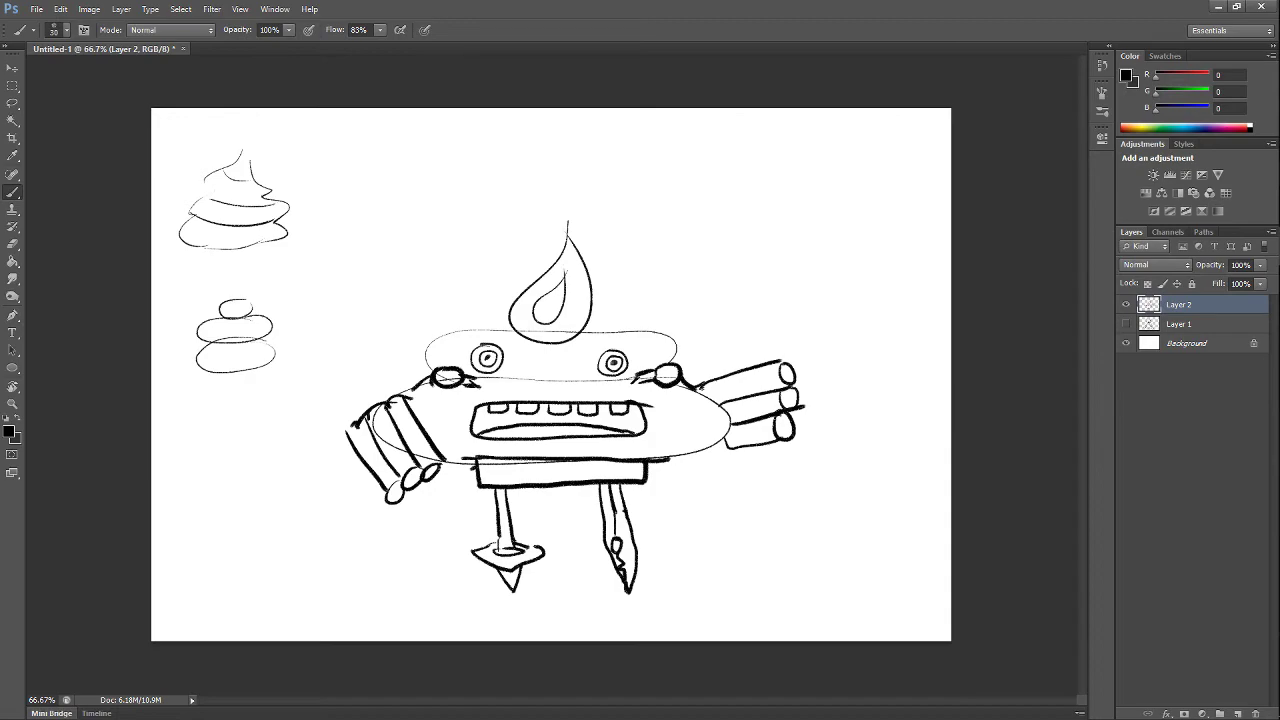
- Draw a raised right hand with long fingers, a thumb and a faceted round gem in the palm
{"action": "mouse_move", "coordinate": [612, 347]}
{"action": "left_mouse_down"}
{"action": "mouse_move", "coordinate": [600, 372]}
{"action": "mouse_move", "coordinate": [628, 356]}
{"action": "mouse_move", "coordinate": [610, 346]}
{"action": "left_mouse_up"}
{"action": "mouse_move", "coordinate": [799, 356]}
{"action": "left_mouse_down"}
{"action": "mouse_move", "coordinate": [800, 408]}
{"action": "mouse_move", "coordinate": [831, 418]}
{"action": "mouse_move", "coordinate": [862, 382]}
{"action": "left_mouse_up"}
{"action": "mouse_move", "coordinate": [824, 341]}
{"action": "left_mouse_down"}
{"action": "mouse_move", "coordinate": [848, 341]}
{"action": "mouse_move", "coordinate": [862, 378]}
{"action": "left_mouse_up"}
{"action": "mouse_move", "coordinate": [802, 342]}
{"action": "left_mouse_down"}
{"action": "mouse_move", "coordinate": [848, 362]}
{"action": "mouse_move", "coordinate": [812, 392]}
{"action": "mouse_move", "coordinate": [858, 384]}
{"action": "mouse_move", "coordinate": [836, 374]}
{"action": "mouse_move", "coordinate": [856, 402]}
{"action": "mouse_move", "coordinate": [836, 412]}
{"action": "mouse_move", "coordinate": [860, 384]}
{"action": "mouse_move", "coordinate": [820, 382]}
{"action": "mouse_move", "coordinate": [834, 384]}
{"action": "mouse_move", "coordinate": [840, 361]}
{"action": "left_mouse_up"}
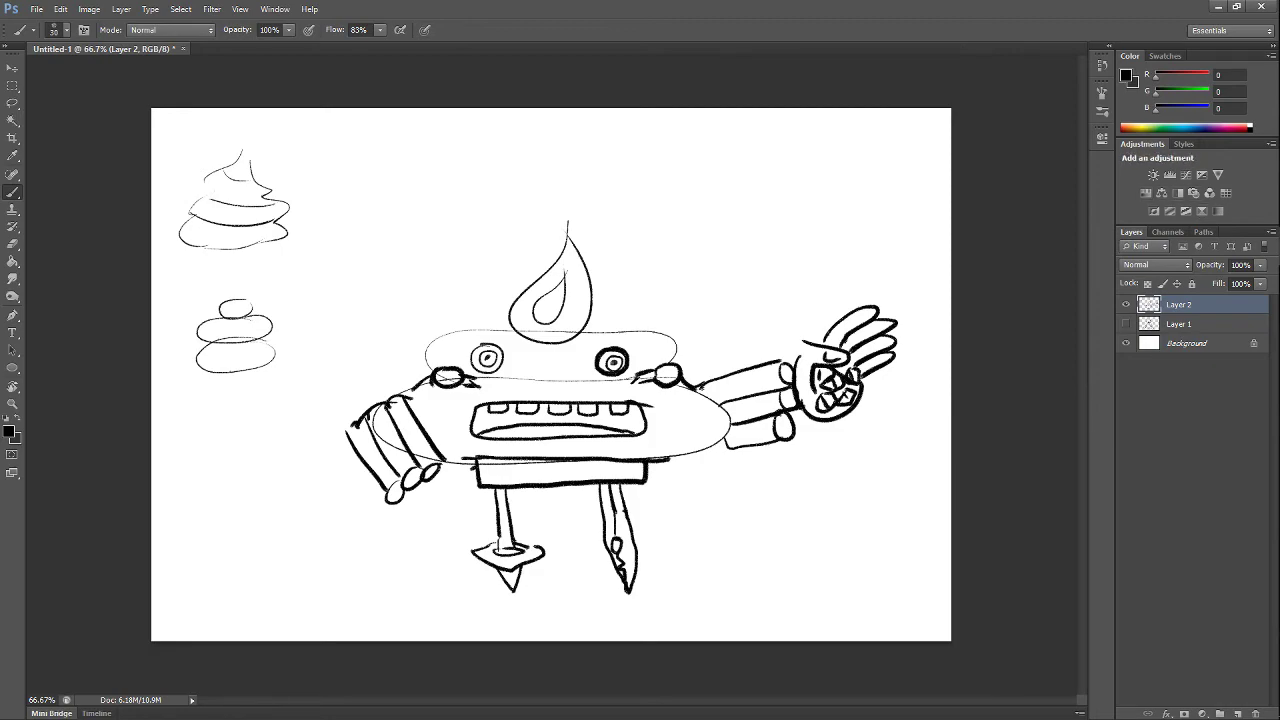
- Erase the oval tube ends on the left arm and both ringed eyes
{"action": "key", "text": "e"}
{"action": "left_click_drag", "start_coordinate": [432, 476], "coordinate": [388, 494]}
{"action": "left_click", "coordinate": [436, 484]}
{"action": "left_click_drag", "start_coordinate": [474, 362], "coordinate": [495, 346]}
{"action": "left_click_drag", "start_coordinate": [600, 350], "coordinate": [626, 374]}
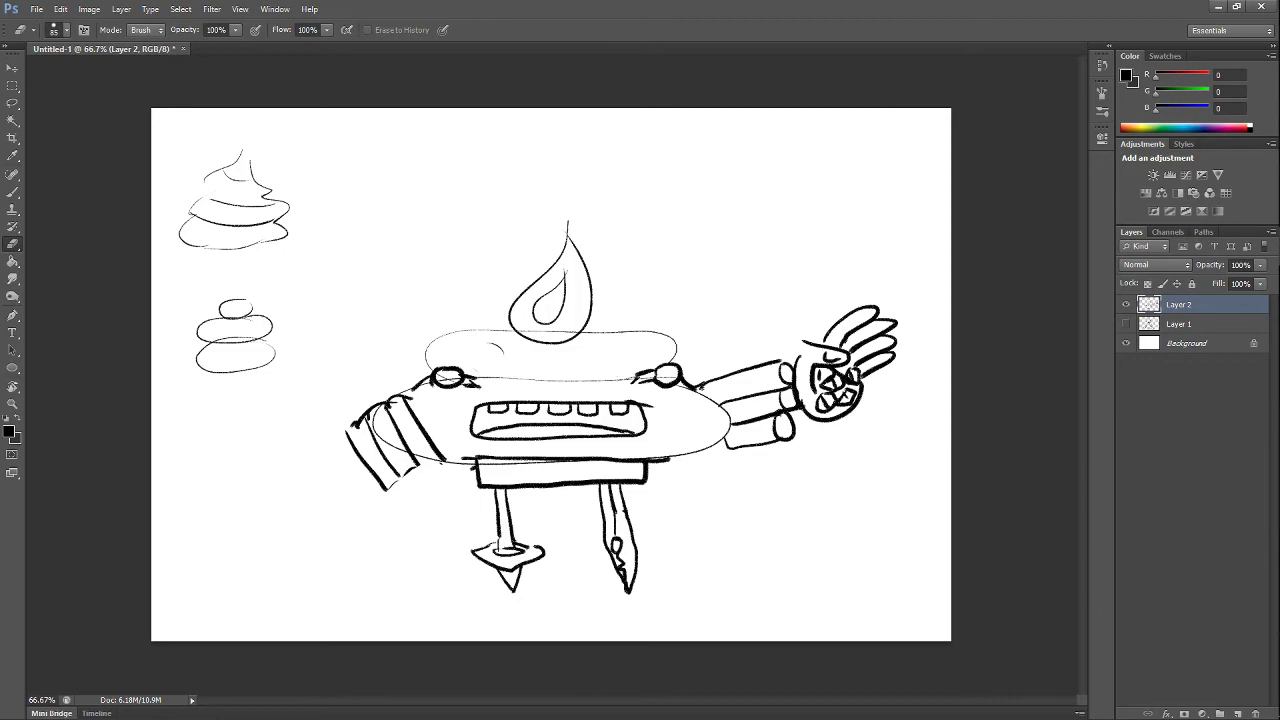
- Draw a drooping left hand with a cuff line, spread pointed fingers and a thumb at the arm's end
{"action": "key", "text": "b"}
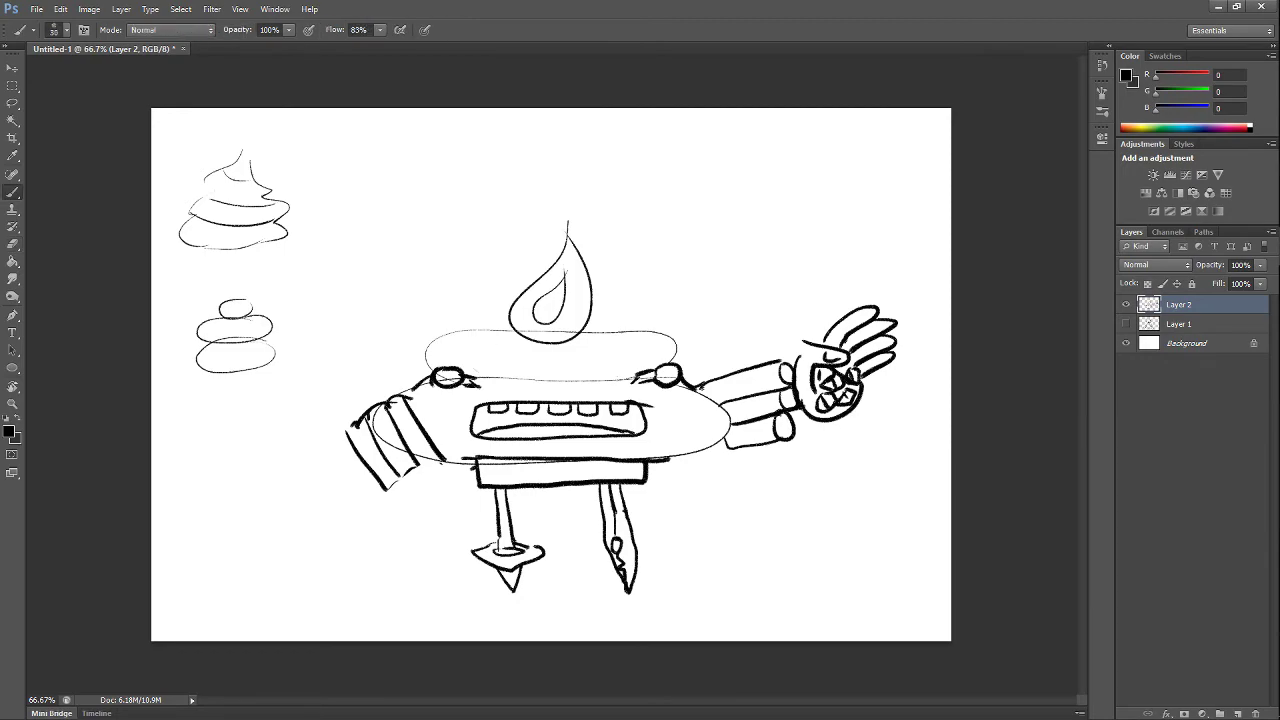
{"action": "left_click_drag", "start_coordinate": [438, 464], "coordinate": [349, 527]}
{"action": "left_click_drag", "start_coordinate": [440, 470], "coordinate": [470, 493]}
{"action": "mouse_move", "coordinate": [380, 521]}
{"action": "left_mouse_down"}
{"action": "mouse_move", "coordinate": [348, 536]}
{"action": "mouse_move", "coordinate": [398, 526]}
{"action": "mouse_move", "coordinate": [420, 548]}
{"action": "mouse_move", "coordinate": [444, 496]}
{"action": "mouse_move", "coordinate": [474, 508]}
{"action": "mouse_move", "coordinate": [444, 512]}
{"action": "left_mouse_up"}
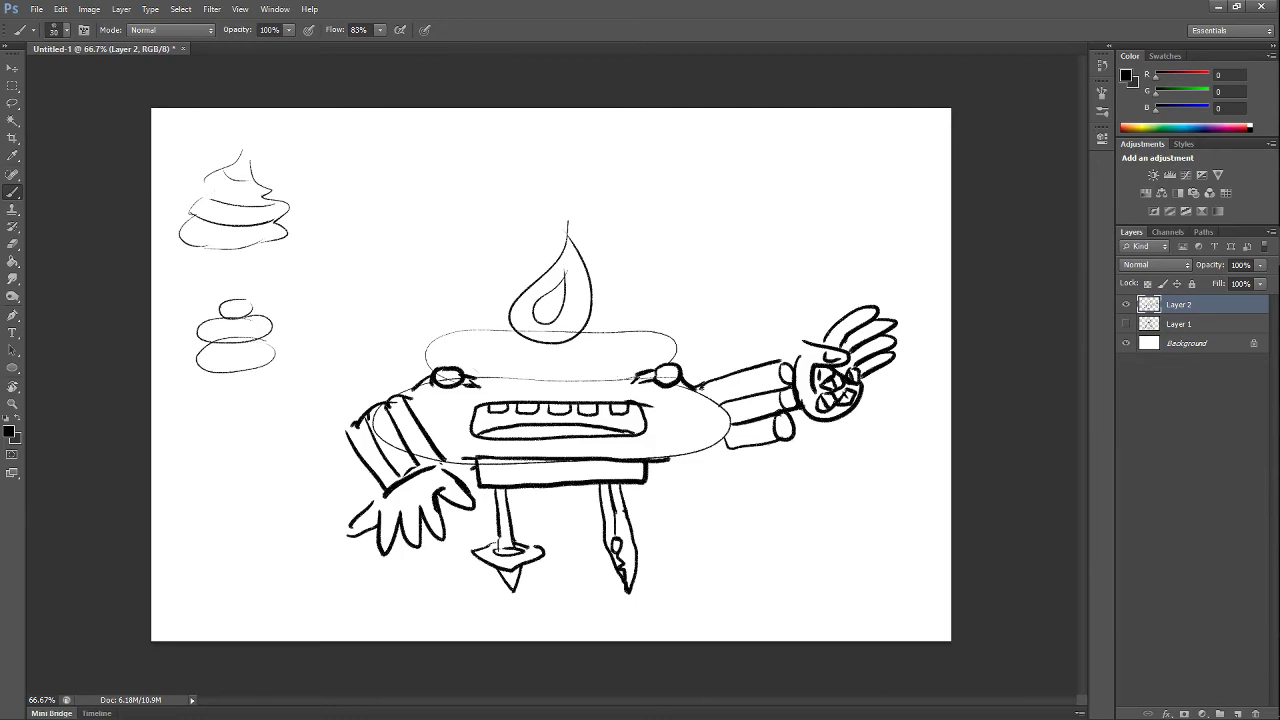
- Redraw both eyes on the upper oval as wide, thick-lined concentric ovals with dot pupils
{"action": "mouse_move", "coordinate": [505, 345]}
{"action": "left_mouse_down"}
{"action": "mouse_move", "coordinate": [500, 372]}
{"action": "mouse_move", "coordinate": [508, 354]}
{"action": "left_mouse_up"}
{"action": "left_click", "coordinate": [505, 360]}
{"action": "mouse_move", "coordinate": [626, 348]}
{"action": "left_mouse_down"}
{"action": "mouse_move", "coordinate": [636, 368]}
{"action": "mouse_move", "coordinate": [612, 346]}
{"action": "left_mouse_up"}
{"action": "mouse_move", "coordinate": [622, 353]}
{"action": "left_mouse_down"}
{"action": "mouse_move", "coordinate": [599, 362]}
{"action": "mouse_move", "coordinate": [618, 351]}
{"action": "mouse_move", "coordinate": [616, 362]}
{"action": "left_mouse_up"}
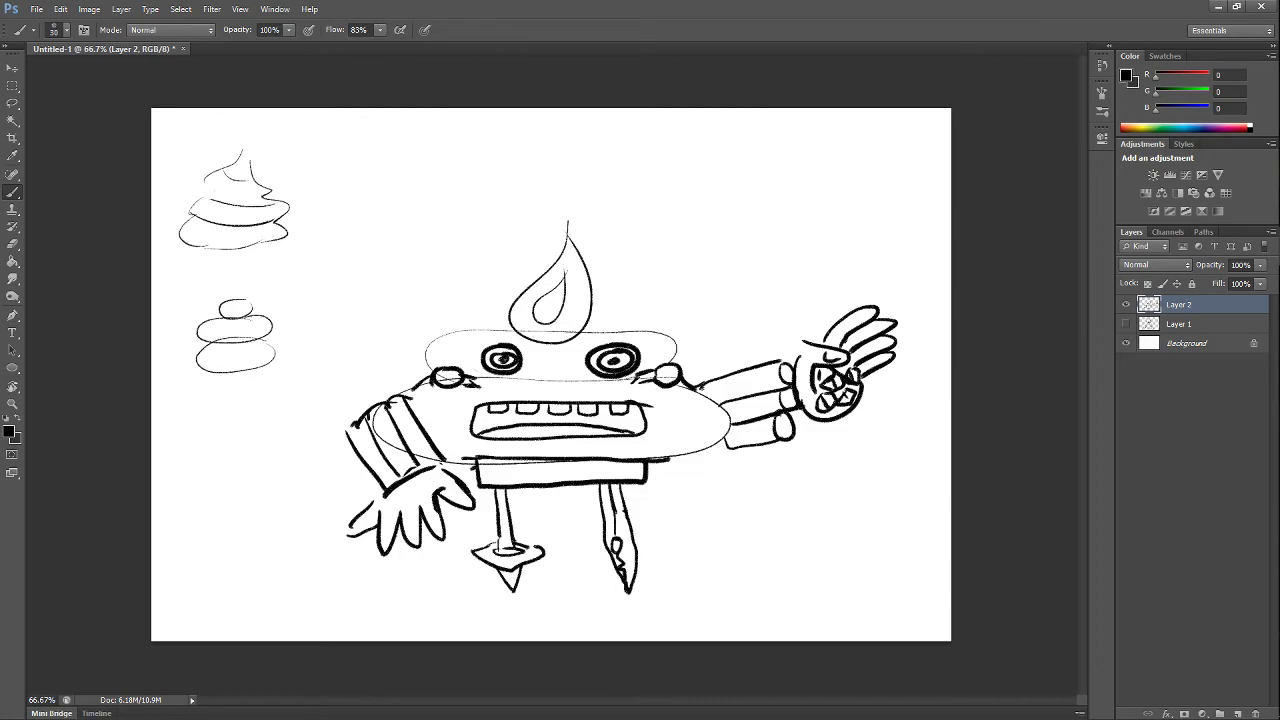
{"action": "mouse_move", "coordinate": [506, 334]}
{"action": "left_mouse_down"}
{"action": "mouse_move", "coordinate": [636, 333]}
{"action": "mouse_move", "coordinate": [666, 355]}
{"action": "left_mouse_up"}
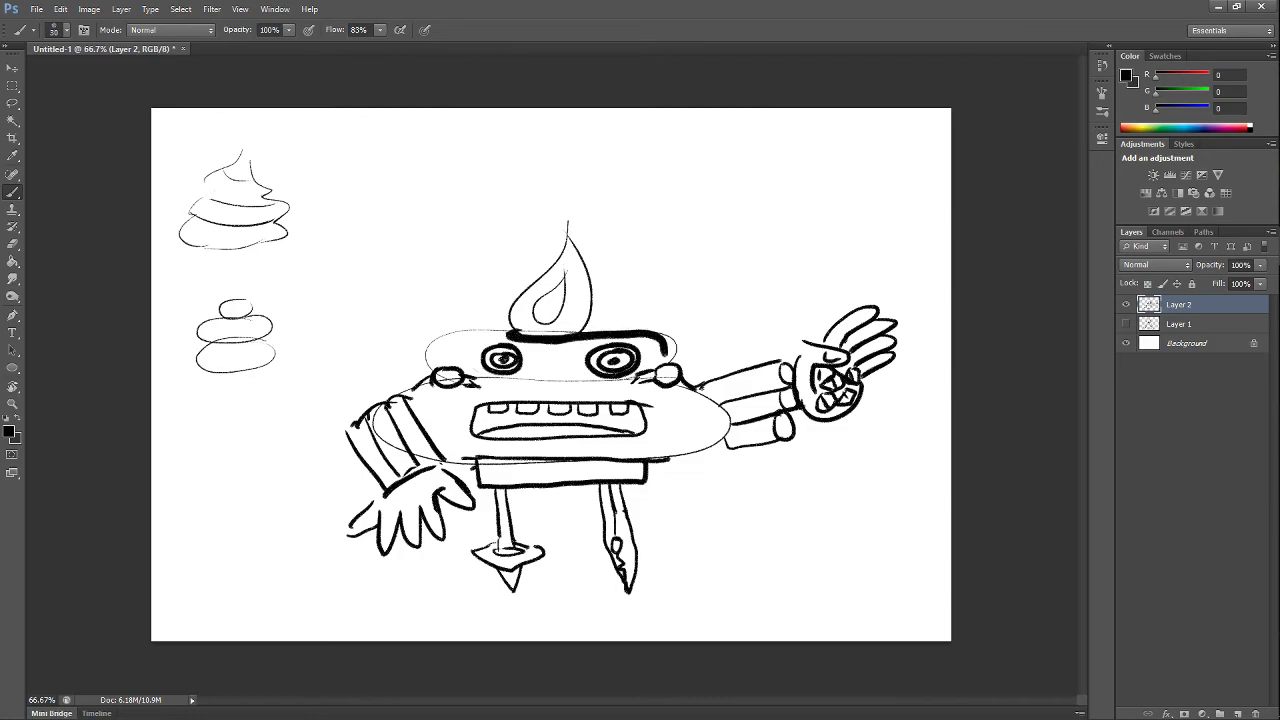
{"action": "left_click_drag", "start_coordinate": [506, 334], "coordinate": [452, 364]}
{"action": "key", "text": "ctrl+alt+z"}
{"action": "key", "text": "ctrl+alt+z"}
- Trace bold, more angular contours over the upper and lower body ovals
{"action": "mouse_move", "coordinate": [438, 364]}
{"action": "left_mouse_down"}
{"action": "mouse_move", "coordinate": [488, 324]}
{"action": "mouse_move", "coordinate": [578, 322]}
{"action": "mouse_move", "coordinate": [653, 329]}
{"action": "mouse_move", "coordinate": [663, 366]}
{"action": "left_mouse_up"}
{"action": "left_click_drag", "start_coordinate": [470, 378], "coordinate": [660, 385]}
{"action": "left_click_drag", "start_coordinate": [478, 383], "coordinate": [406, 398]}
{"action": "left_click_drag", "start_coordinate": [440, 454], "coordinate": [476, 461]}
{"action": "mouse_move", "coordinate": [680, 389]}
{"action": "left_mouse_down"}
{"action": "mouse_move", "coordinate": [712, 396]}
{"action": "mouse_move", "coordinate": [708, 450]}
{"action": "mouse_move", "coordinate": [654, 462]}
{"action": "left_mouse_up"}
- Hatch the left part of the mouth's interior and rework the flame with bolder, sharper lines
{"action": "mouse_move", "coordinate": [474, 424]}
{"action": "left_mouse_down"}
{"action": "mouse_move", "coordinate": [486, 412]}
{"action": "mouse_move", "coordinate": [534, 416]}
{"action": "left_mouse_up"}
{"action": "mouse_move", "coordinate": [512, 318]}
{"action": "left_mouse_down"}
{"action": "mouse_move", "coordinate": [568, 238]}
{"action": "mouse_move", "coordinate": [597, 302]}
{"action": "mouse_move", "coordinate": [544, 319]}
{"action": "left_mouse_up"}
{"action": "left_click_drag", "start_coordinate": [597, 300], "coordinate": [590, 321]}
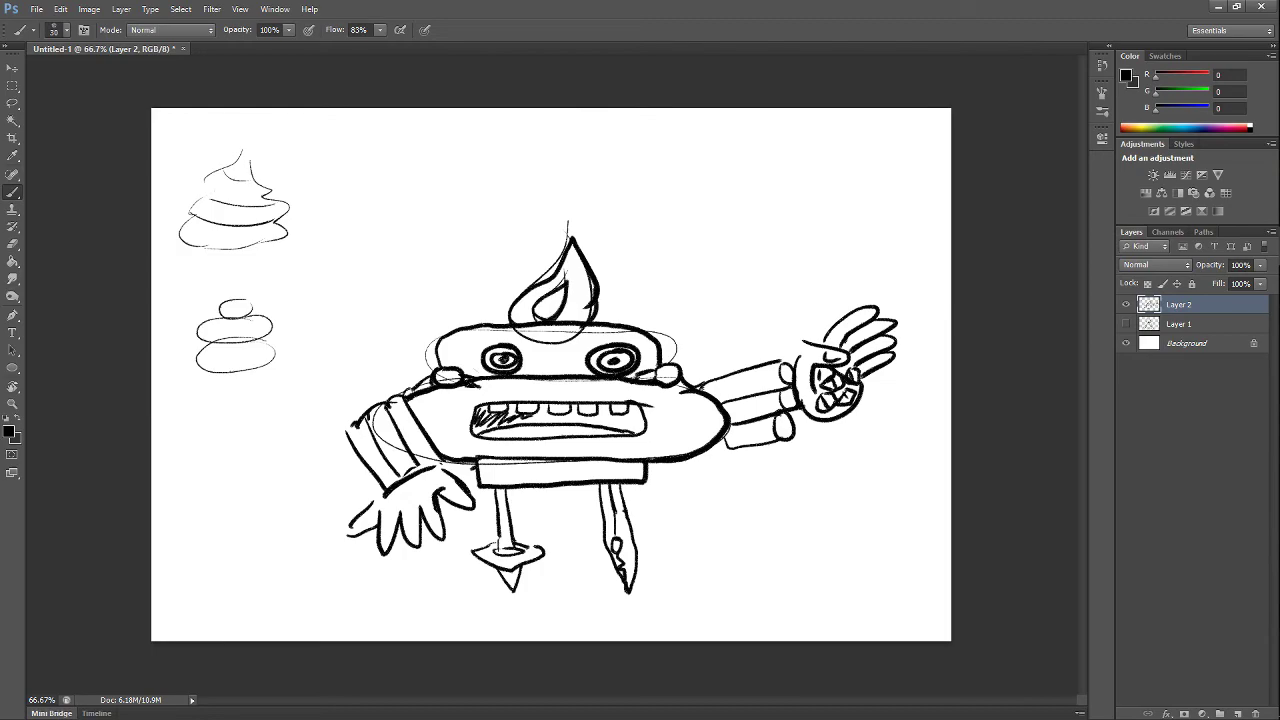
- Darken the right pupil, link the right hand to its lowest tube and add two small upright pipes on the arm
{"action": "left_click", "coordinate": [618, 362]}
{"action": "left_click_drag", "start_coordinate": [798, 427], "coordinate": [814, 409]}
{"action": "mouse_move", "coordinate": [739, 340]}
{"action": "left_mouse_down"}
{"action": "mouse_move", "coordinate": [740, 366]}
{"action": "mouse_move", "coordinate": [752, 364]}
{"action": "left_mouse_up"}
{"action": "mouse_move", "coordinate": [765, 360]}
{"action": "left_mouse_down"}
{"action": "mouse_move", "coordinate": [765, 334]}
{"action": "mouse_move", "coordinate": [779, 360]}
{"action": "left_mouse_up"}
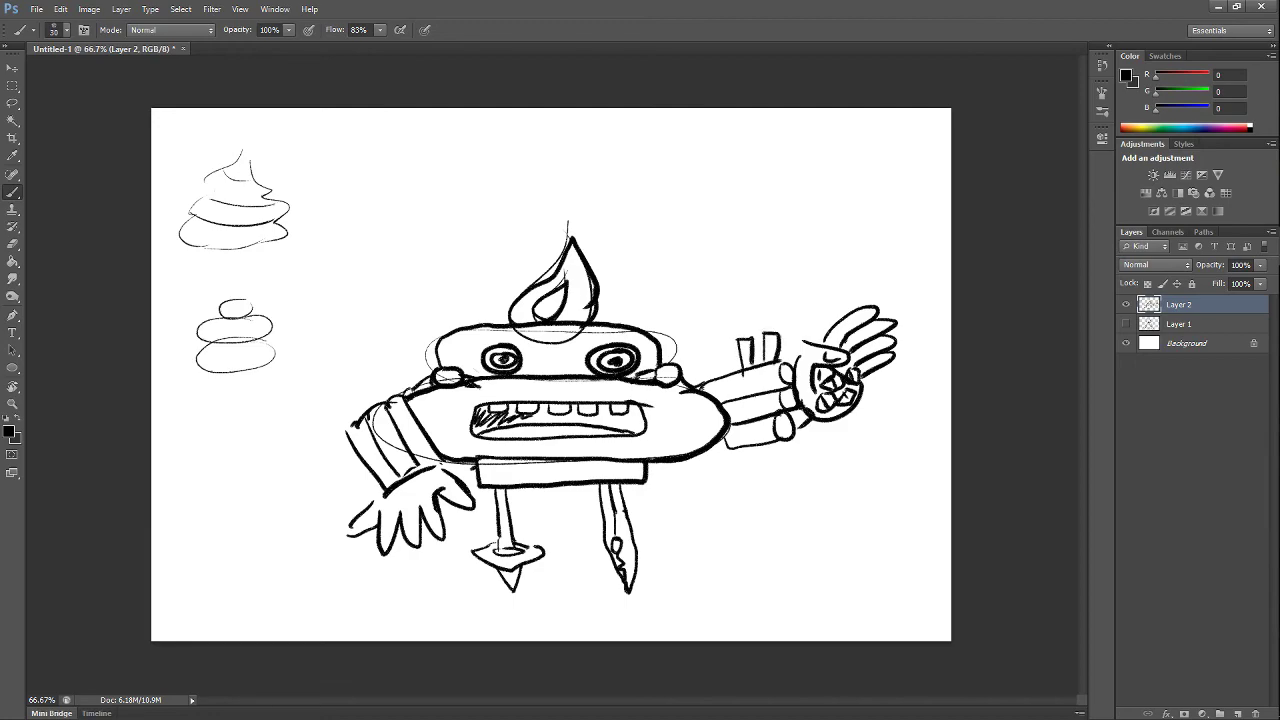
- Add a curved shoulder cap above the left arm and a small faceted gem beside the left hand
{"action": "mouse_move", "coordinate": [368, 412]}
{"action": "left_mouse_down"}
{"action": "mouse_move", "coordinate": [367, 390]}
{"action": "mouse_move", "coordinate": [426, 376]}
{"action": "left_mouse_up"}
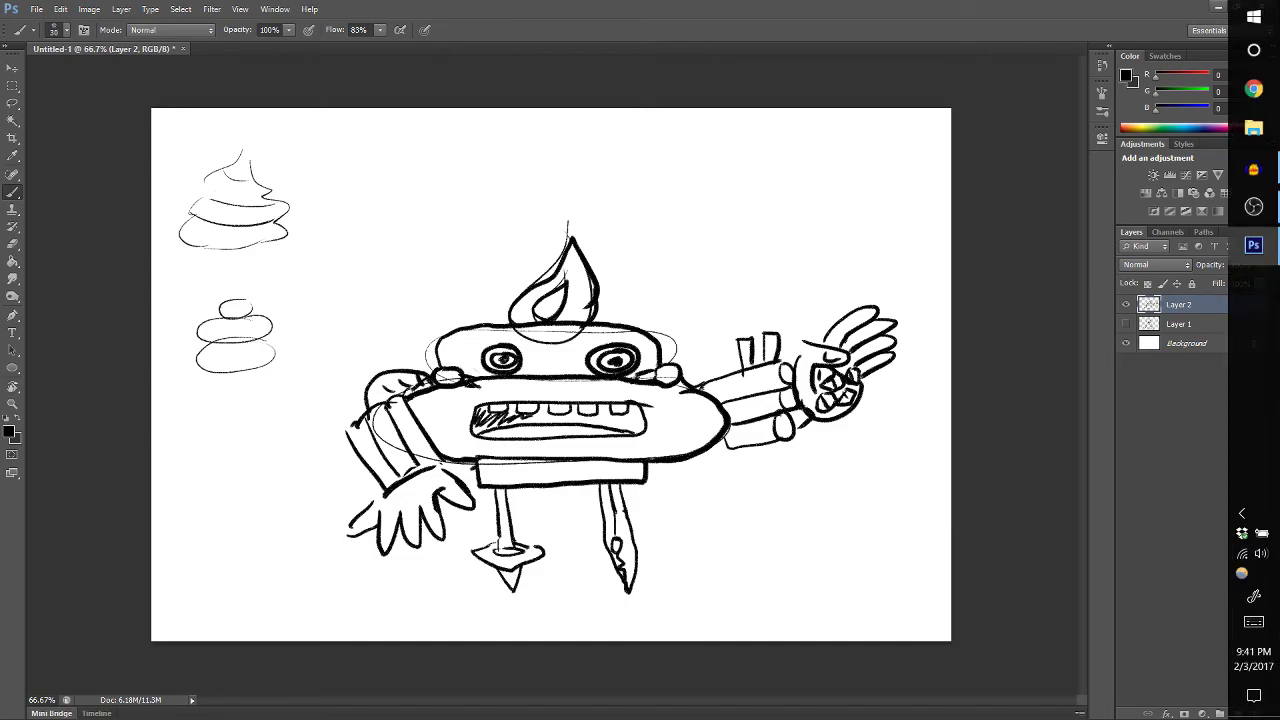
{"action": "mouse_move", "coordinate": [418, 563]}
{"action": "left_mouse_down"}
{"action": "mouse_move", "coordinate": [434, 584]}
{"action": "mouse_move", "coordinate": [444, 558]}
{"action": "mouse_move", "coordinate": [430, 582]}
{"action": "mouse_move", "coordinate": [452, 570]}
{"action": "mouse_move", "coordinate": [450, 590]}
{"action": "left_mouse_up"}
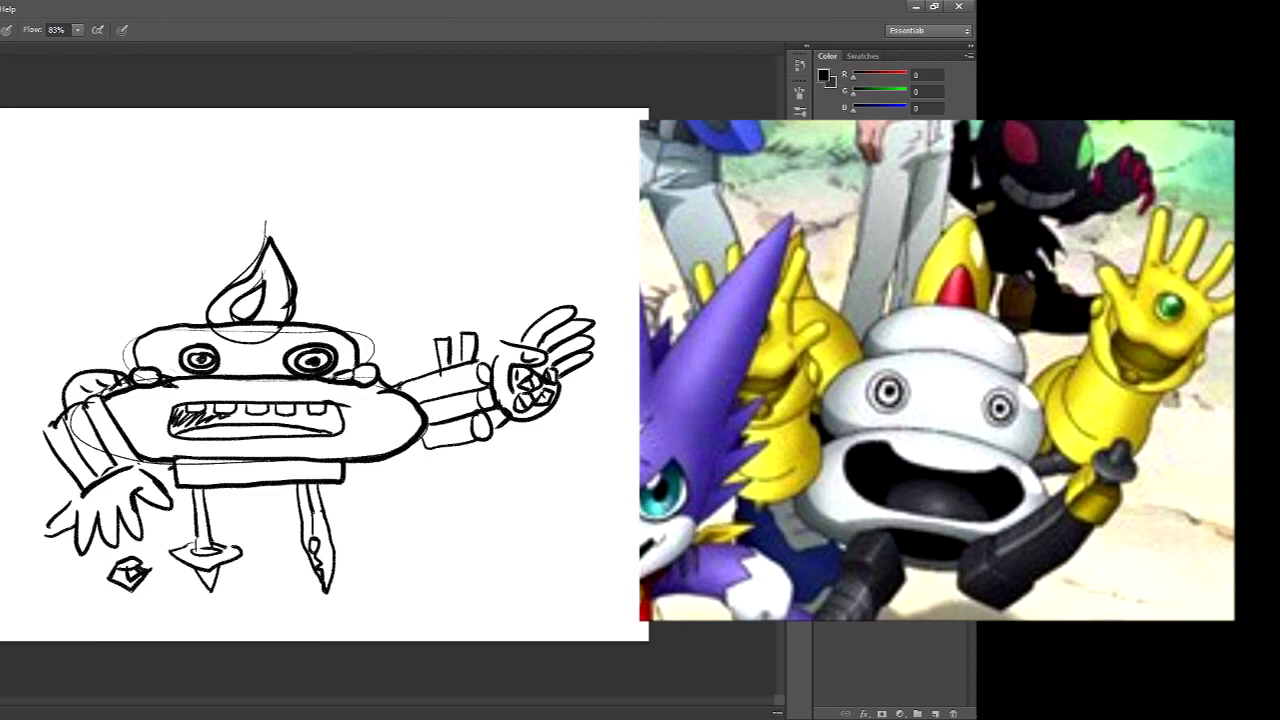
- Draw looping smoke swirls rising from the arm pipes and curling over the flame
{"action": "mouse_move", "coordinate": [440, 328]}
{"action": "left_mouse_down"}
{"action": "mouse_move", "coordinate": [455, 298]}
{"action": "mouse_move", "coordinate": [374, 289]}
{"action": "mouse_move", "coordinate": [450, 225]}
{"action": "mouse_move", "coordinate": [318, 183]}
{"action": "mouse_move", "coordinate": [167, 194]}
{"action": "left_mouse_up"}
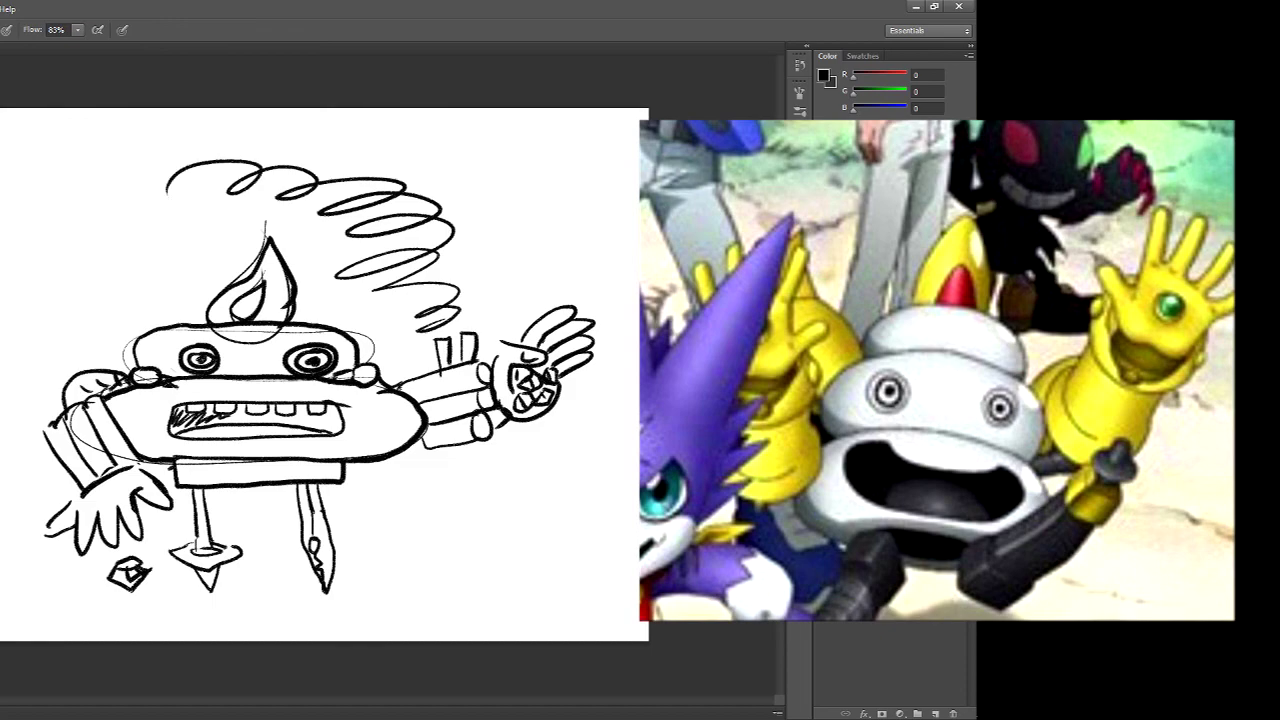
{"action": "mouse_move", "coordinate": [470, 300]}
{"action": "left_mouse_down"}
{"action": "mouse_move", "coordinate": [505, 220]}
{"action": "mouse_move", "coordinate": [305, 150]}
{"action": "left_mouse_up"}
{"action": "mouse_move", "coordinate": [192, 190]}
{"action": "left_mouse_down"}
{"action": "mouse_move", "coordinate": [116, 183]}
{"action": "mouse_move", "coordinate": [92, 195]}
{"action": "left_mouse_up"}
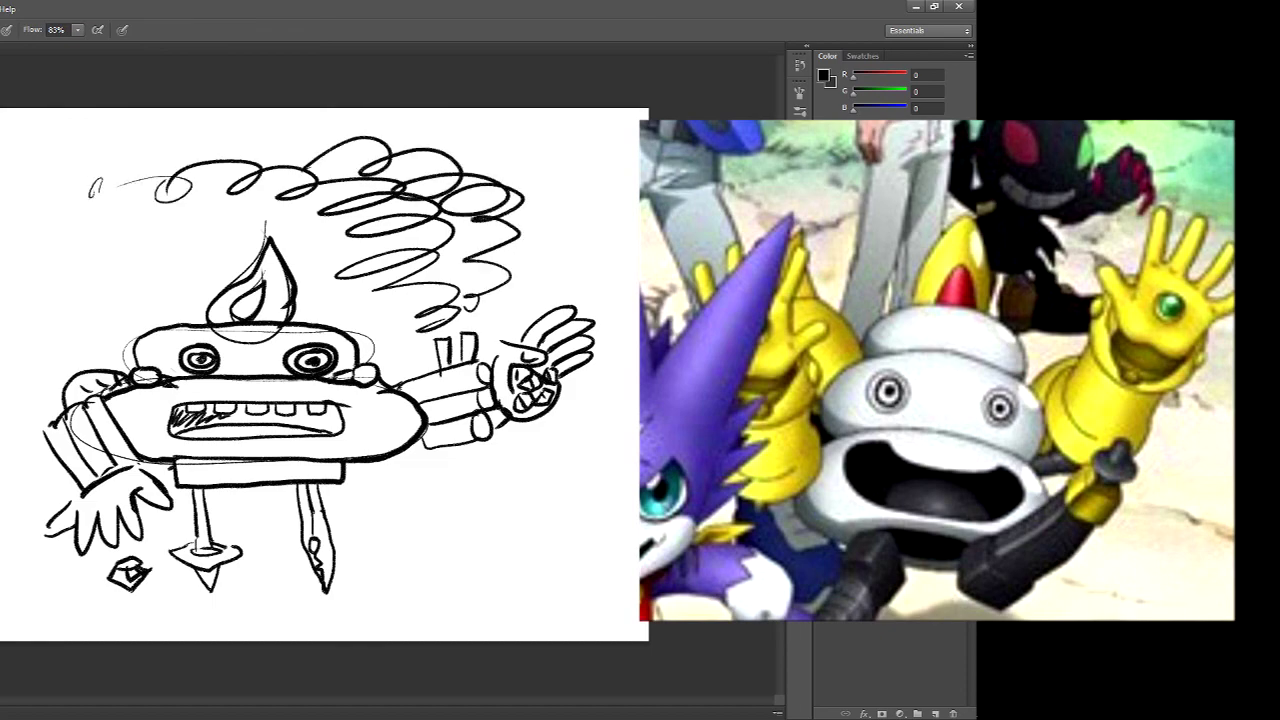
{"action": "left_click_drag", "start_coordinate": [440, 256], "coordinate": [466, 270]}
{"action": "left_click_drag", "start_coordinate": [540, 246], "coordinate": [528, 250]}
- Add a second contour around the upper oval's left side and hatch it and the lower oval's left end
{"action": "mouse_move", "coordinate": [122, 370]}
{"action": "left_mouse_down"}
{"action": "mouse_move", "coordinate": [130, 326]}
{"action": "mouse_move", "coordinate": [230, 322]}
{"action": "left_mouse_up"}
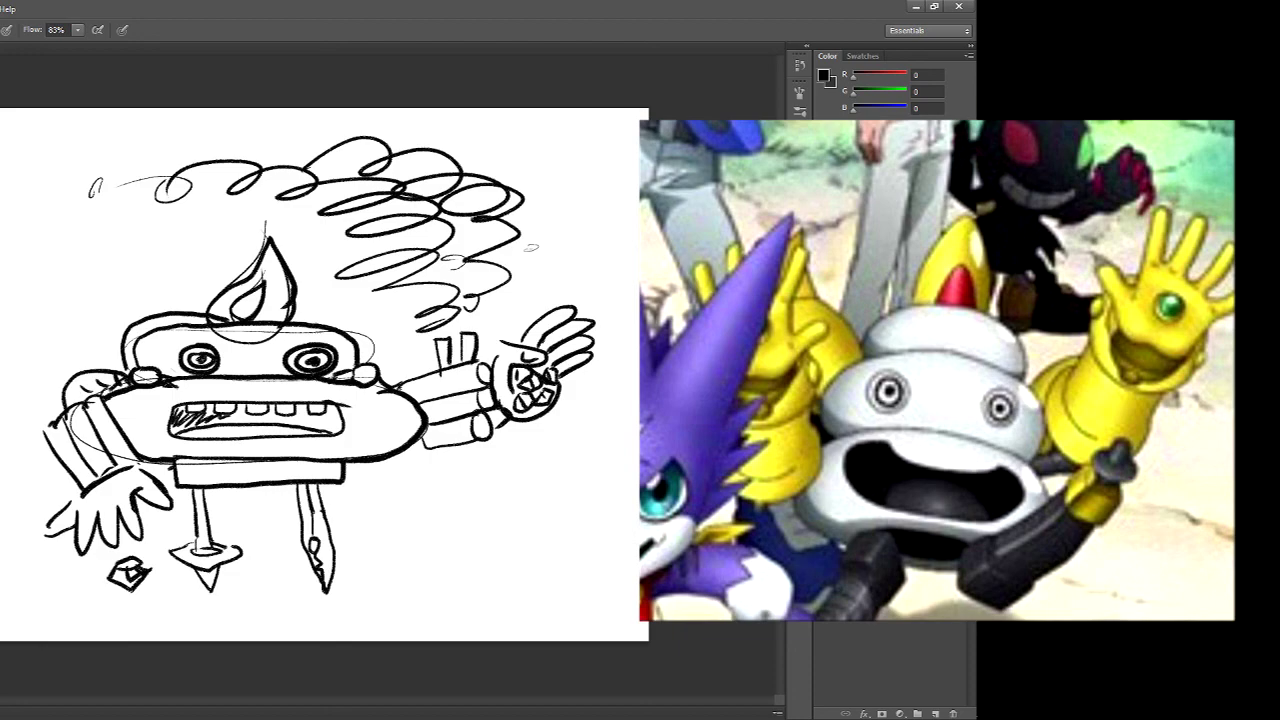
{"action": "mouse_move", "coordinate": [126, 362]}
{"action": "left_mouse_down"}
{"action": "mouse_move", "coordinate": [158, 322]}
{"action": "mouse_move", "coordinate": [196, 316]}
{"action": "left_mouse_up"}
{"action": "mouse_move", "coordinate": [120, 410]}
{"action": "left_mouse_down"}
{"action": "mouse_move", "coordinate": [140, 390]}
{"action": "mouse_move", "coordinate": [150, 436]}
{"action": "mouse_move", "coordinate": [176, 456]}
{"action": "left_mouse_up"}
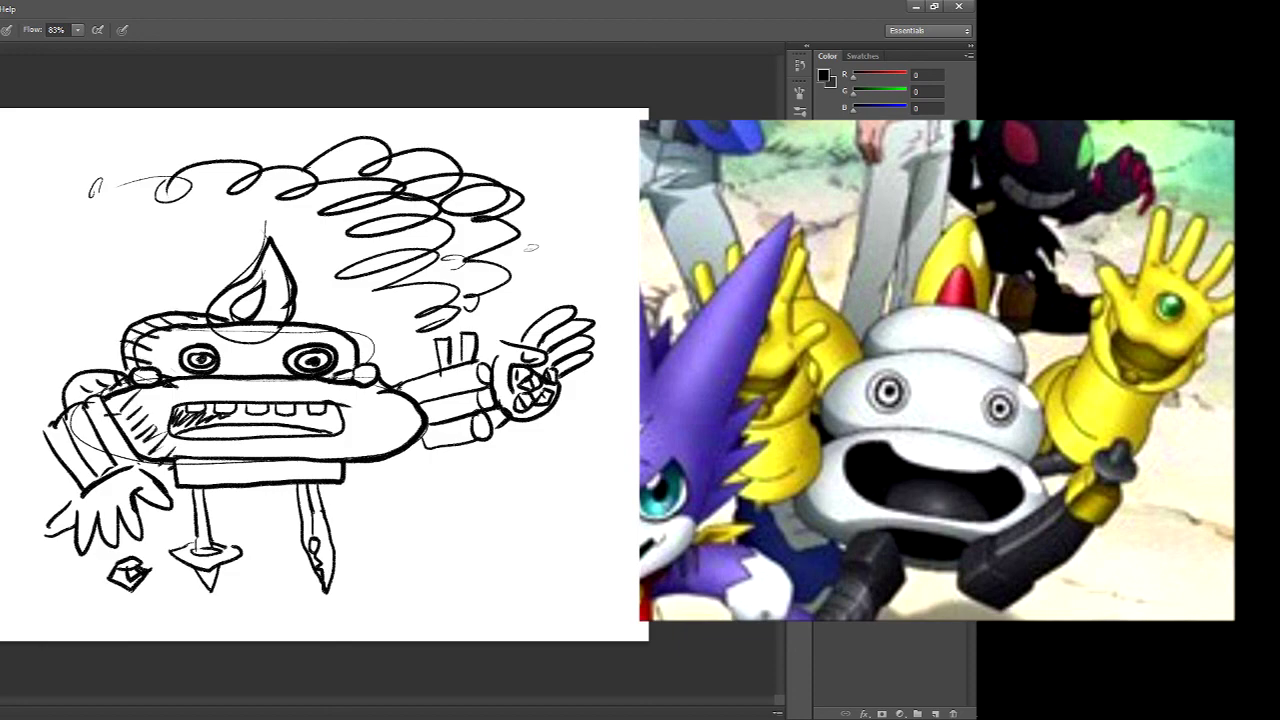